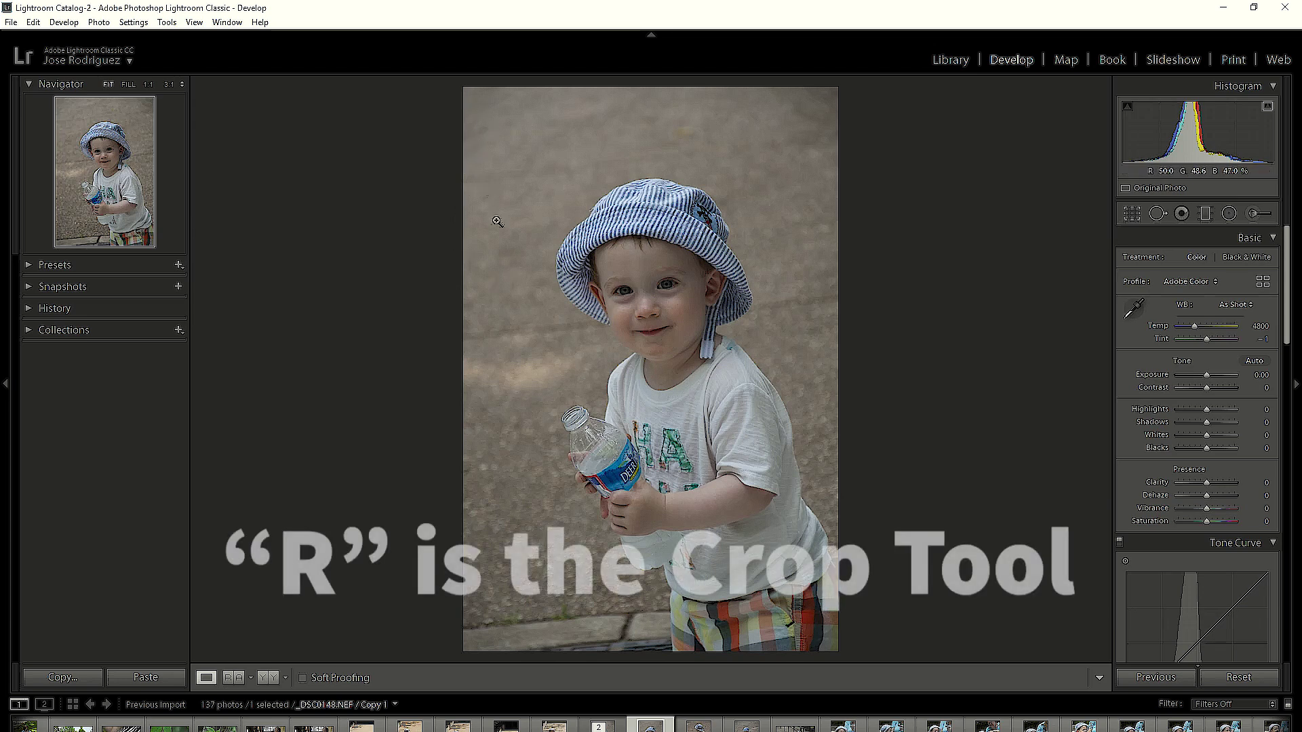
# Crop the photo closer around the child at the original aspect ratio, reposition it within the frame, and rotate it slightly.
pyautogui.press('r')
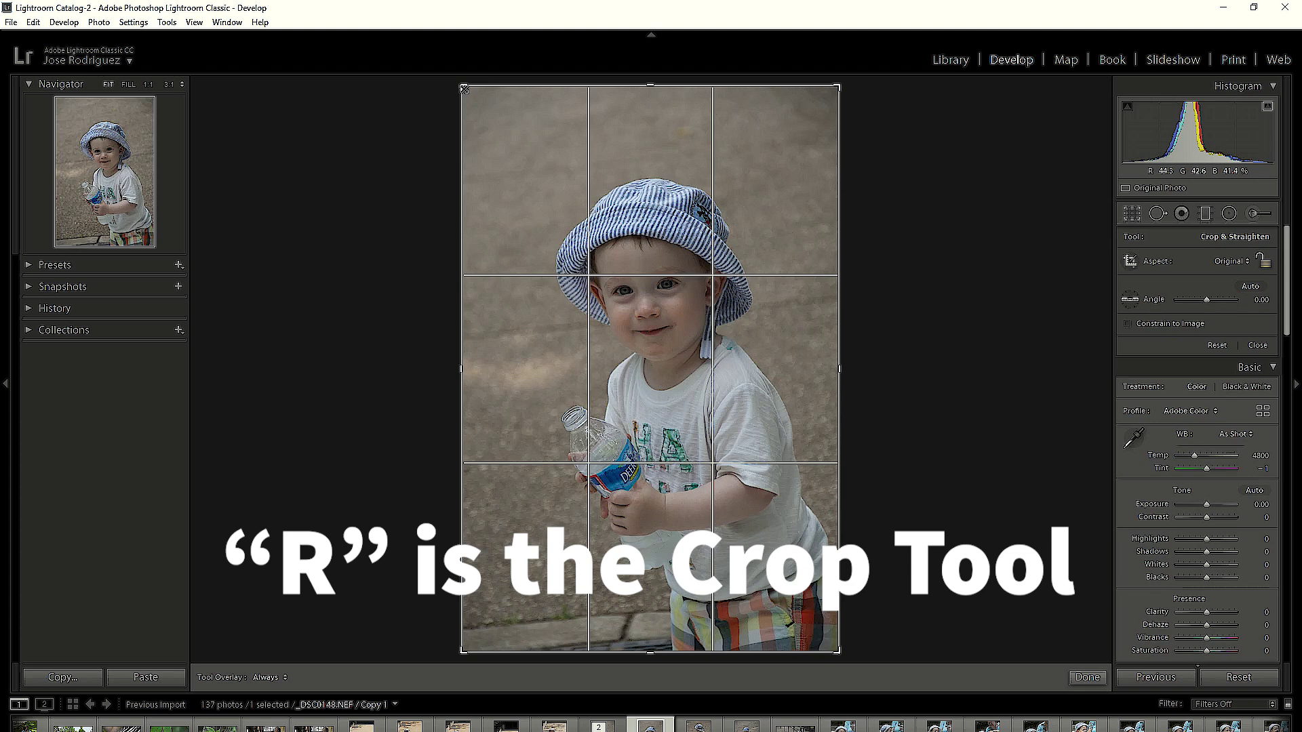
pyautogui.moveTo(464, 88); pyautogui.dragTo(476, 136)
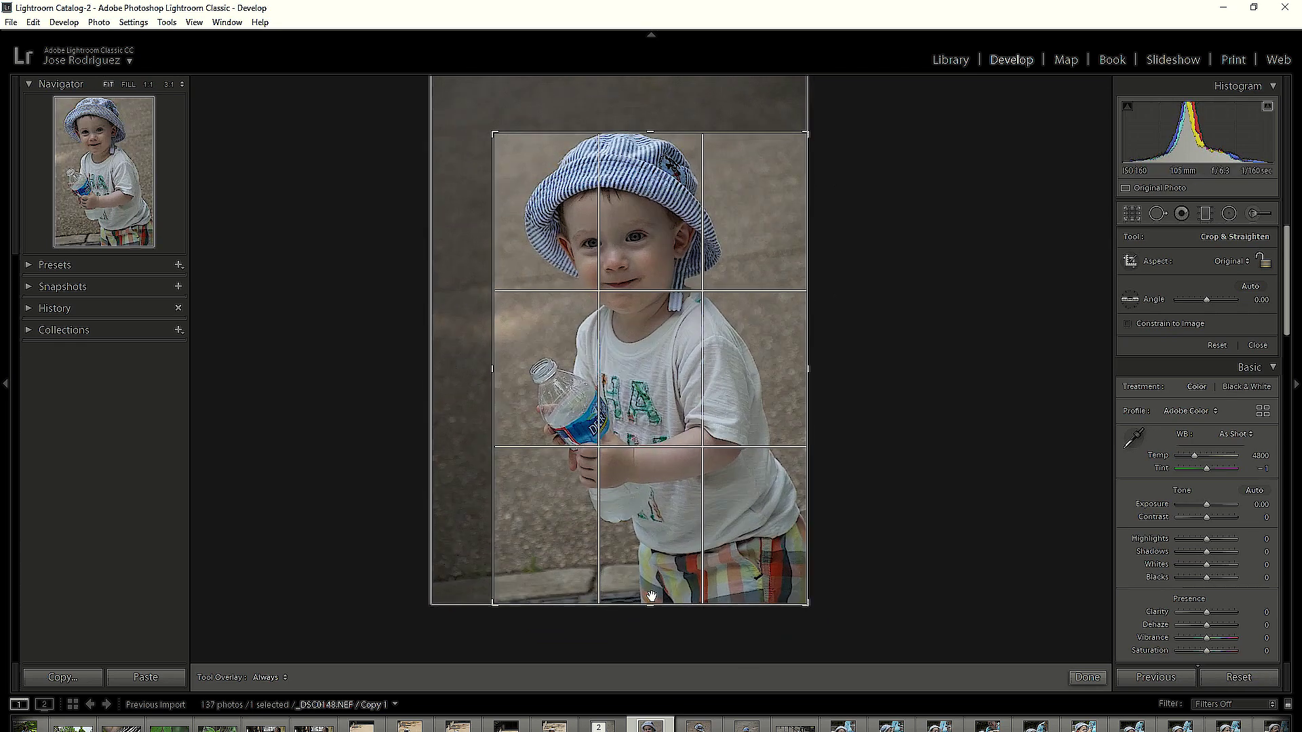
pyautogui.moveTo(588, 212); pyautogui.dragTo(593, 224)
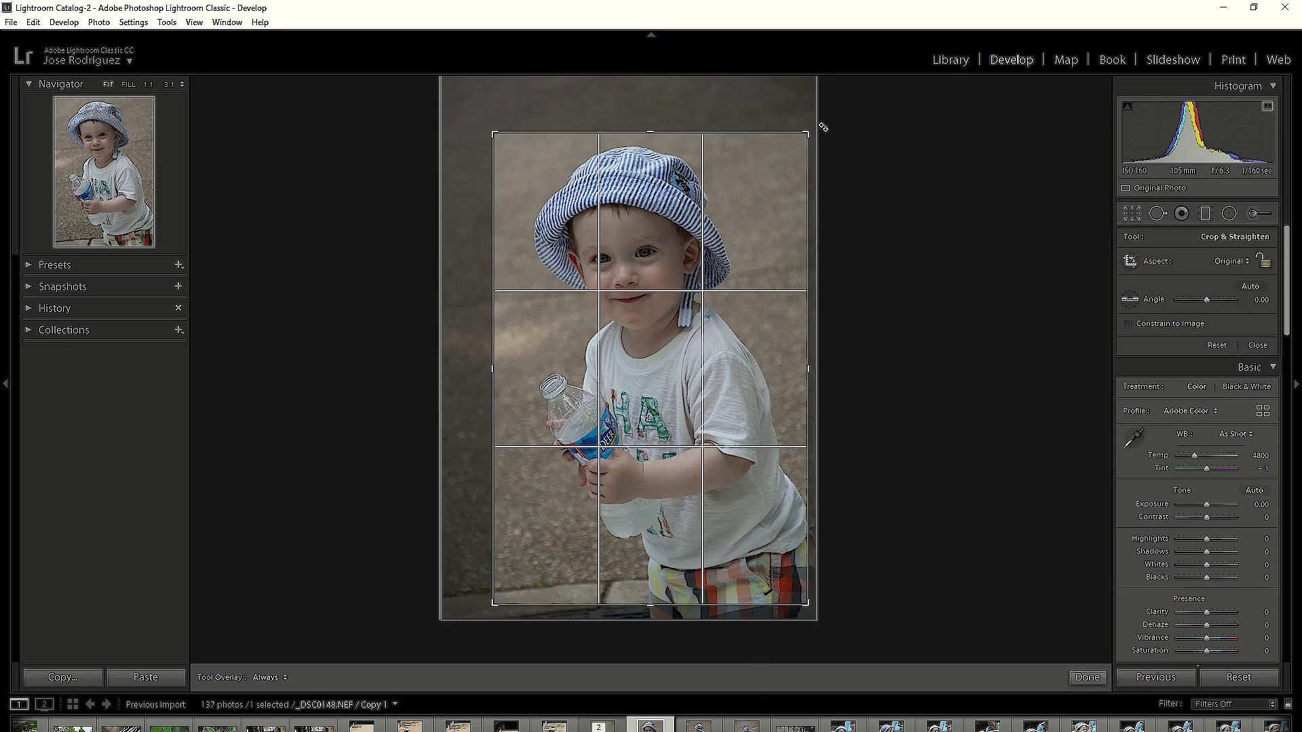
pyautogui.moveTo(820, 126); pyautogui.dragTo(812, 123)
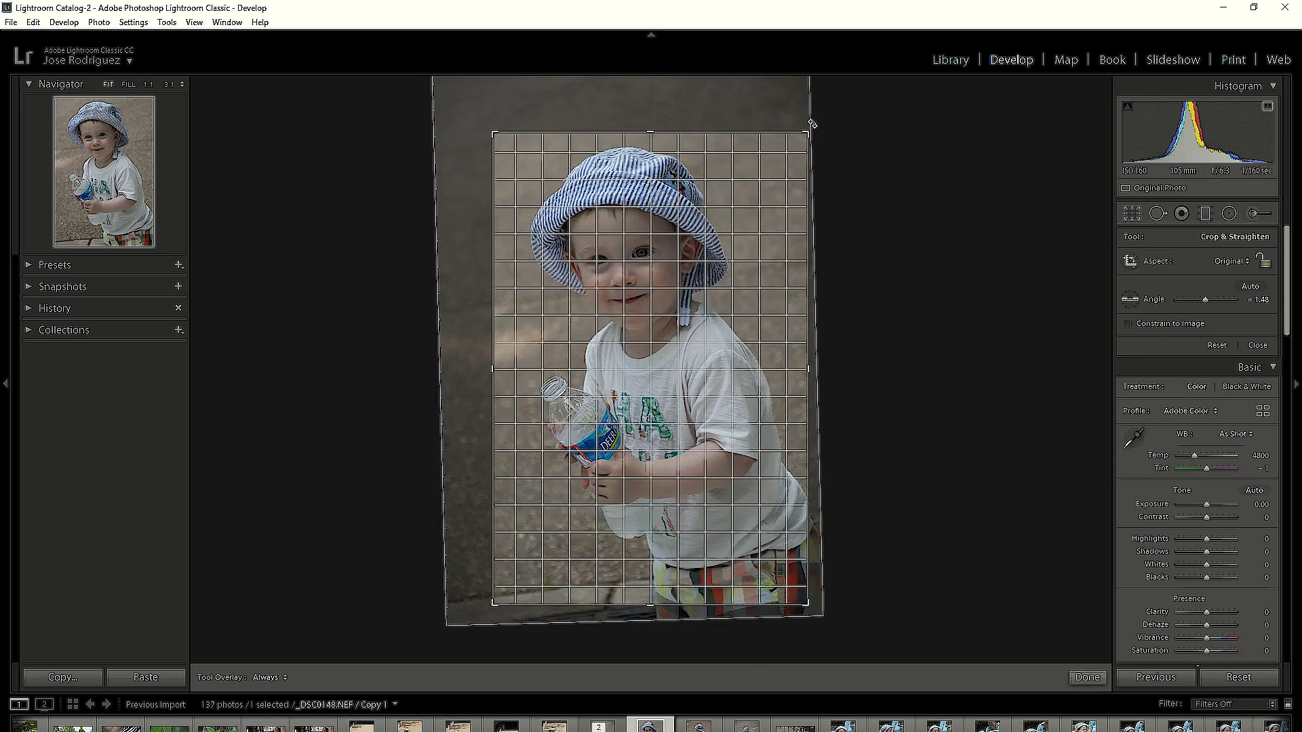
pyautogui.moveTo(813, 123); pyautogui.dragTo(813, 123)
pyautogui.press('Return')
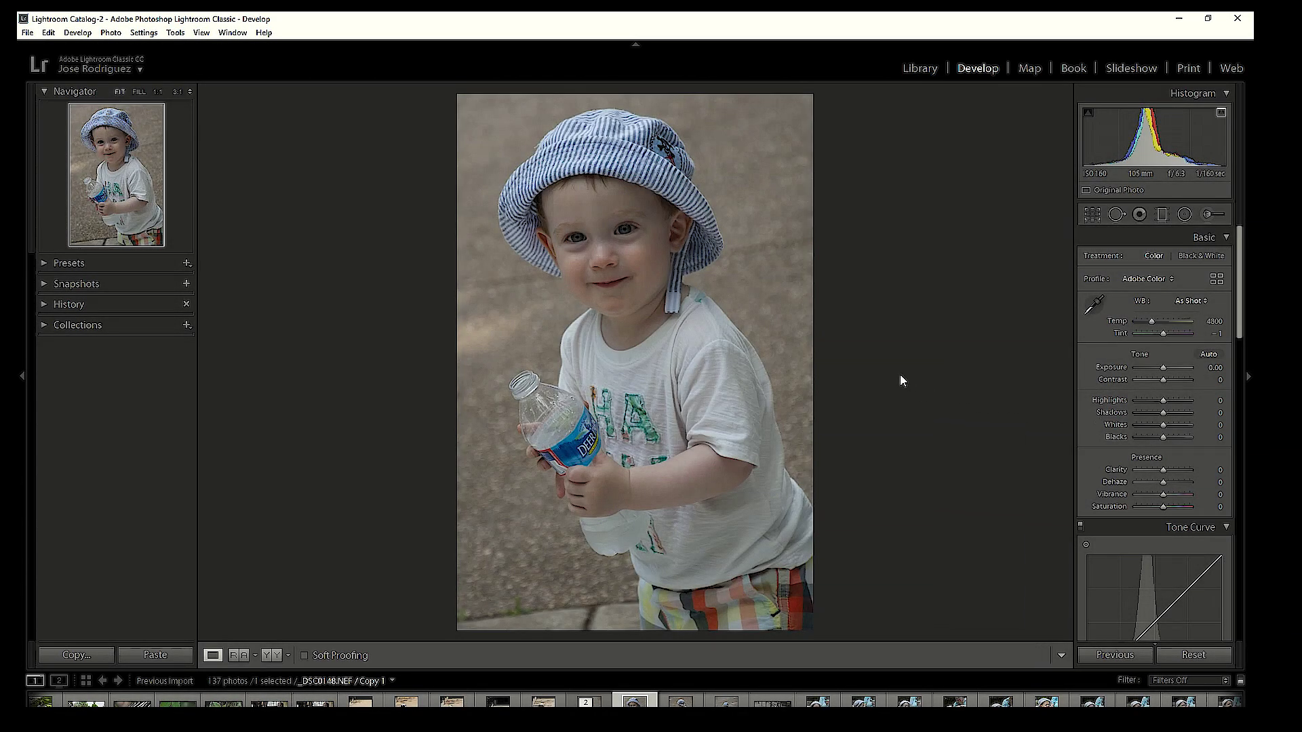
# Set Highlights to -100, Shadows to +100, Whites to +64 and Blacks to -31, previewing clipping while adjusting the whites.
pyautogui.moveTo(1162, 400); pyautogui.dragTo(1124, 400)
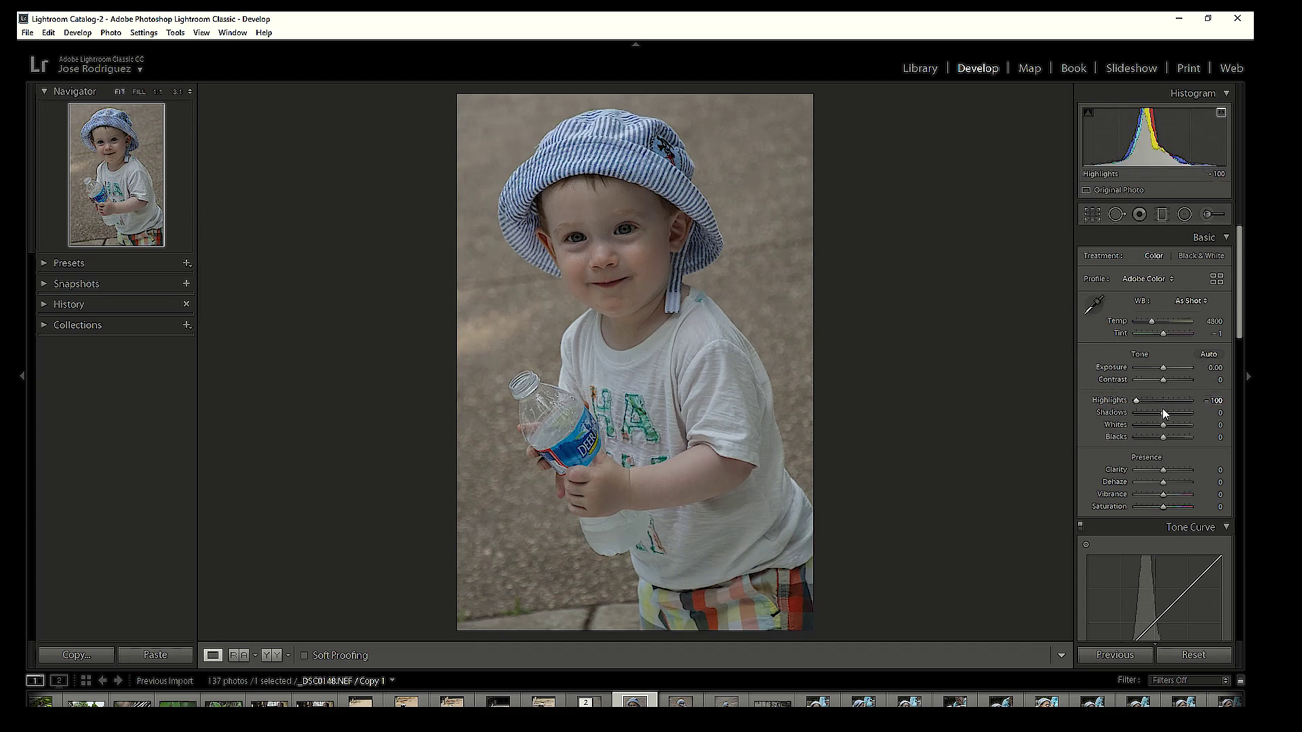
pyautogui.moveTo(1162, 413); pyautogui.dragTo(1192, 413)
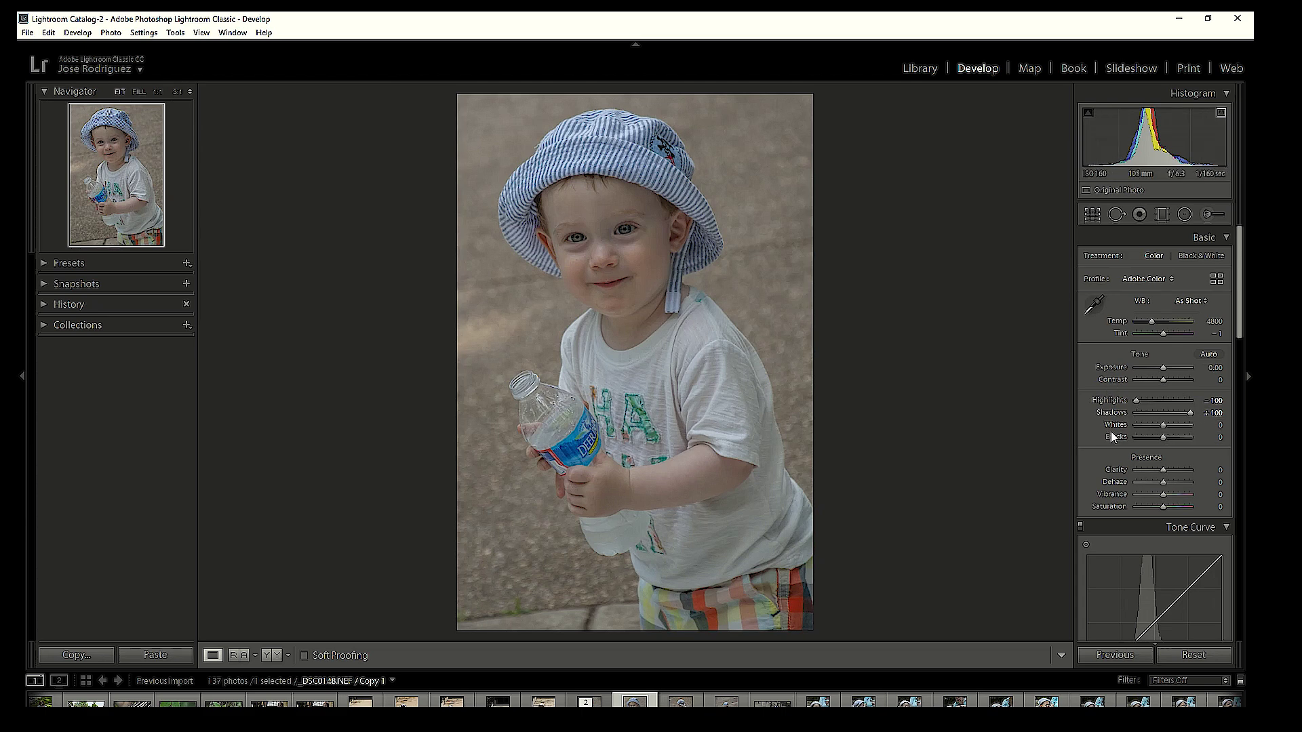
pyautogui.press('alt')
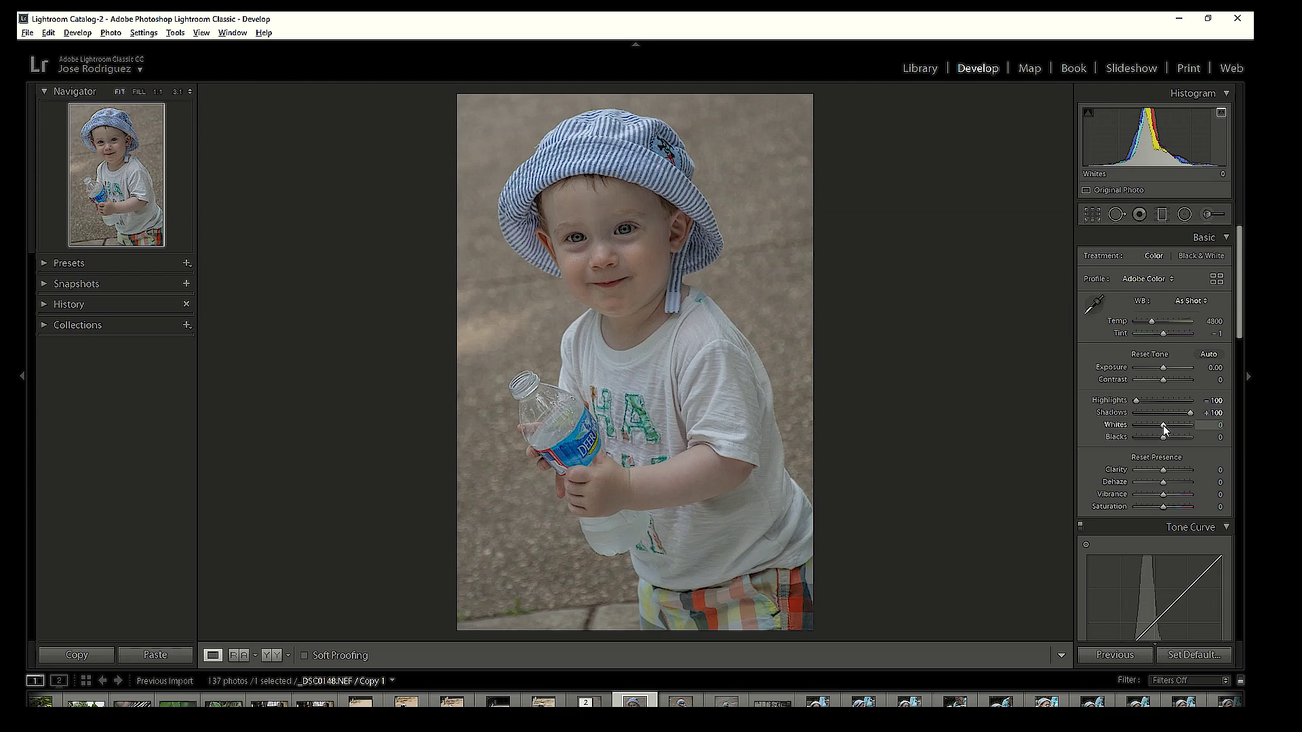
pyautogui.moveTo(1162, 426); pyautogui.dragTo(1182, 428)
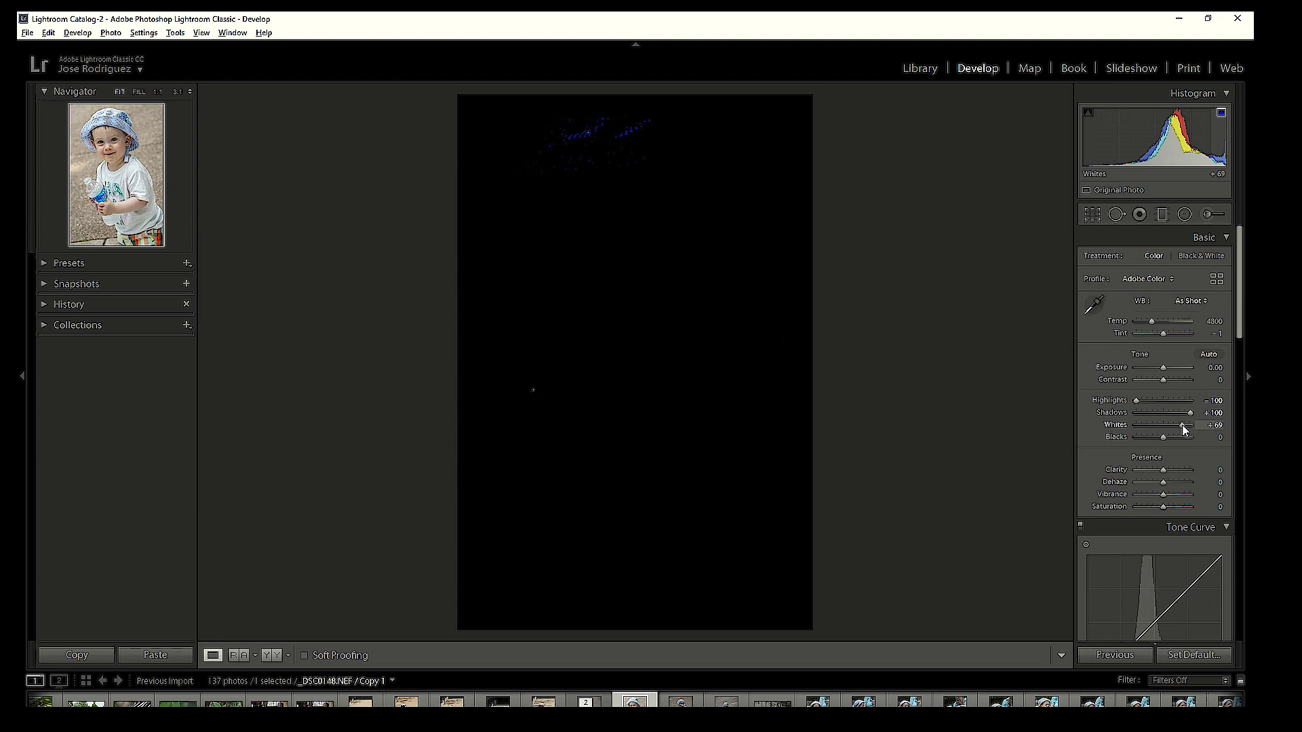
pyautogui.moveTo(1183, 428); pyautogui.dragTo(1184, 428)
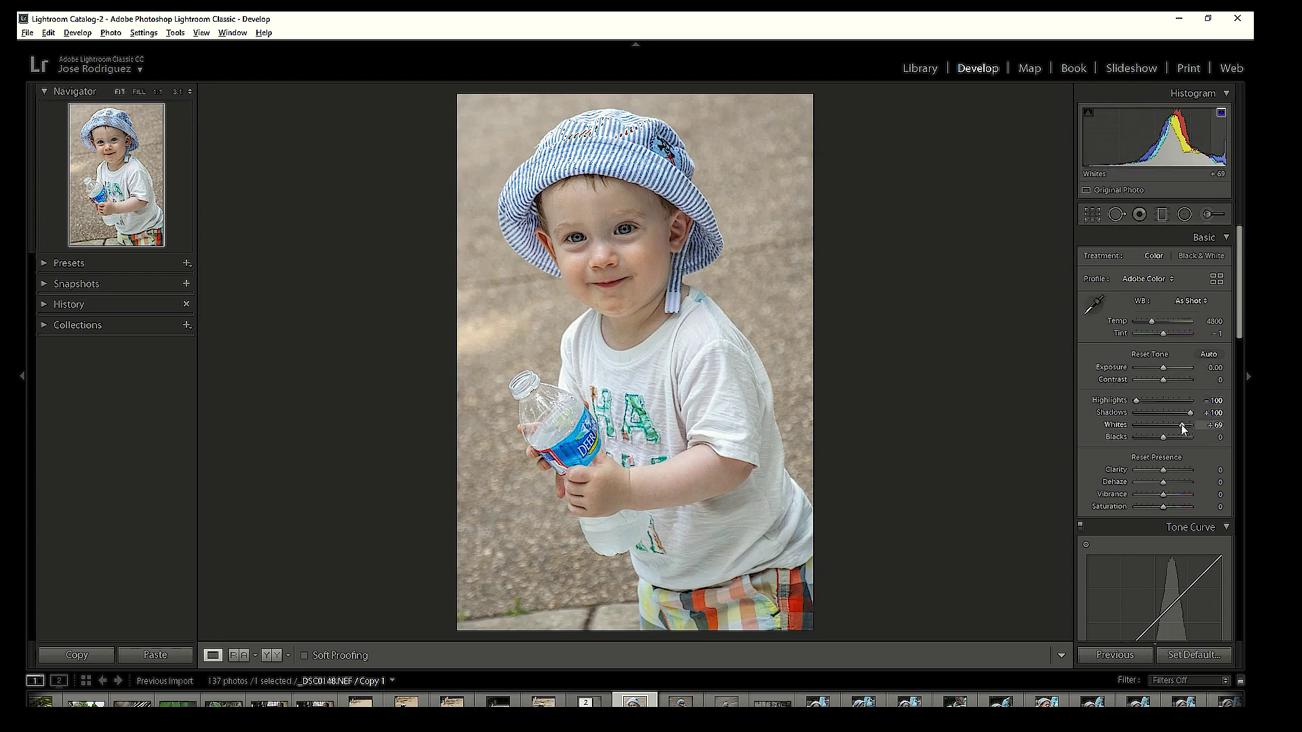
pyautogui.moveTo(1182, 425); pyautogui.dragTo(1154, 441)
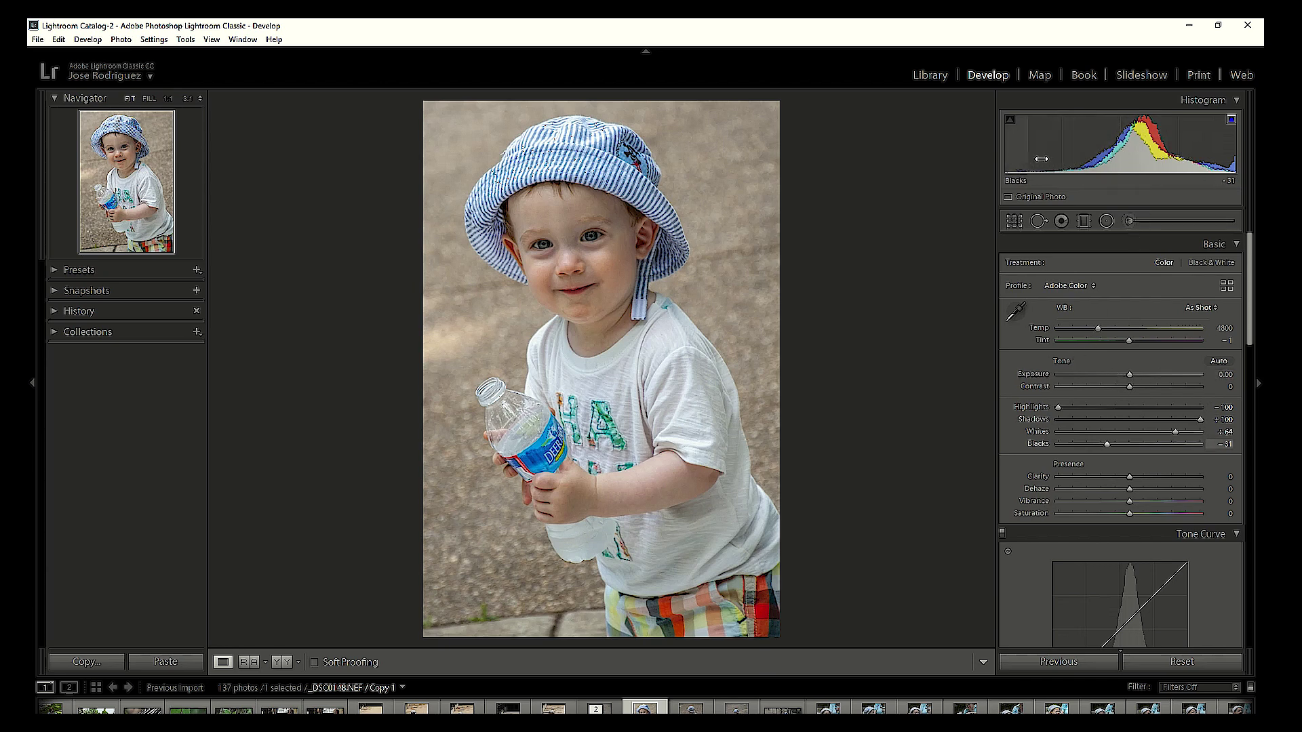
# Lower Exposure to -0.04, turn on the shadow clipping warning, and raise Contrast to +21.
pyautogui.moveTo(1153, 142)
pyautogui.mouseDown()
pyautogui.moveTo(1096, 142)
pyautogui.moveTo(1211, 142)
pyautogui.moveTo(1143, 143)
pyautogui.mouseUp()
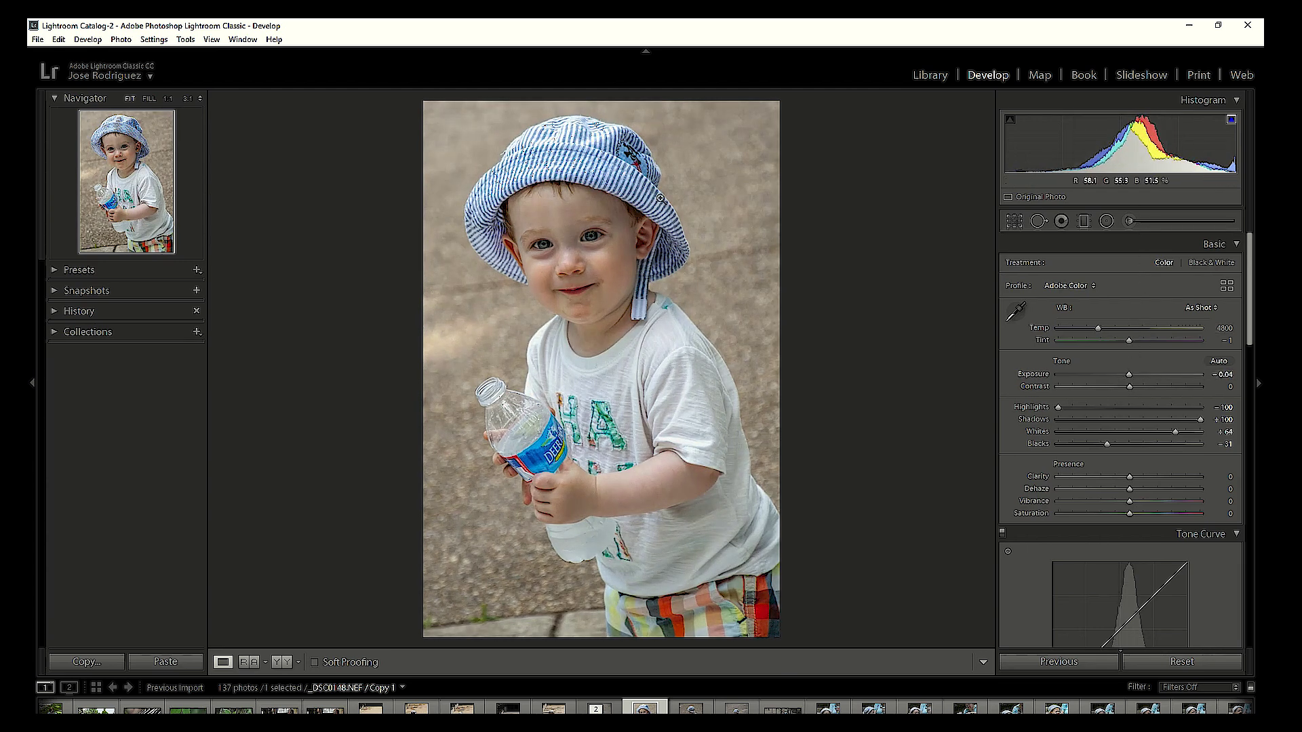
pyautogui.click(1009, 120)
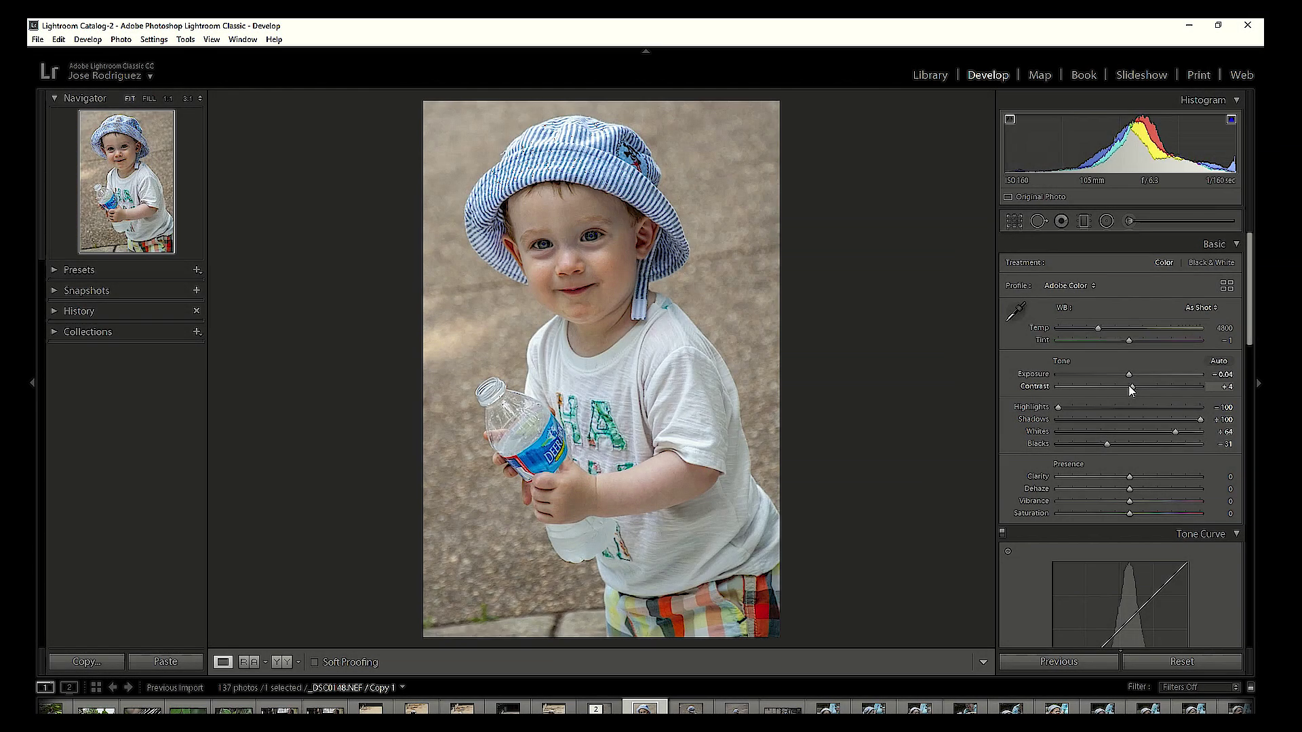
pyautogui.moveTo(1130, 386); pyautogui.dragTo(1145, 389)
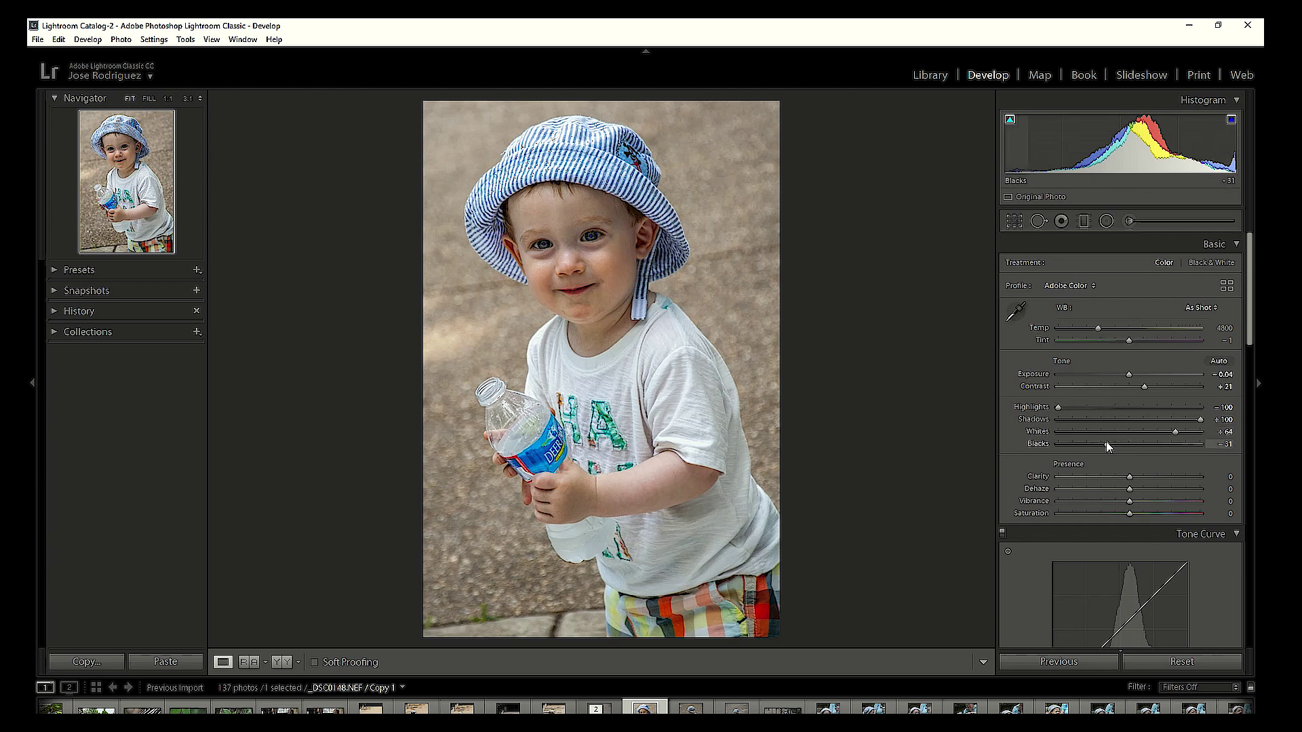
# Set Clarity to +17, try a small Dehaze amount and reset it to 0, and set Vibrance to +19.
pyautogui.scroll(-3, 1143, 451)
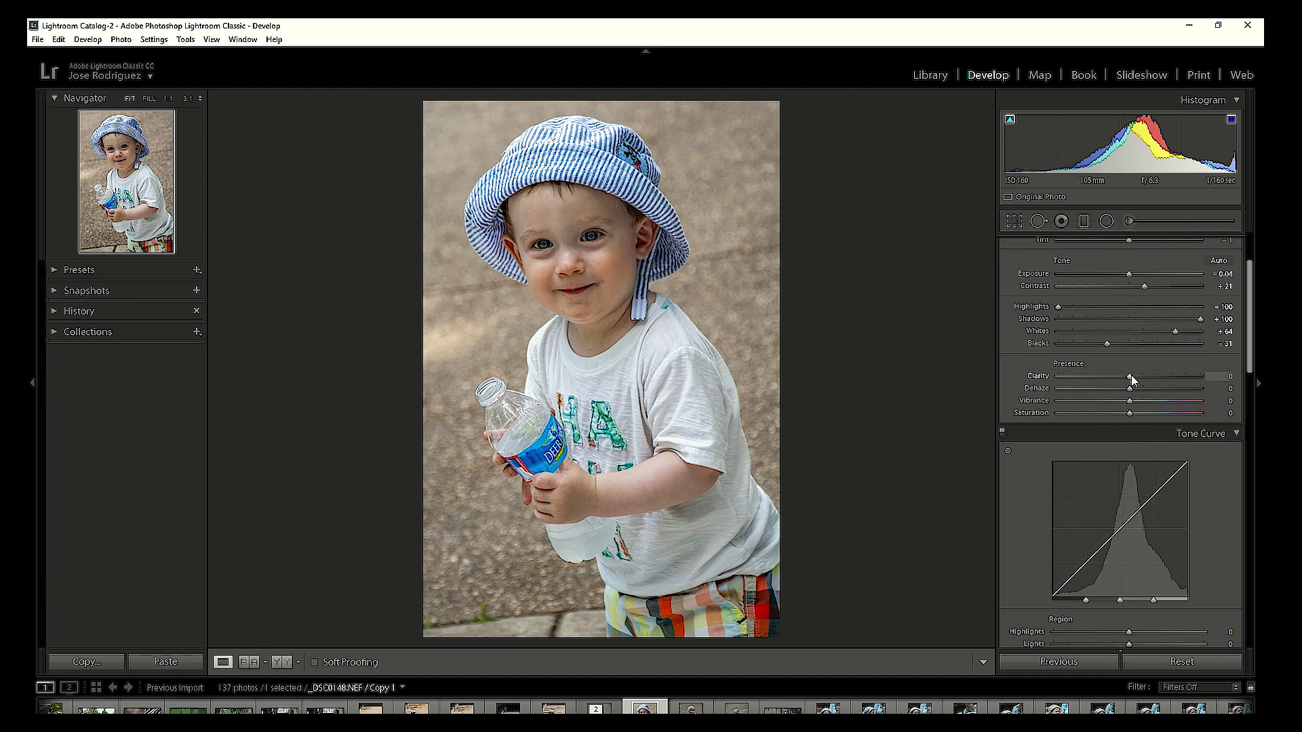
pyautogui.moveTo(1130, 377)
pyautogui.mouseDown()
pyautogui.moveTo(1144, 379)
pyautogui.moveTo(1130, 393)
pyautogui.mouseUp()
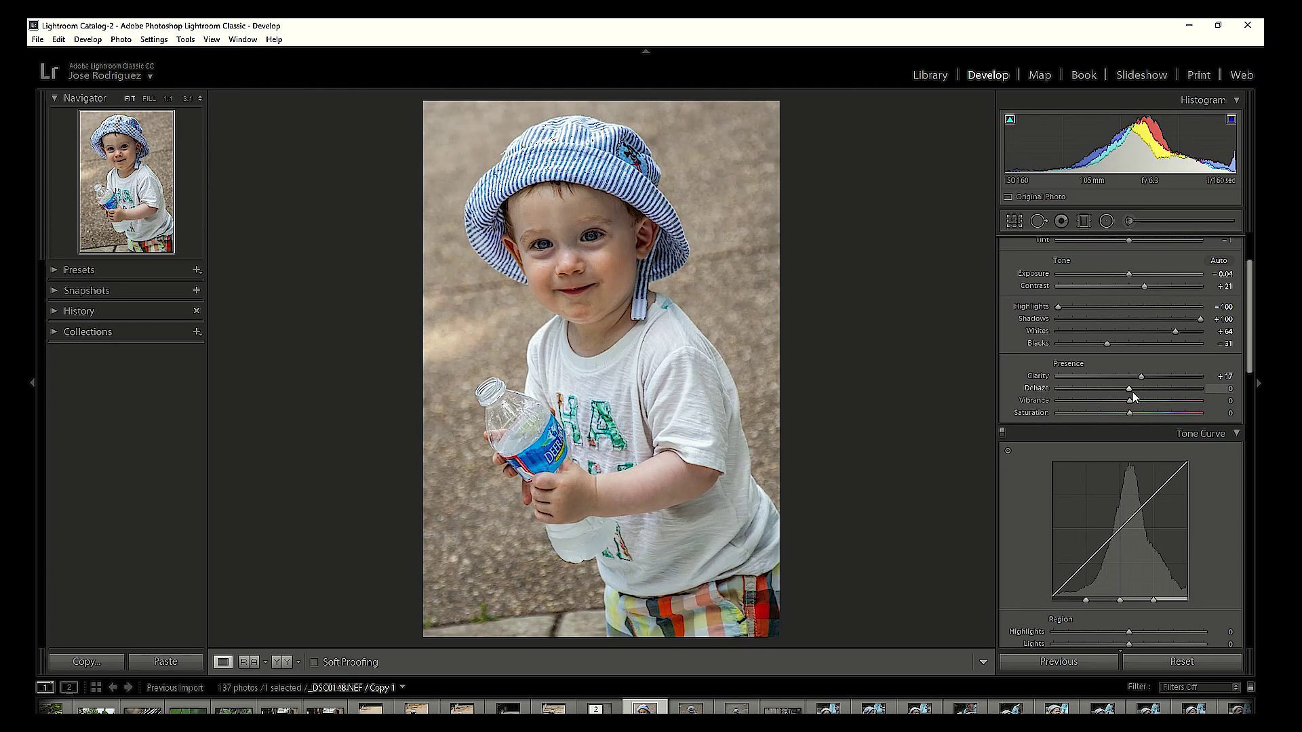
pyautogui.moveTo(1130, 392)
pyautogui.mouseDown()
pyautogui.moveTo(1068, 391)
pyautogui.moveTo(1214, 400)
pyautogui.moveTo(1131, 398)
pyautogui.mouseUp()
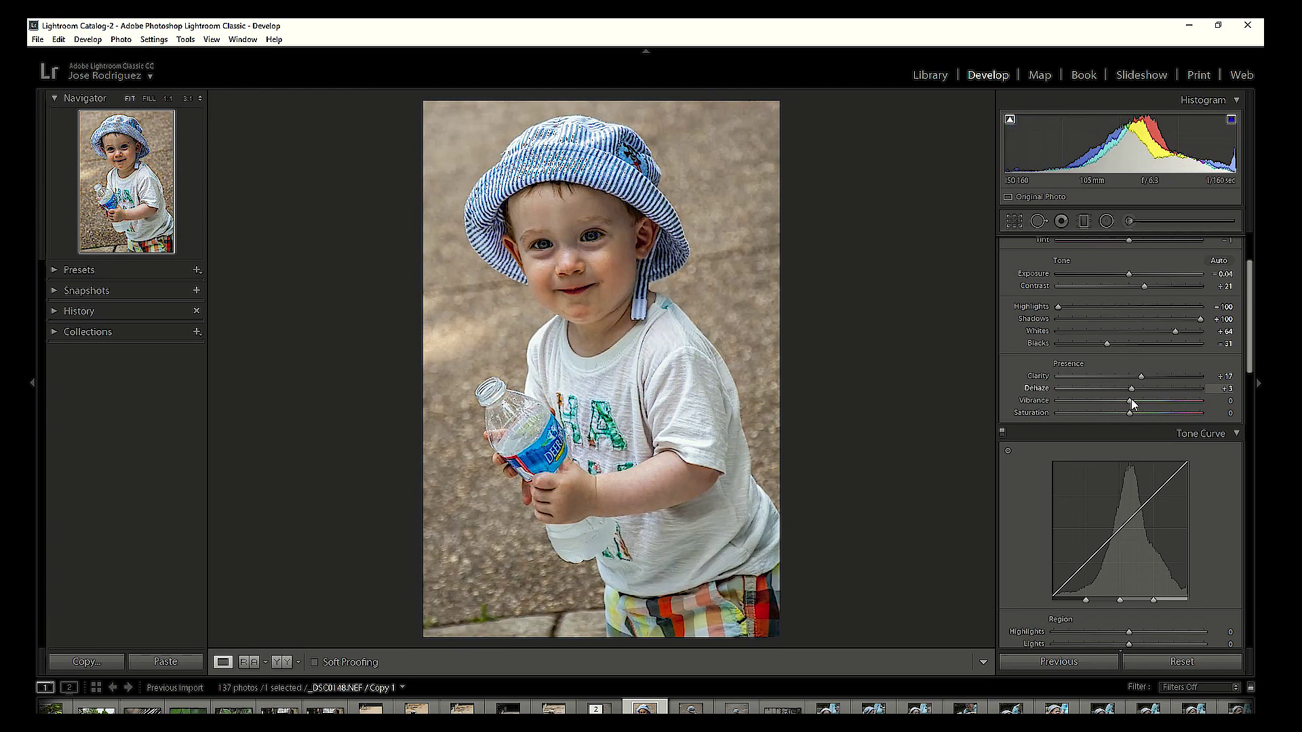
pyautogui.click(1225, 388)
pyautogui.write('0')
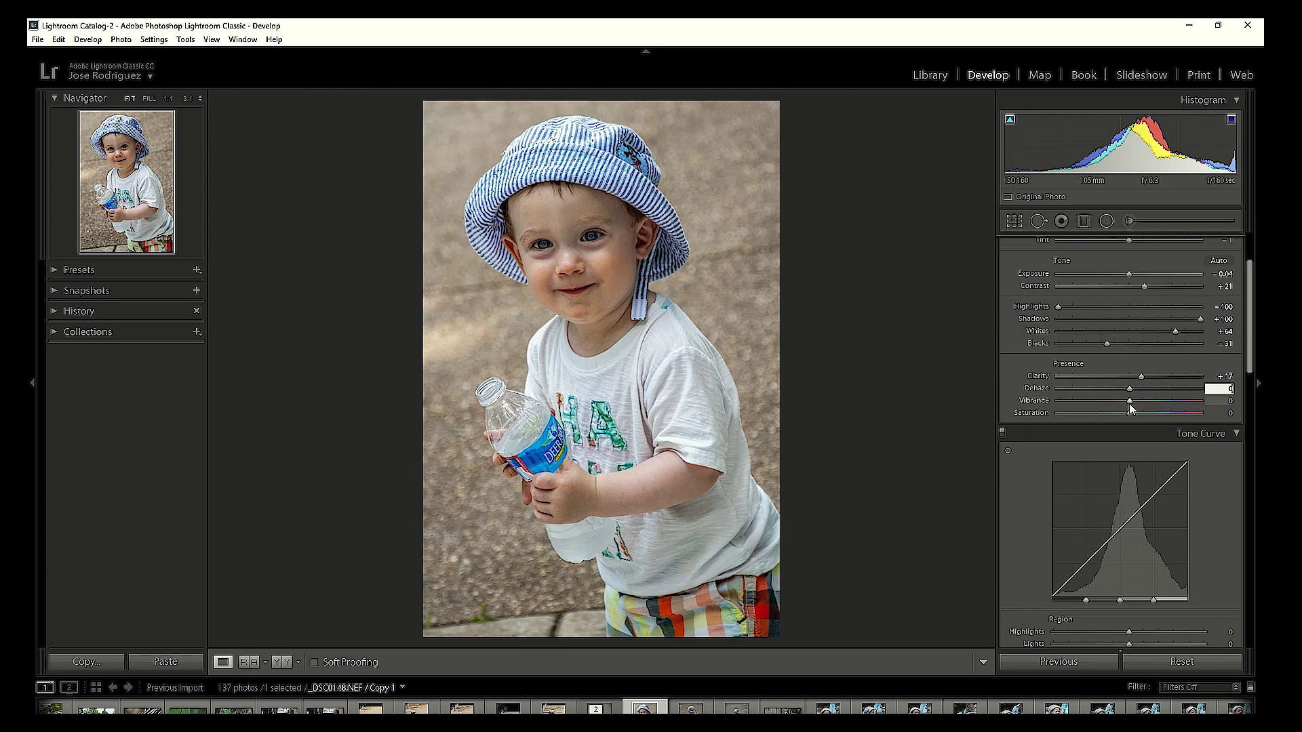
pyautogui.moveTo(1131, 403); pyautogui.dragTo(1149, 405)
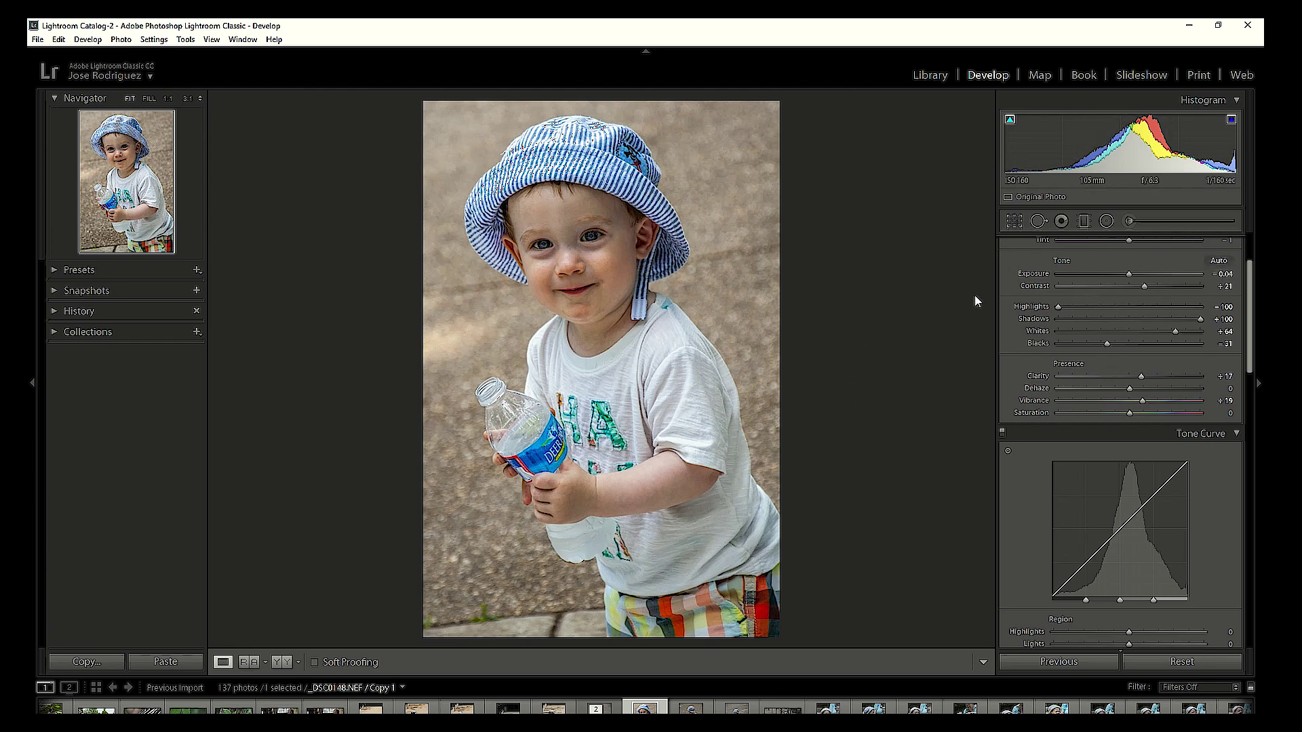
# Shape the tone curve with Shadows at -43, Lights at +22, Highlights at -7 and Darks at -9.
pyautogui.moveTo(1255, 295); pyautogui.dragTo(1255, 348)
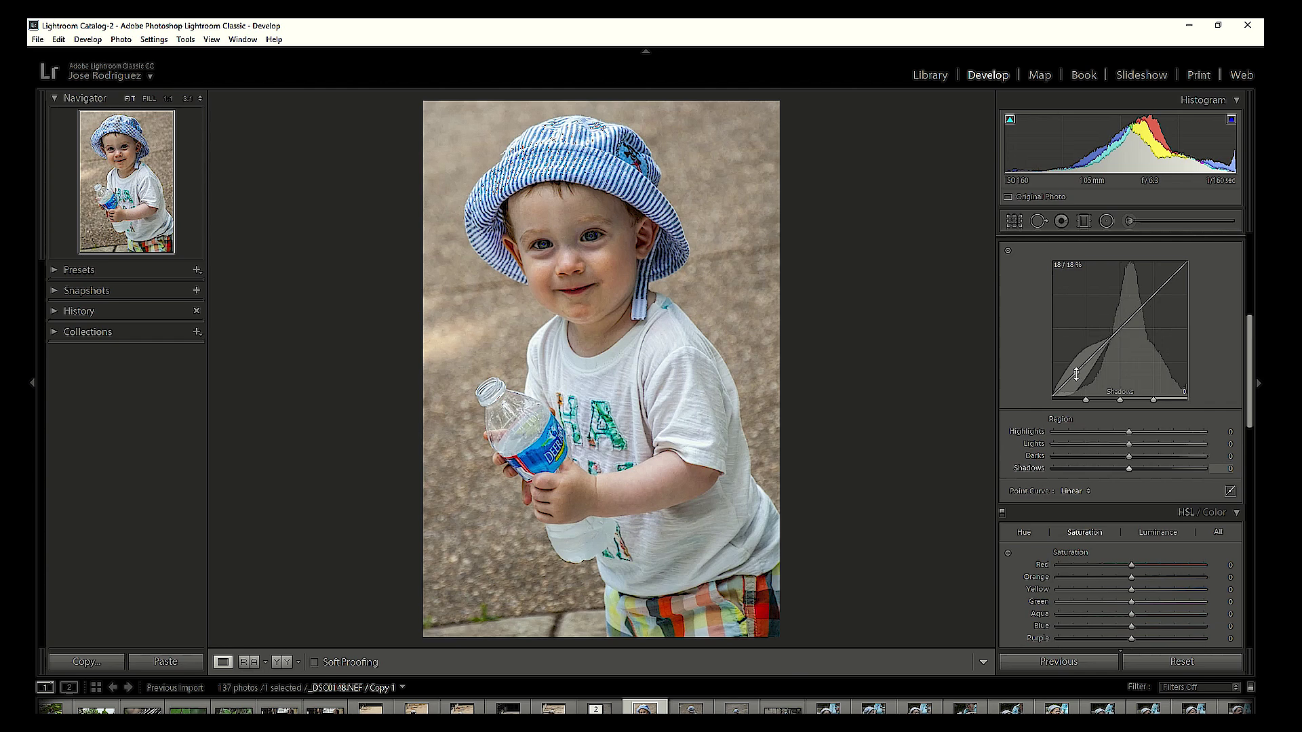
pyautogui.moveTo(1076, 374); pyautogui.dragTo(1077, 379)
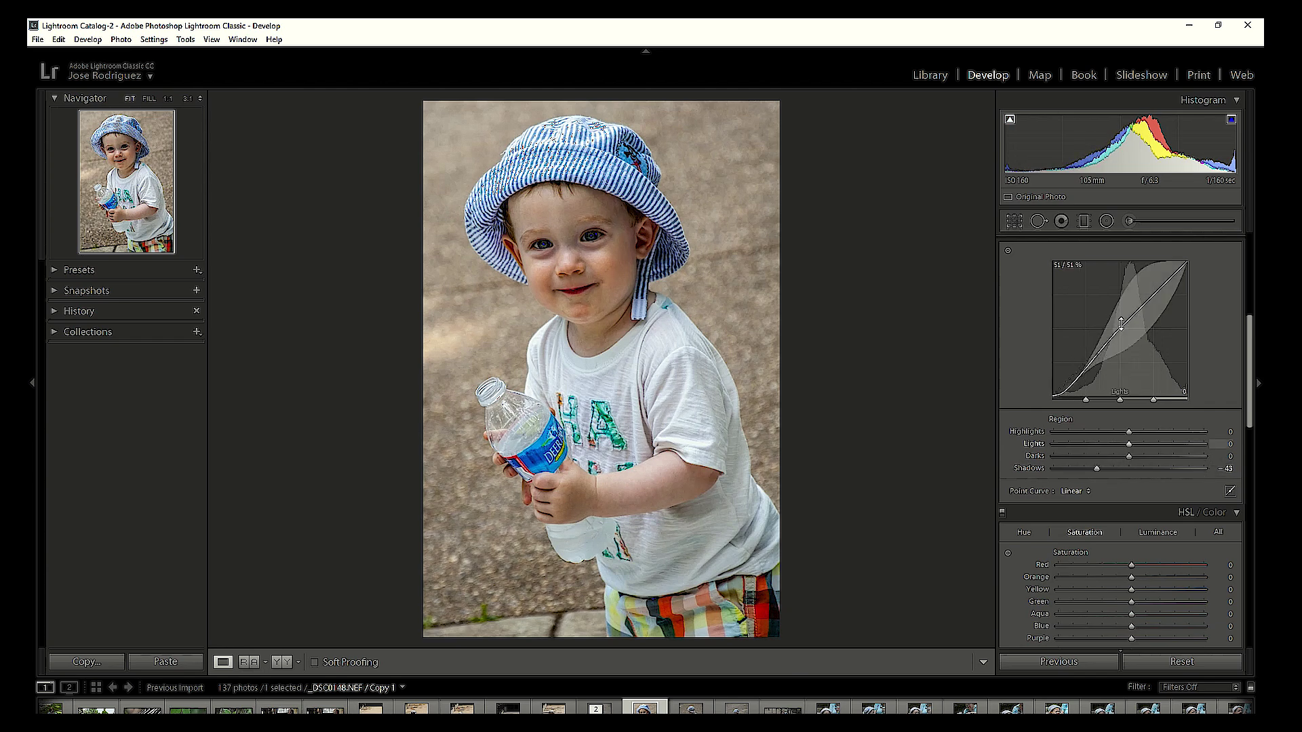
pyautogui.moveTo(1127, 323); pyautogui.dragTo(1127, 313)
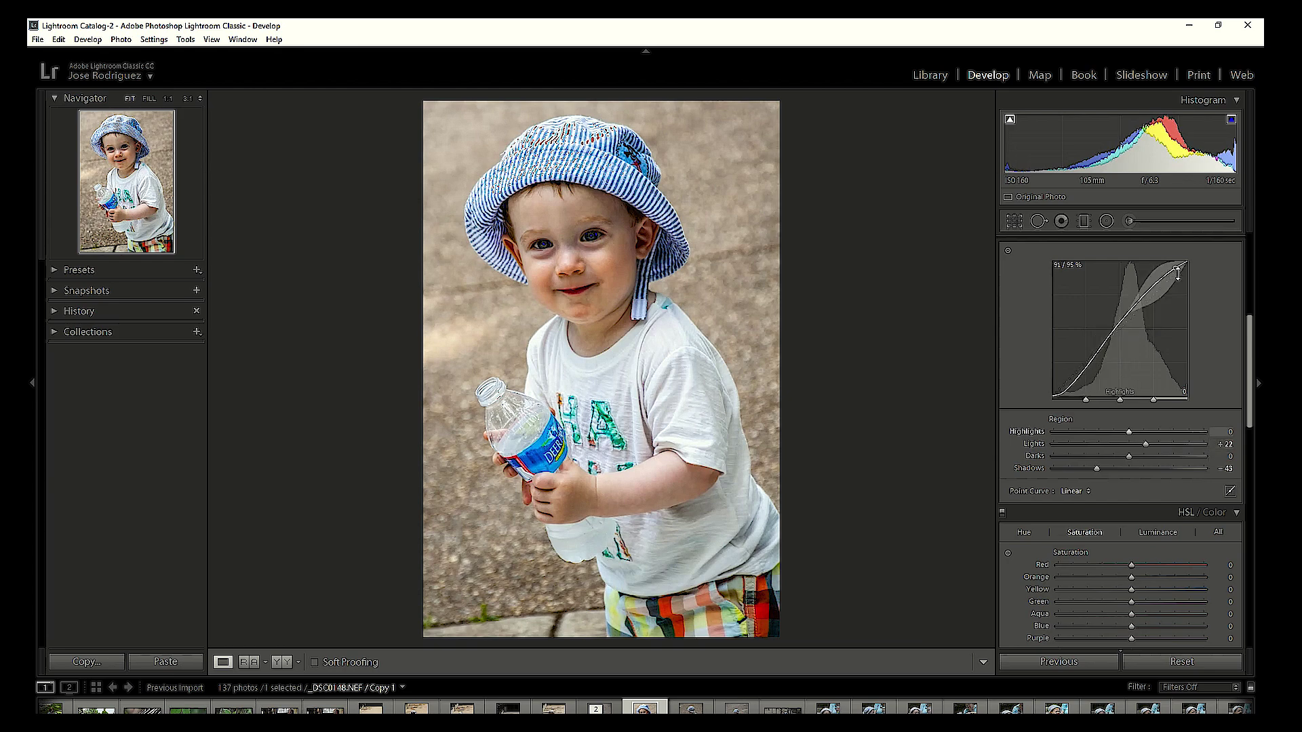
pyautogui.moveTo(1180, 265); pyautogui.dragTo(1178, 267)
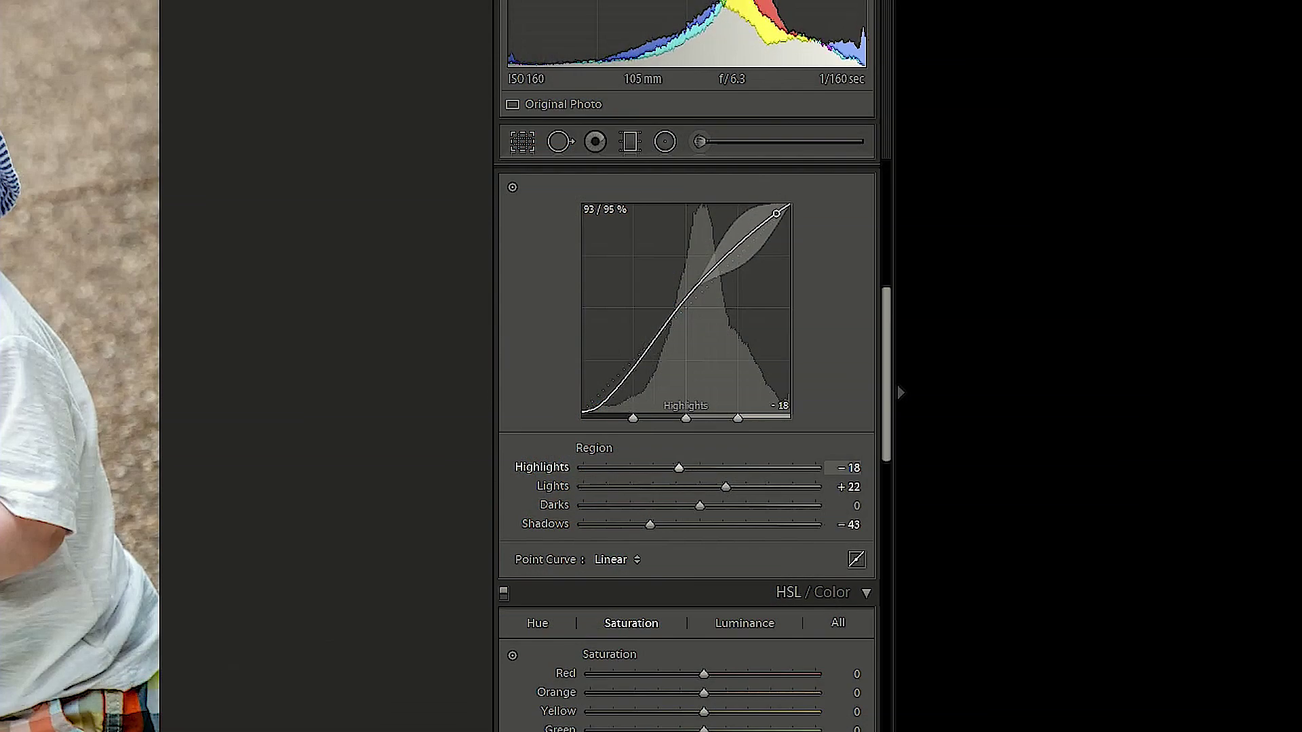
pyautogui.moveTo(777, 214); pyautogui.dragTo(776, 202)
pyautogui.moveTo(645, 343); pyautogui.dragTo(647, 355)
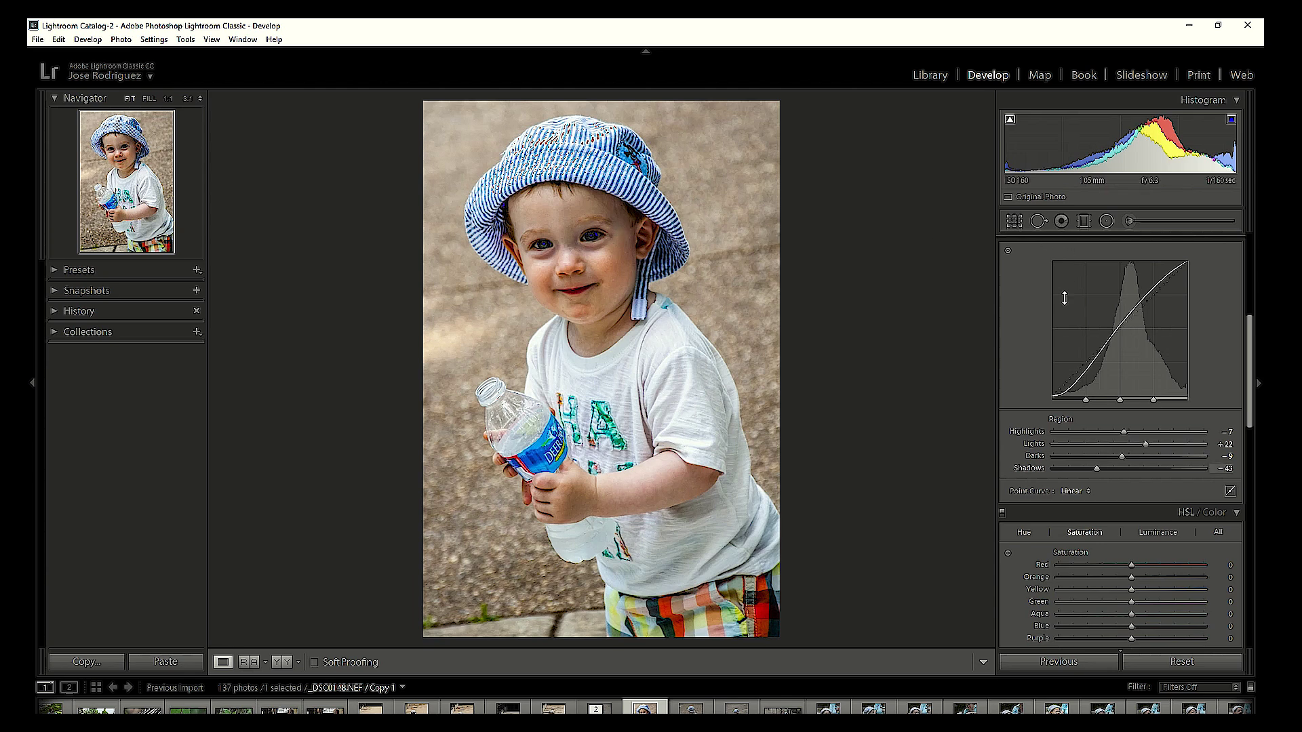
# Fine-tune the Blacks to -29 in the basic tone adjustments.
pyautogui.scroll(-3, 1017, 384)
pyautogui.scroll(3, 1119, 305)
pyautogui.scroll(8, 1155, 247)
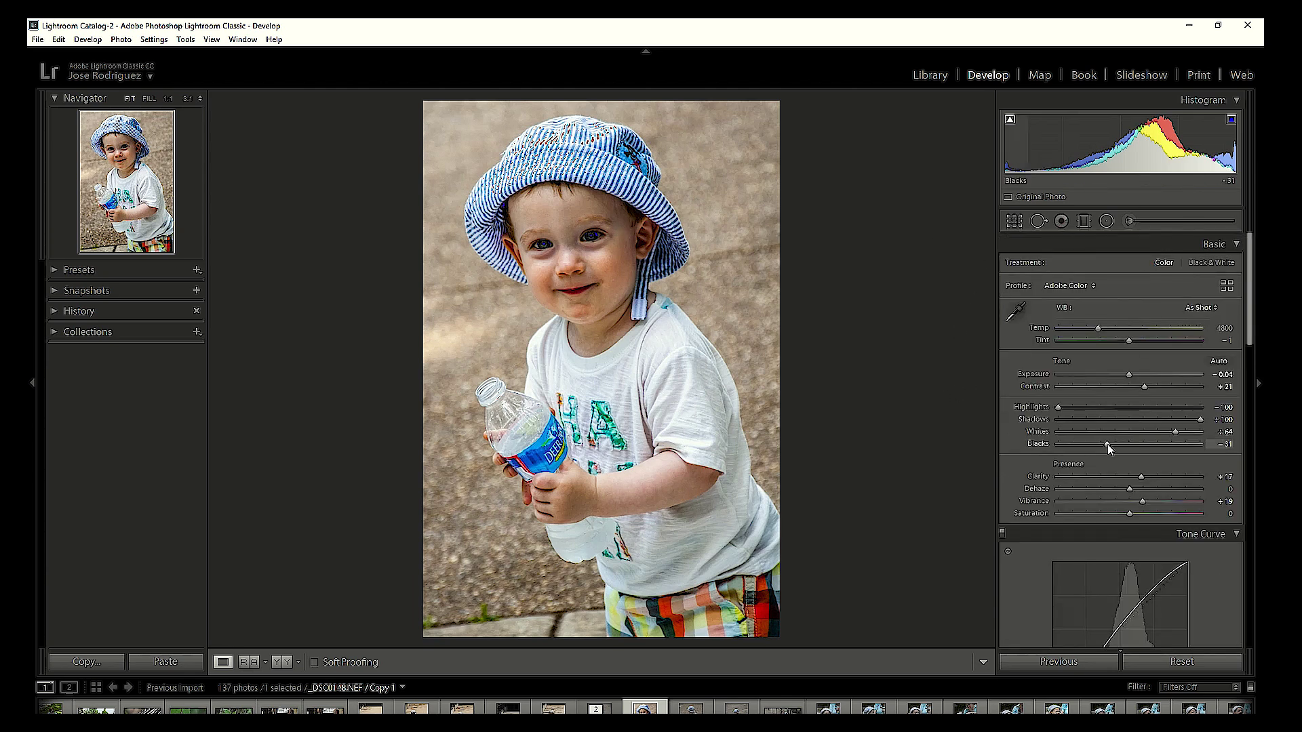
pyautogui.moveTo(1108, 445); pyautogui.dragTo(1109, 445)
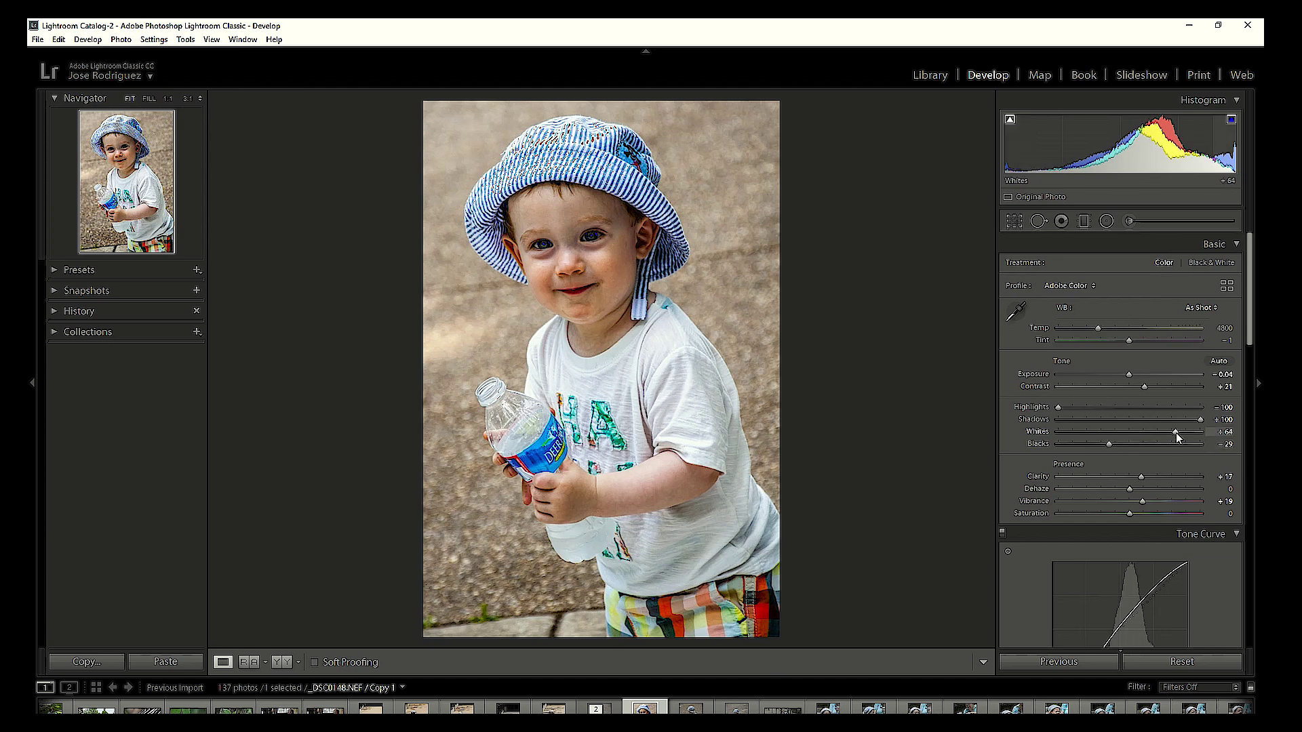
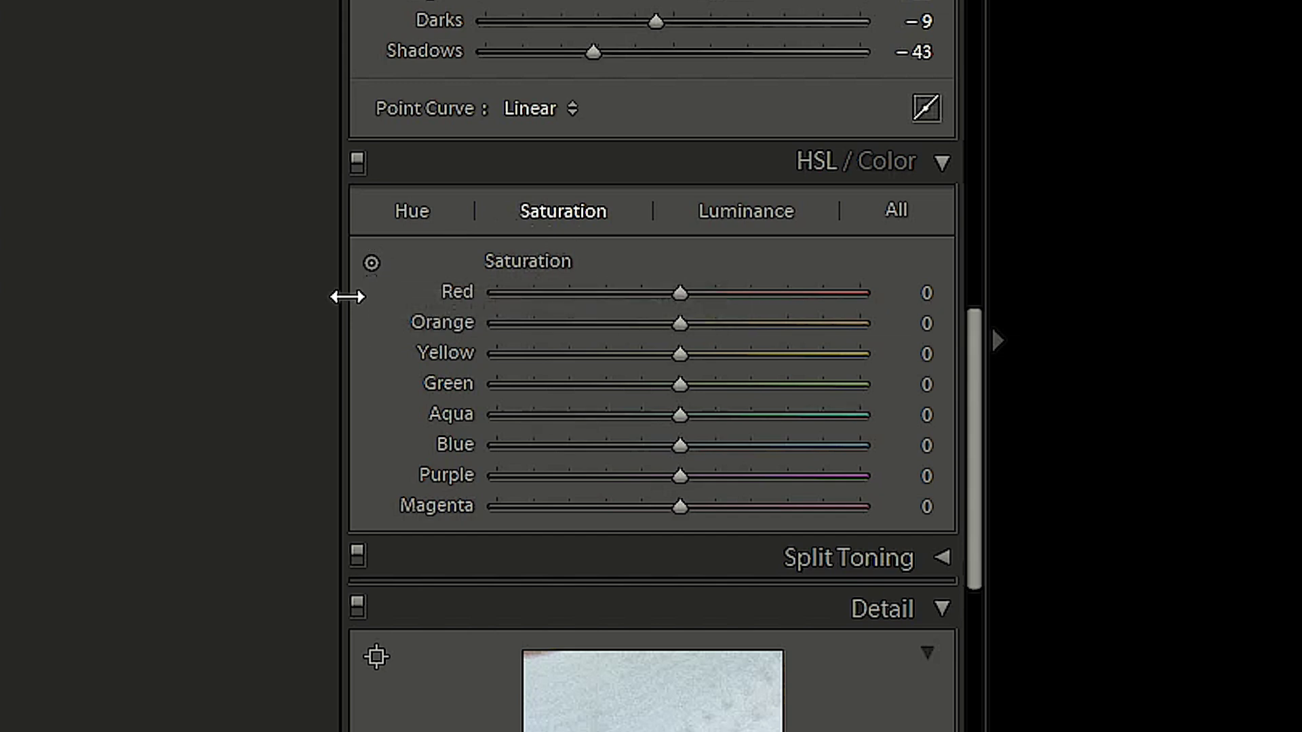
# Use the targeted saturation adjustment on the striped hat to raise Blue to +53 and Purple to +2.
pyautogui.click(371, 263)
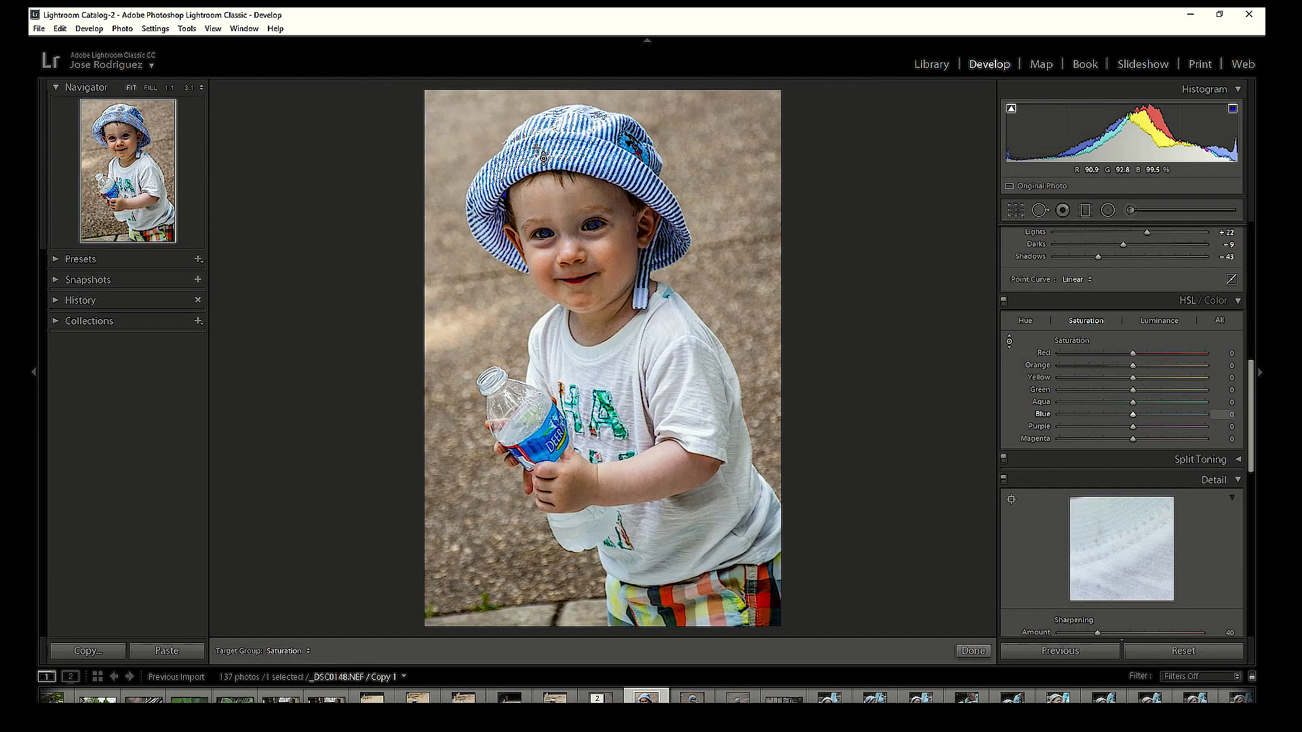
pyautogui.moveTo(544, 158); pyautogui.dragTo(544, 120)
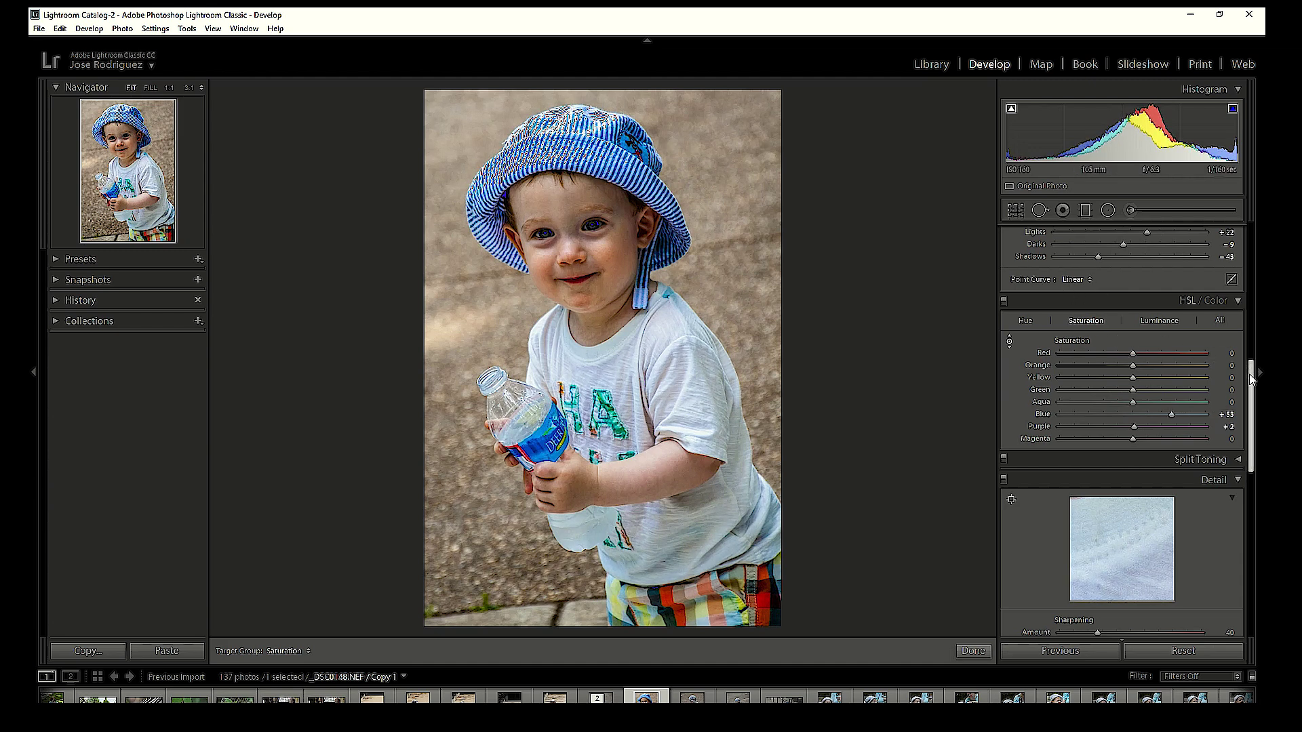
# Try brighter Whites in the basic tone adjustments and bring them back down to +59.
pyautogui.moveTo(1252, 378); pyautogui.dragTo(1251, 245)
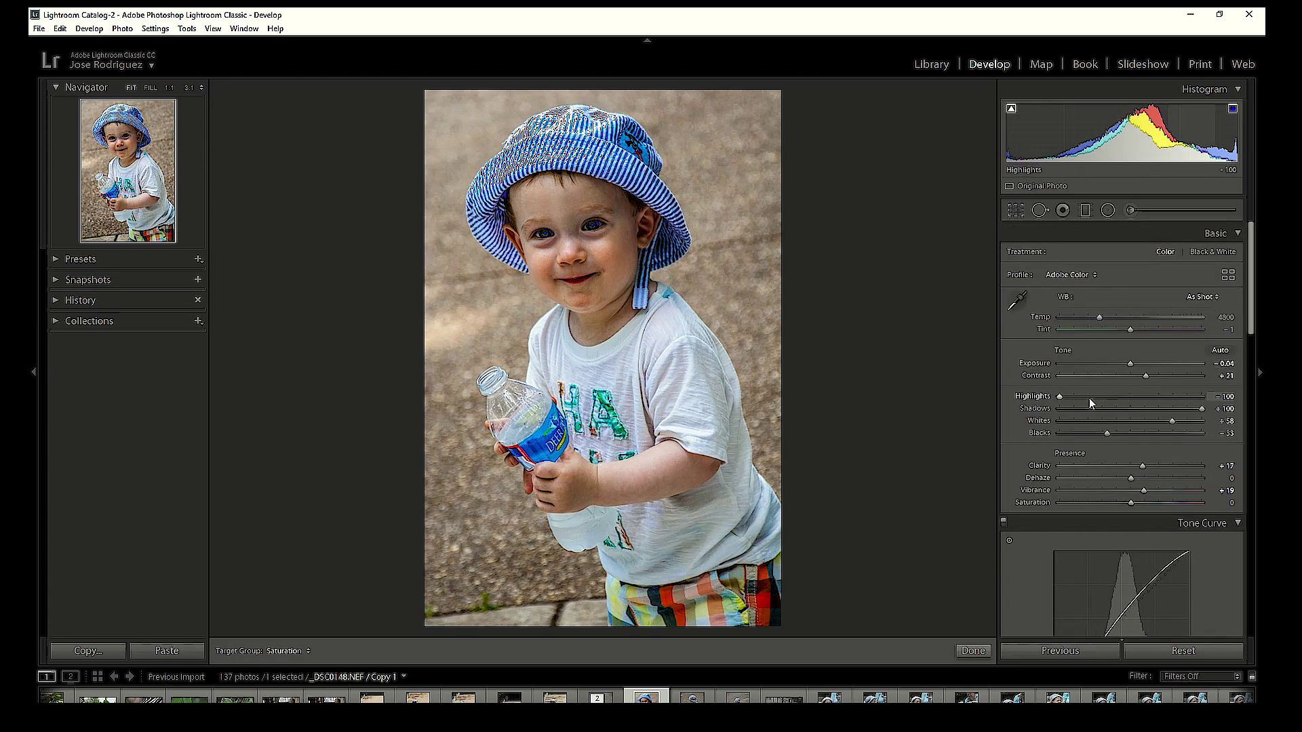
pyautogui.moveTo(1172, 421)
pyautogui.mouseDown()
pyautogui.moveTo(1155, 422)
pyautogui.moveTo(1181, 420)
pyautogui.mouseUp()
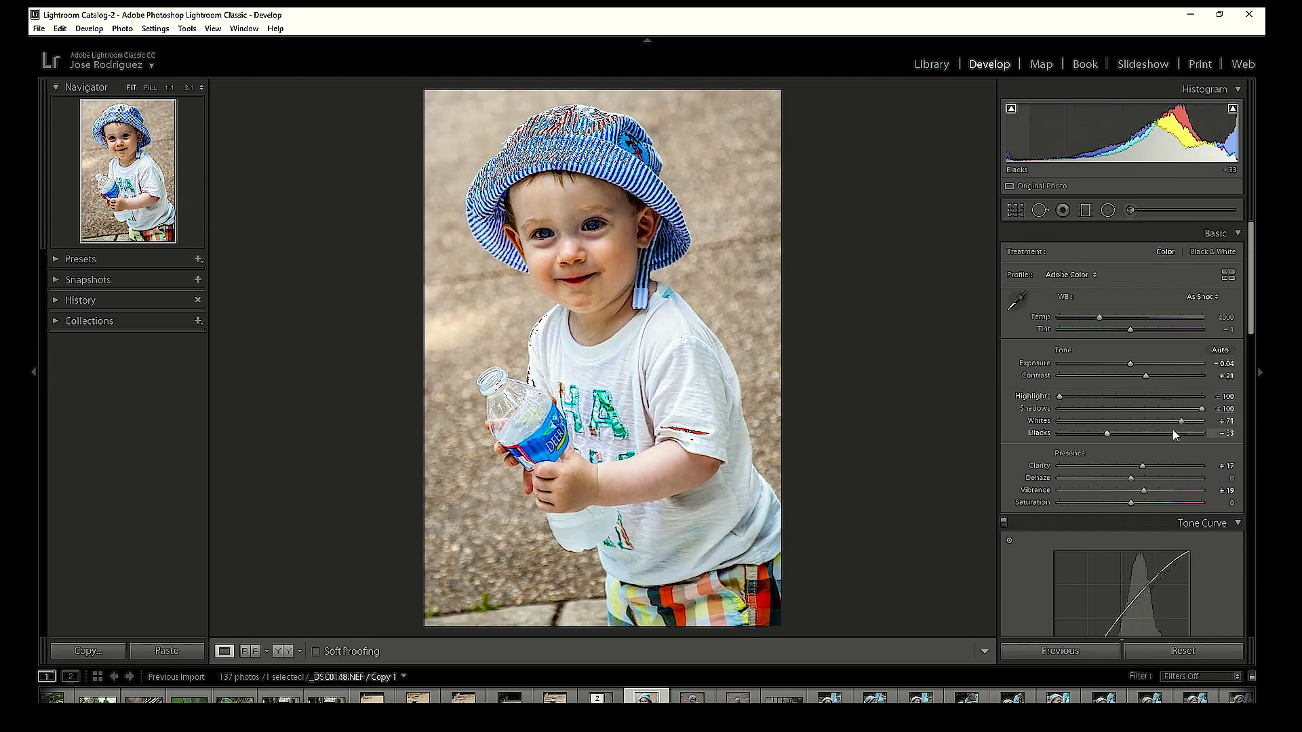
pyautogui.moveTo(1181, 420); pyautogui.dragTo(1178, 421)
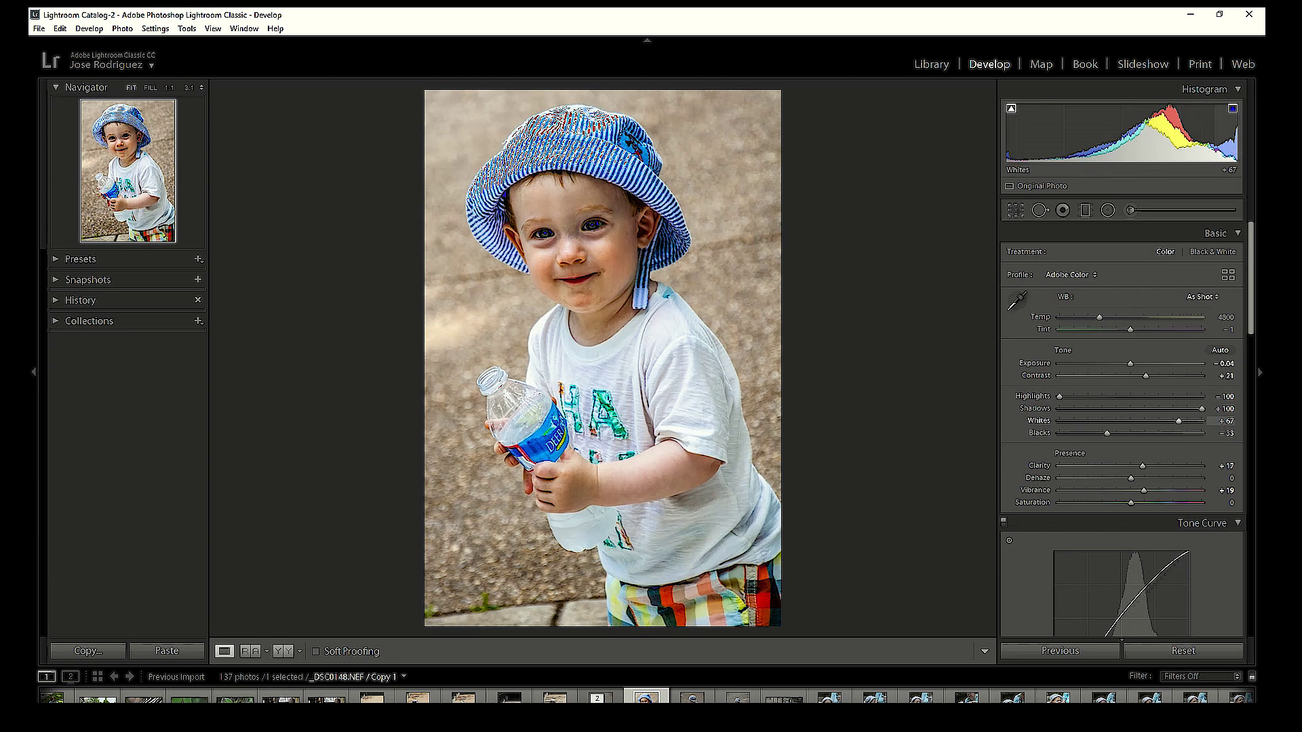
pyautogui.moveTo(1239, 155); pyautogui.dragTo(1230, 155)
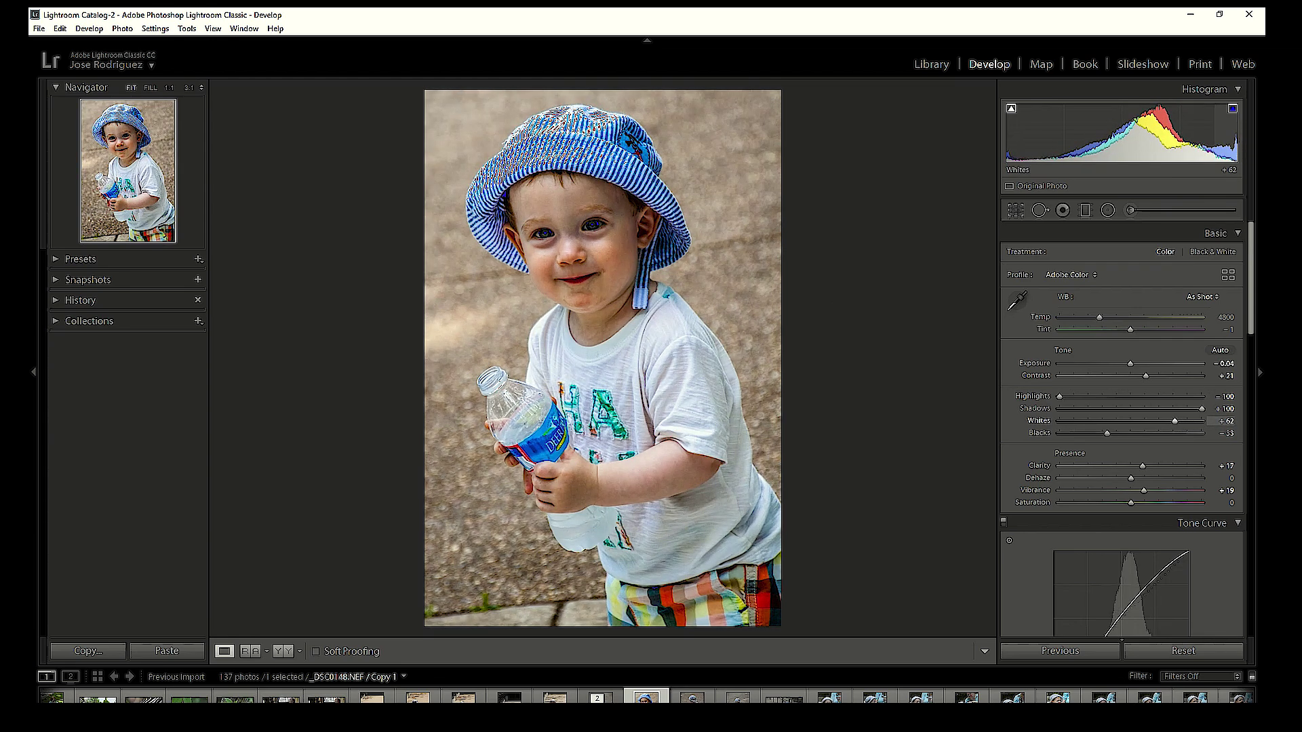
pyautogui.moveTo(1228, 155); pyautogui.dragTo(1225, 154)
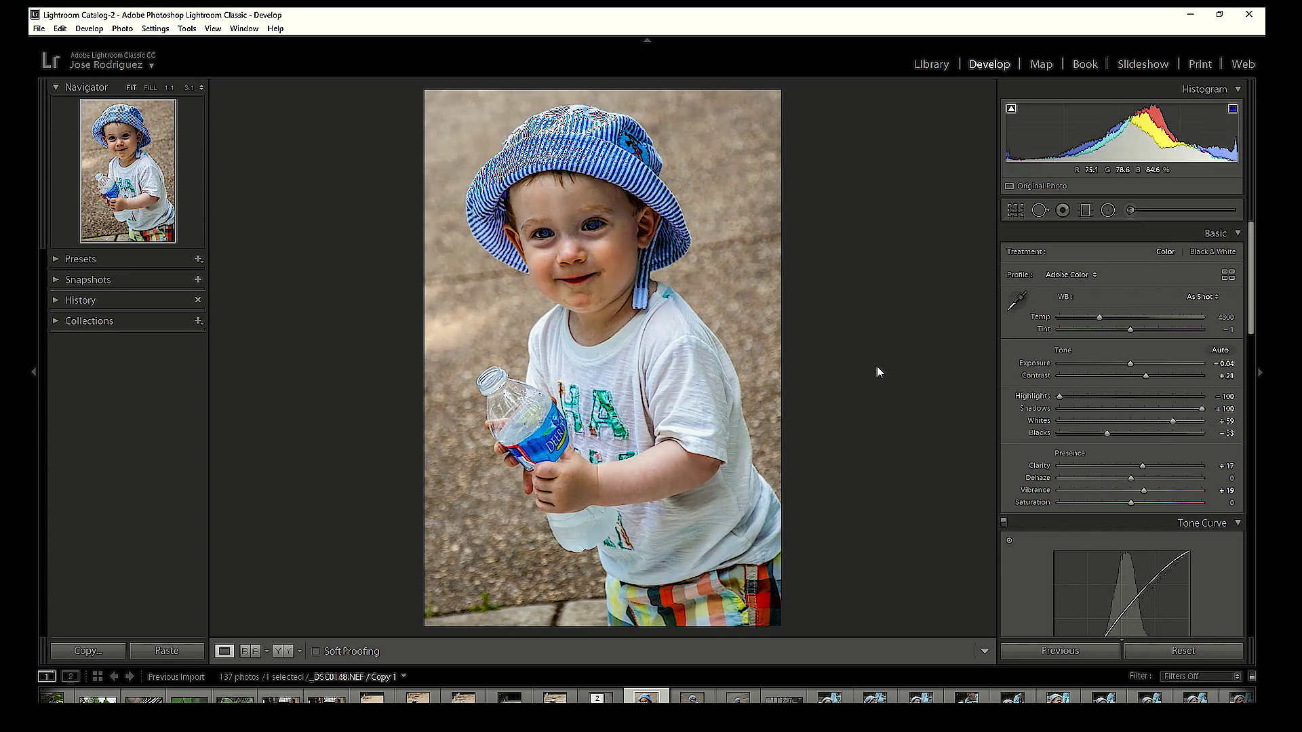
# Turn on Remove Chromatic Aberration and Enable Profile Corrections in the lens corrections for the portrait.
pyautogui.scroll(-10, 1074, 495)
pyautogui.scroll(-5, 1075, 490)
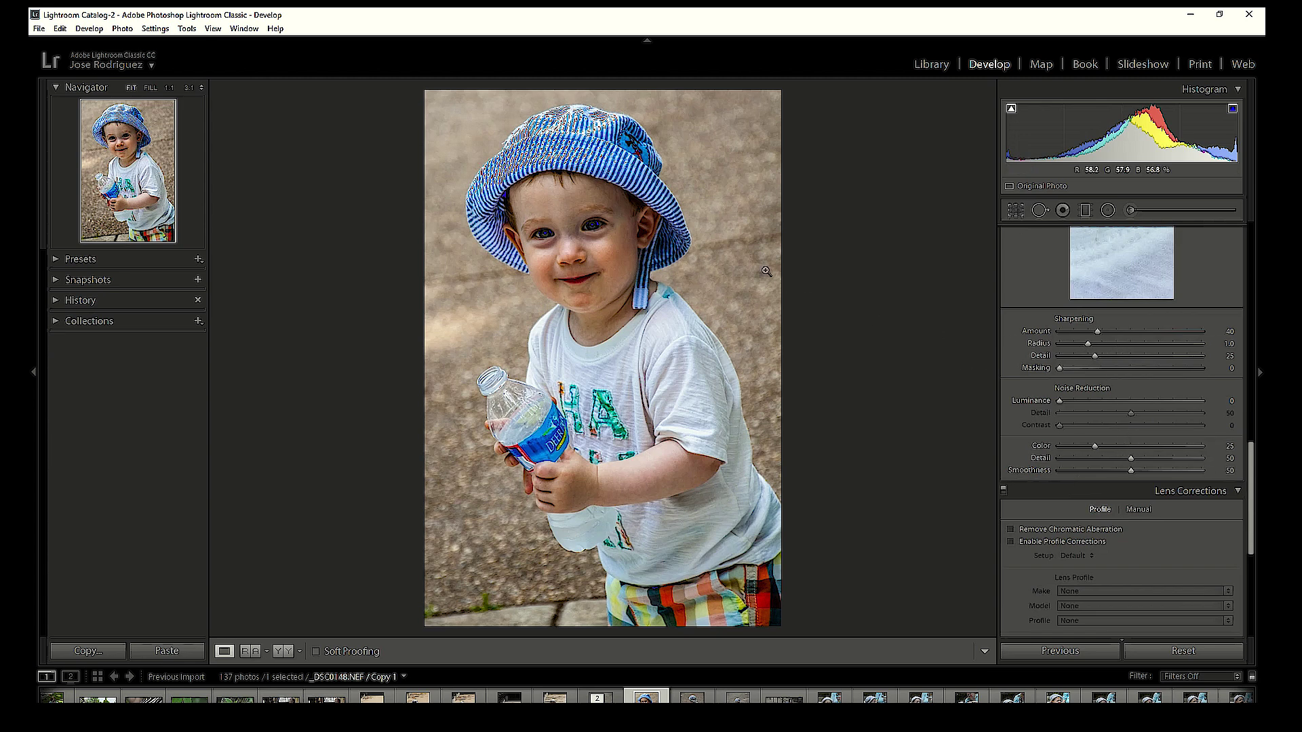
pyautogui.click(1018, 531)
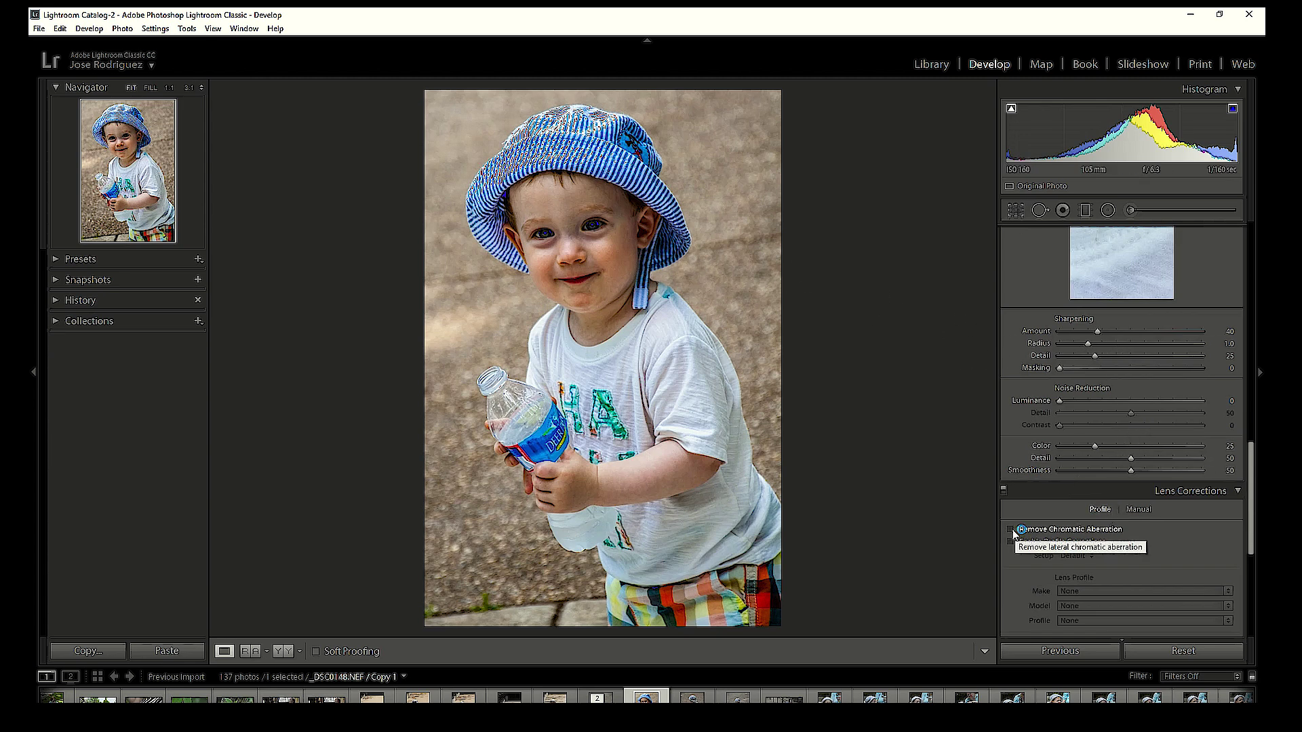
pyautogui.click(1011, 542)
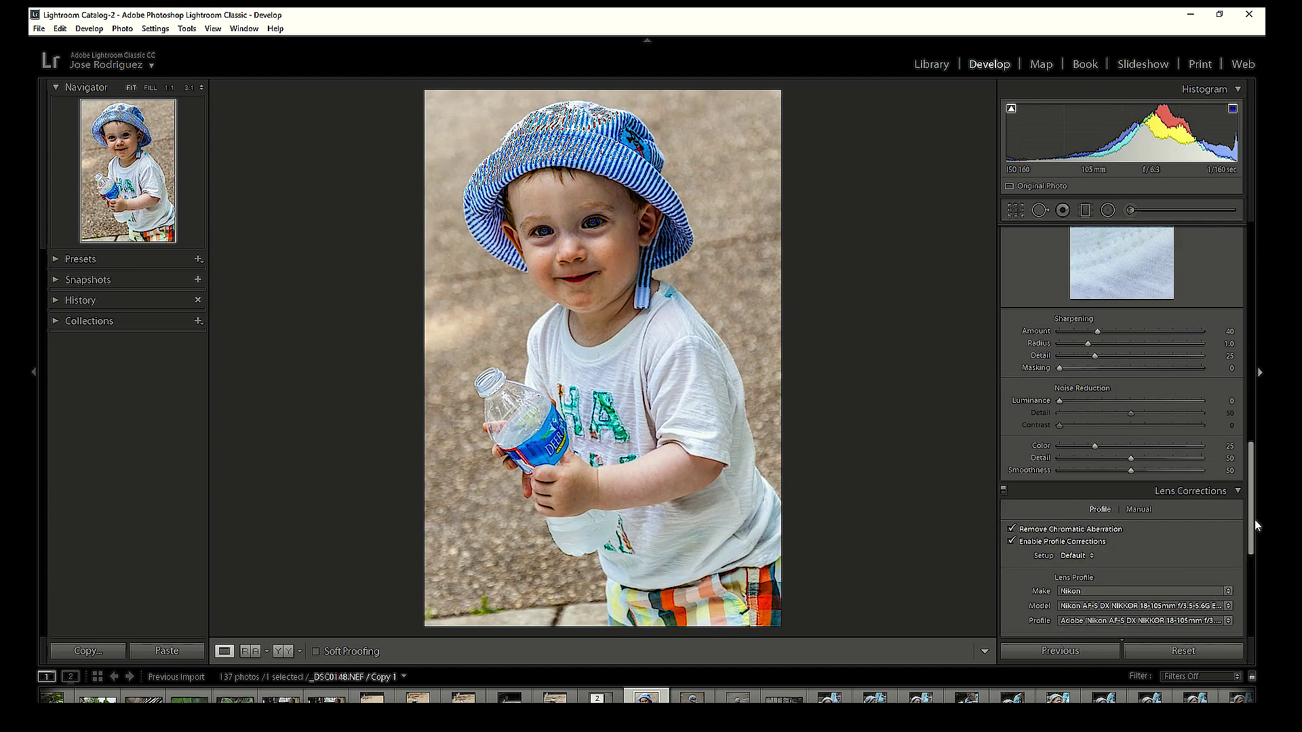
pyautogui.scroll(-2, 1253, 522)
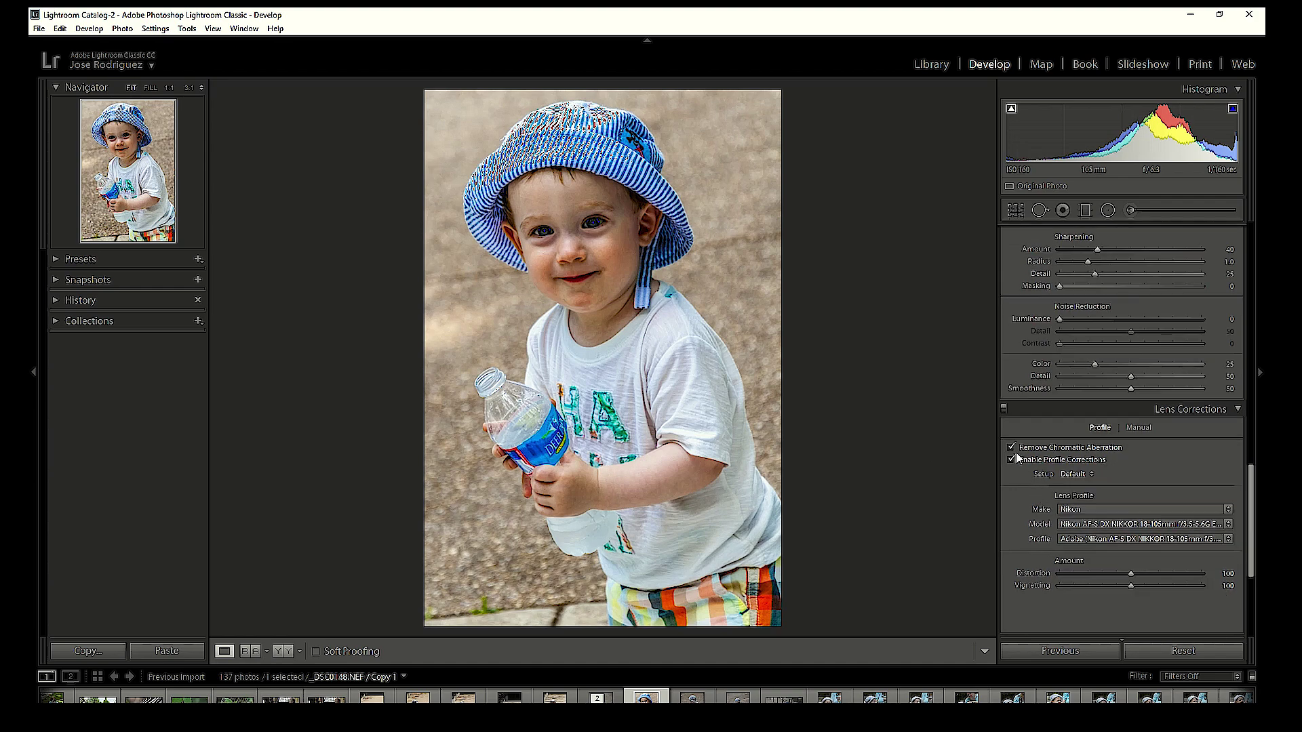
pyautogui.click(1167, 573)
# Darken the portrait's edges by setting the post-crop vignetting Amount to -17.
pyautogui.scroll(8, 1131, 573)
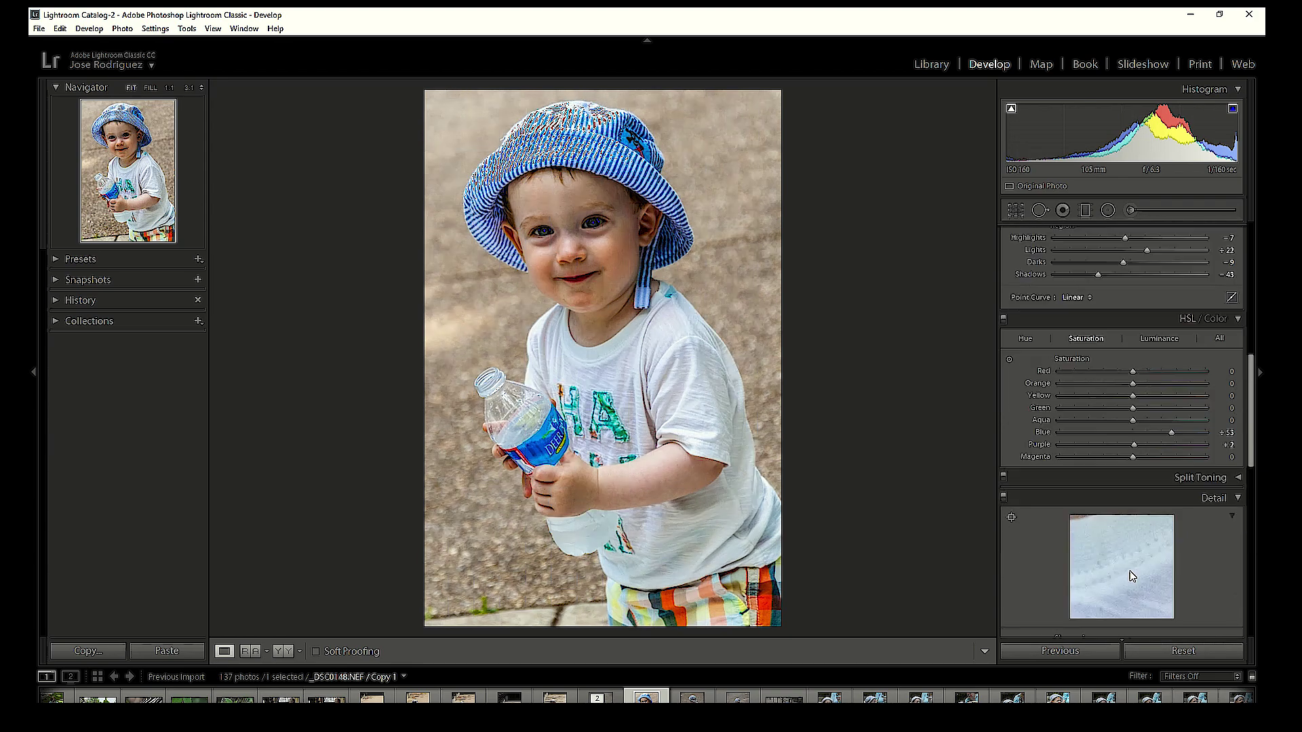
pyautogui.scroll(-6, 1116, 558)
pyautogui.scroll(-5, 1126, 428)
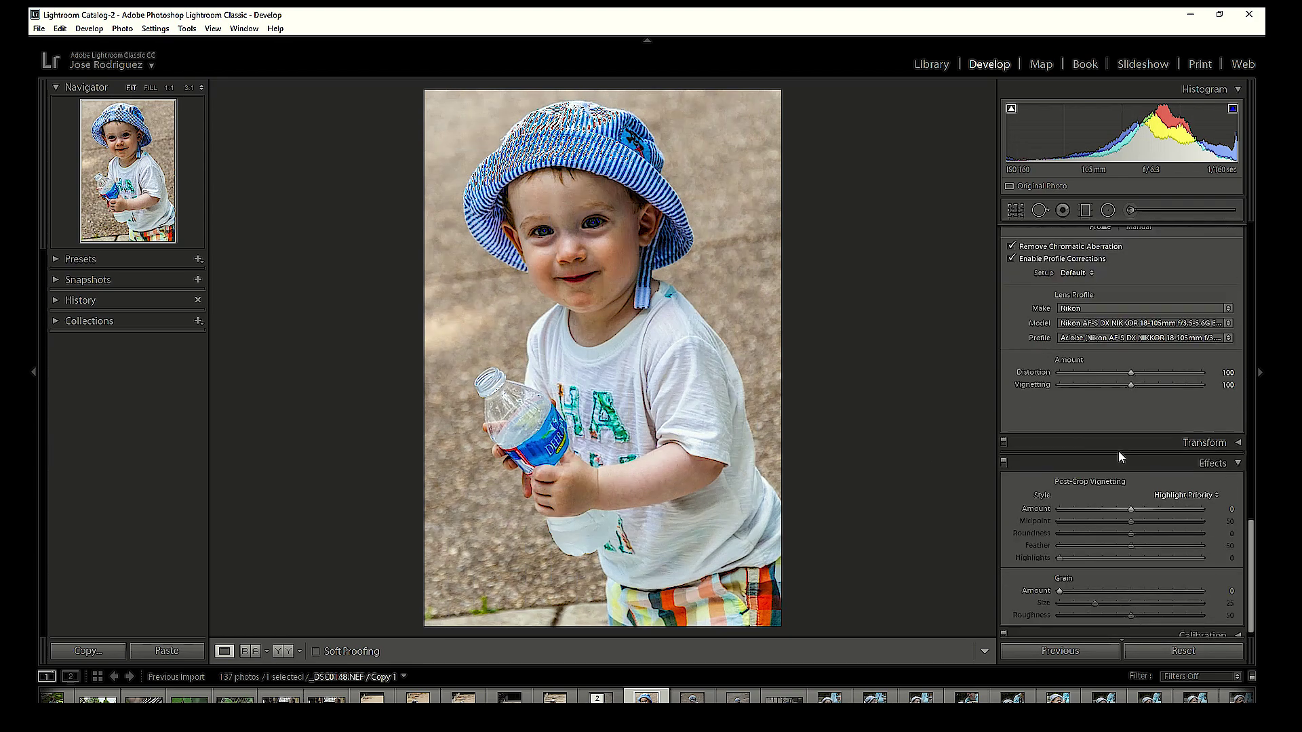
pyautogui.moveTo(1132, 508)
pyautogui.mouseDown()
pyautogui.moveTo(1099, 514)
pyautogui.moveTo(1119, 517)
pyautogui.mouseUp()
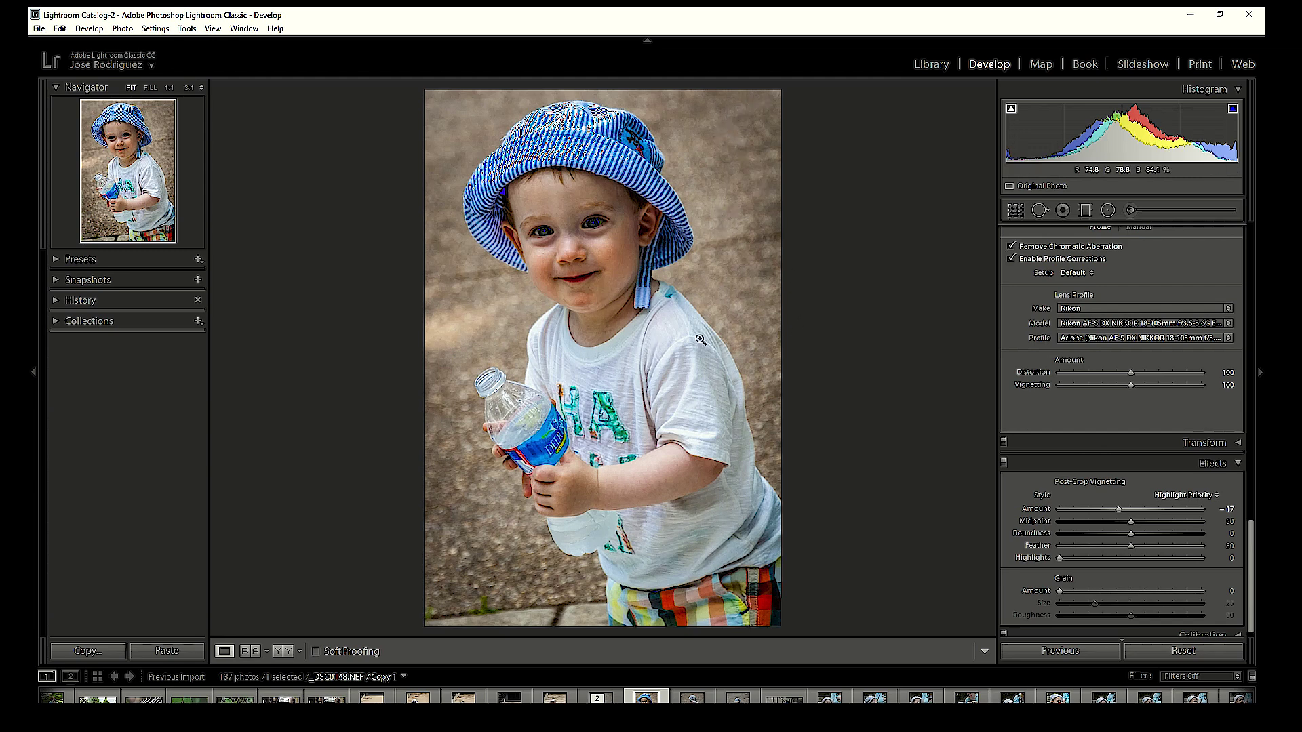
pyautogui.scroll(-1, 1152, 510)
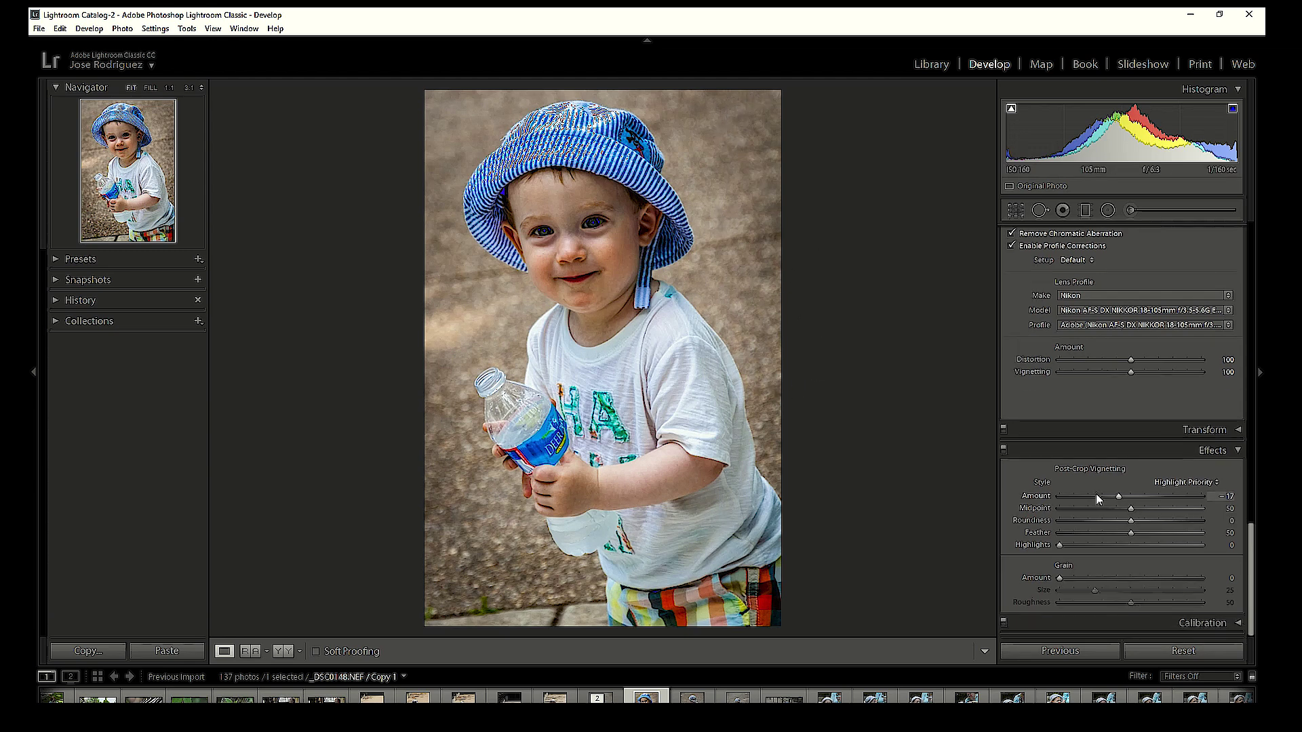
# Set up the Adjustment Brush with size 20, Exposure 0.18 and Highlights reset to 0.
pyautogui.moveTo(1251, 580); pyautogui.dragTo(1251, 278)
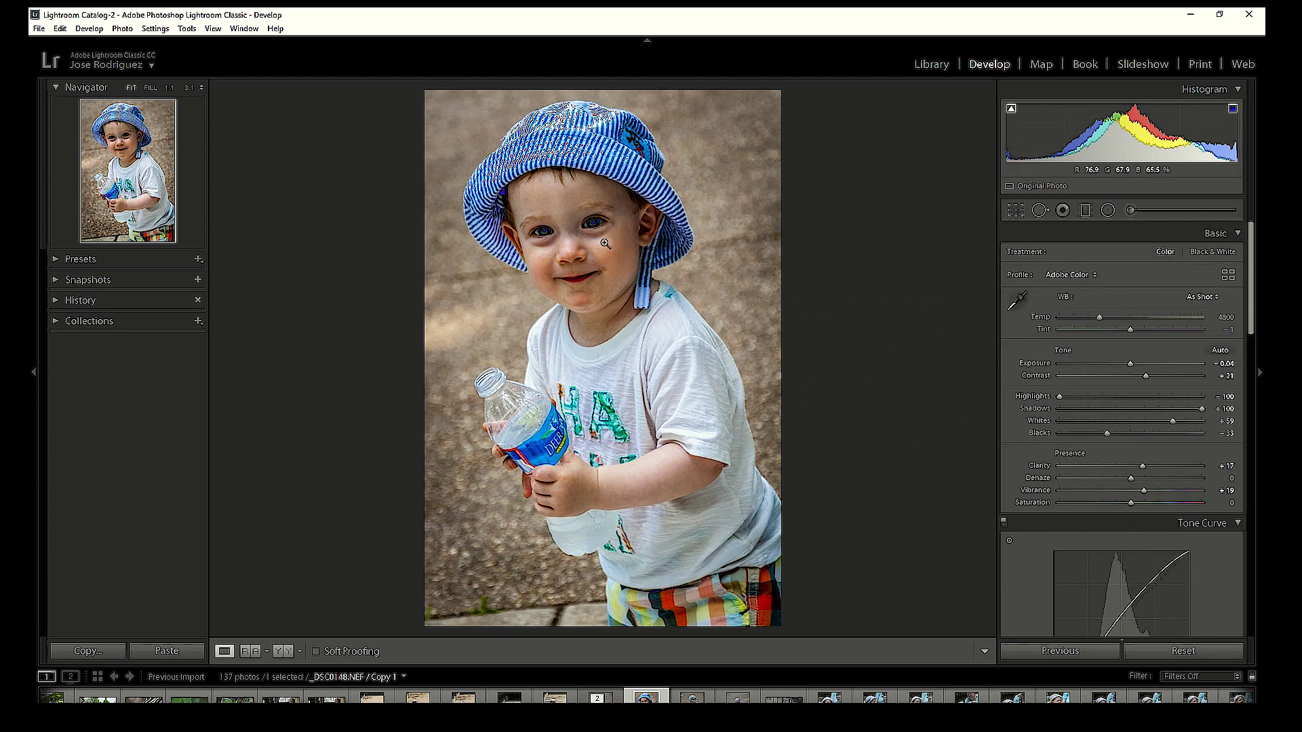
pyautogui.click(1130, 211)
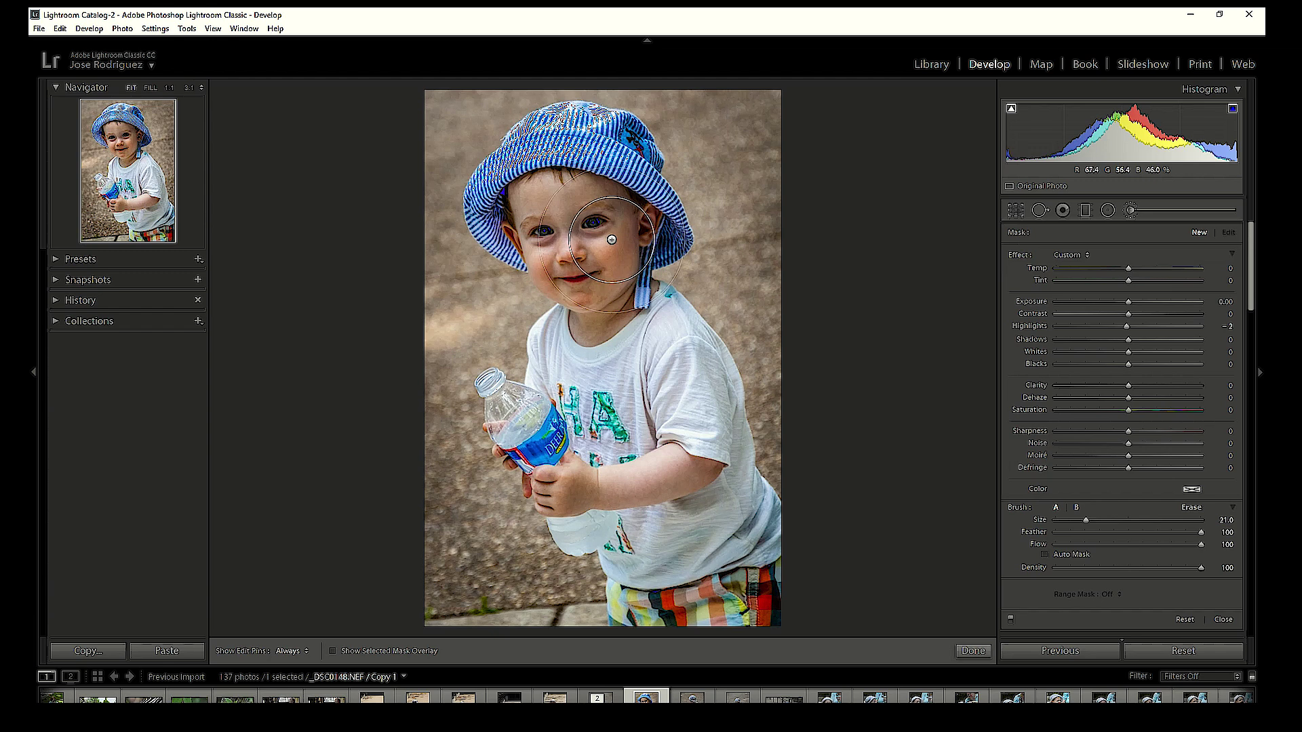
pyautogui.scroll(7, 612, 240)
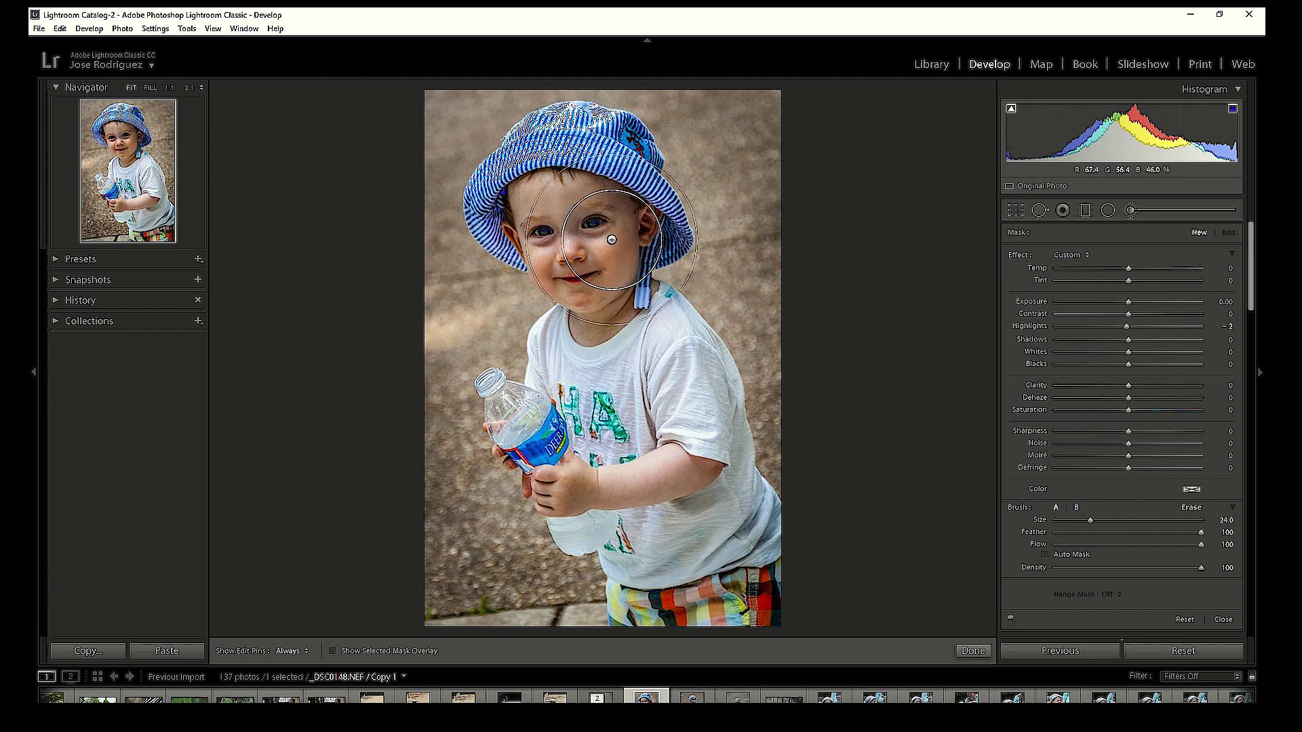
pyautogui.scroll(-8, 612, 240)
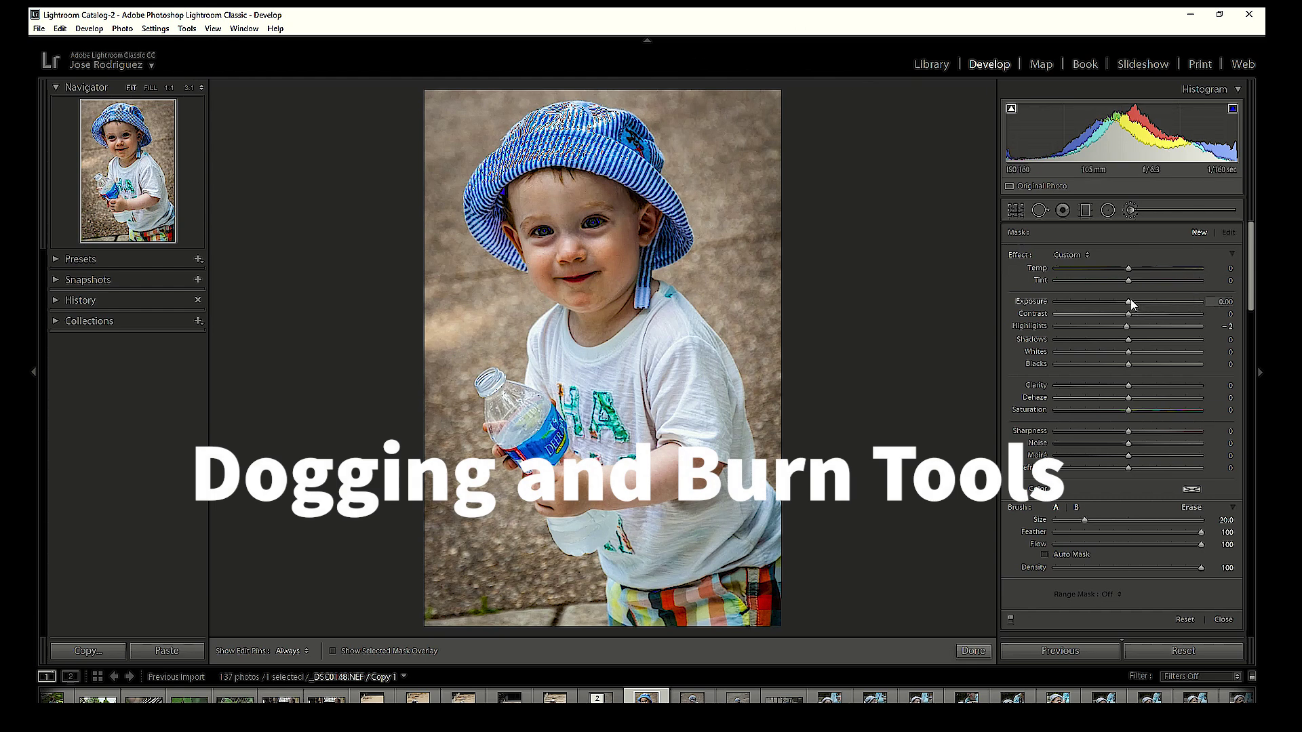
pyautogui.moveTo(1131, 303); pyautogui.dragTo(1133, 303)
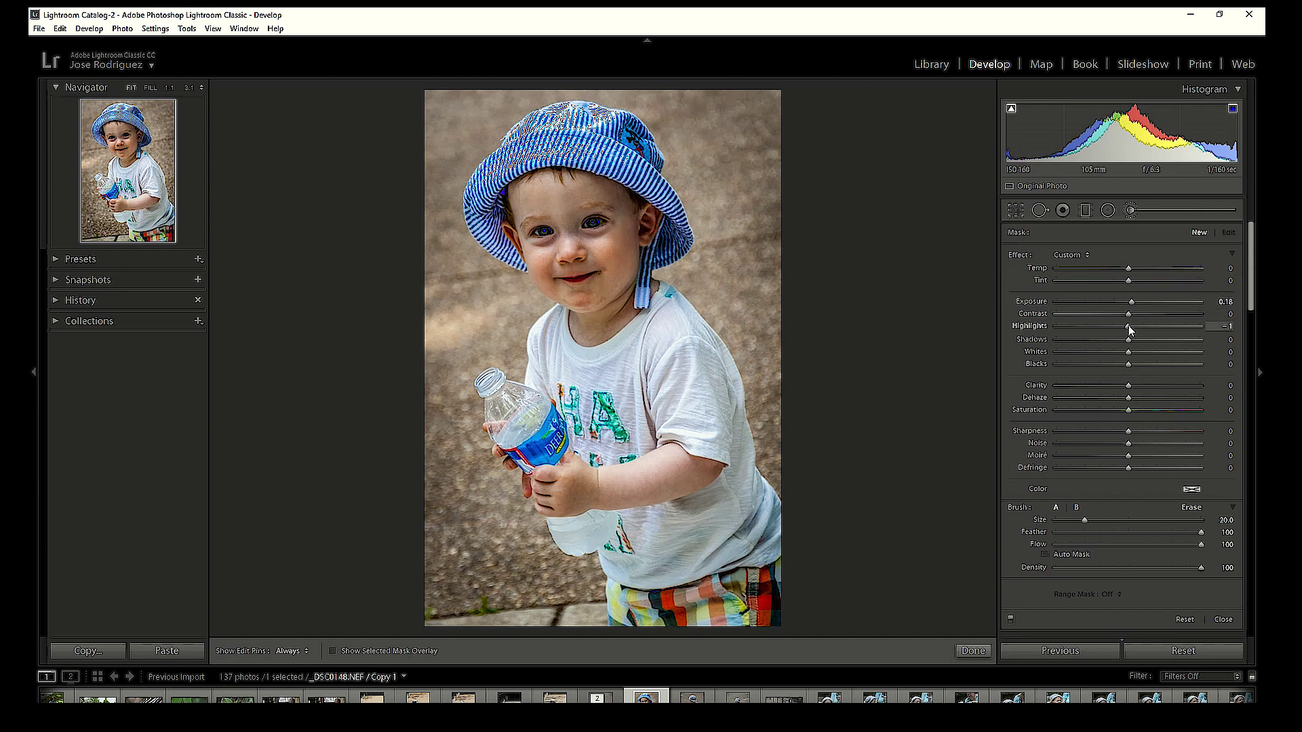
pyautogui.doubleClick(1127, 326)
# Hide the edit pins and brush the brightening adjustment over the child's forehead.
pyautogui.press('h')
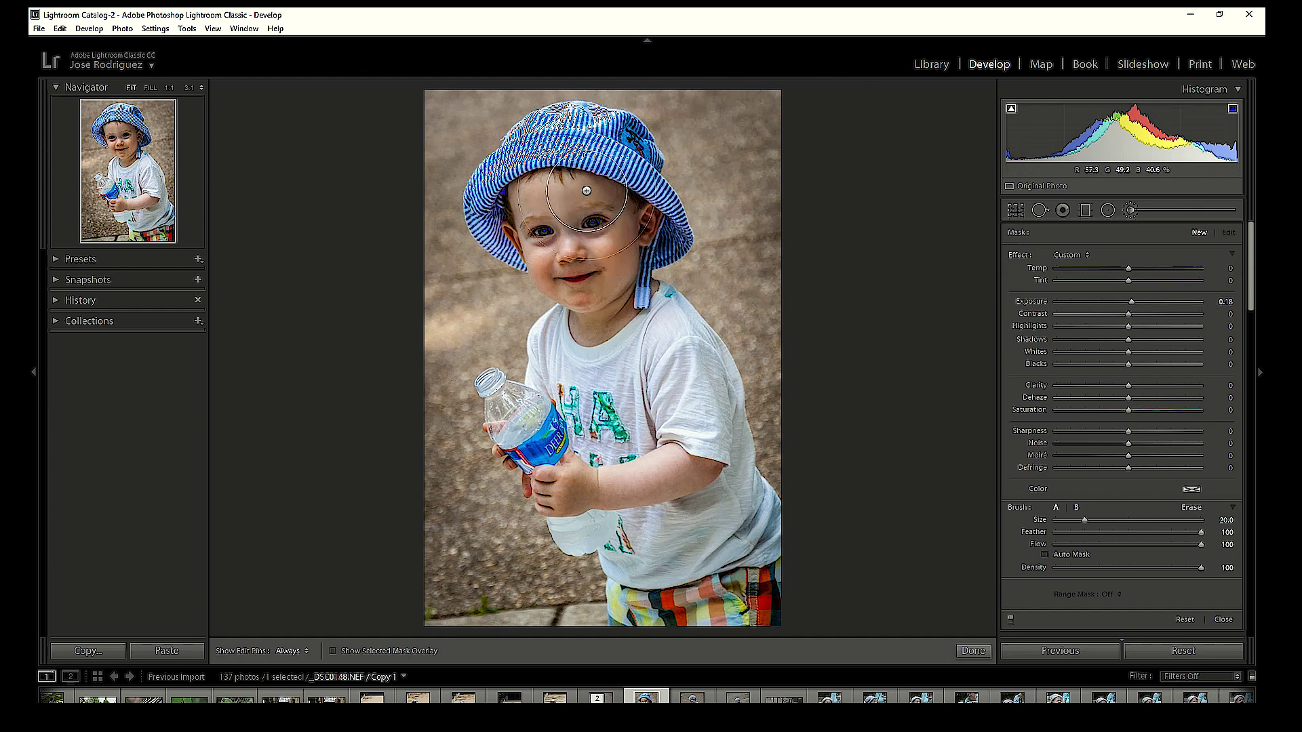
pyautogui.press('h')
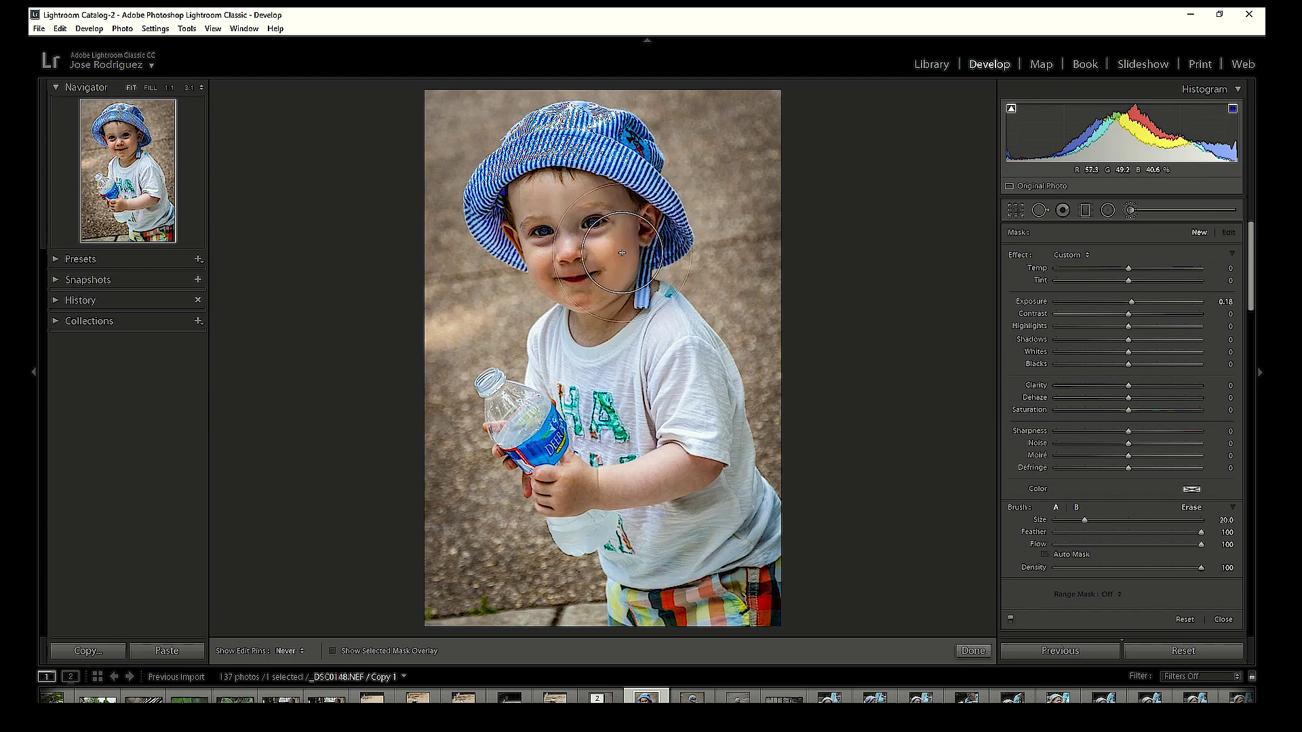
pyautogui.click(618, 199)
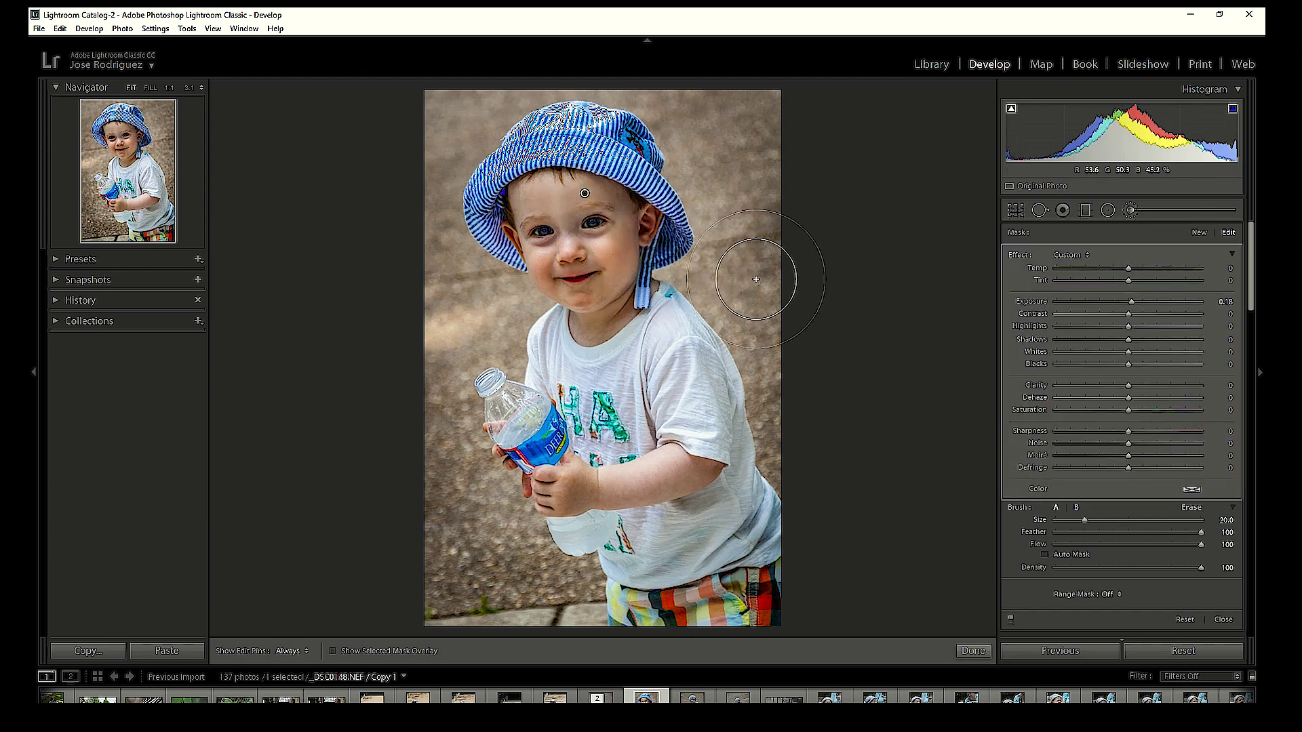
# Create a new brush mask with size 9 and paint it on the temple between the eye and the ear.
pyautogui.click(1129, 210)
pyautogui.click(1130, 210)
pyautogui.scroll(-4, 678, 203)
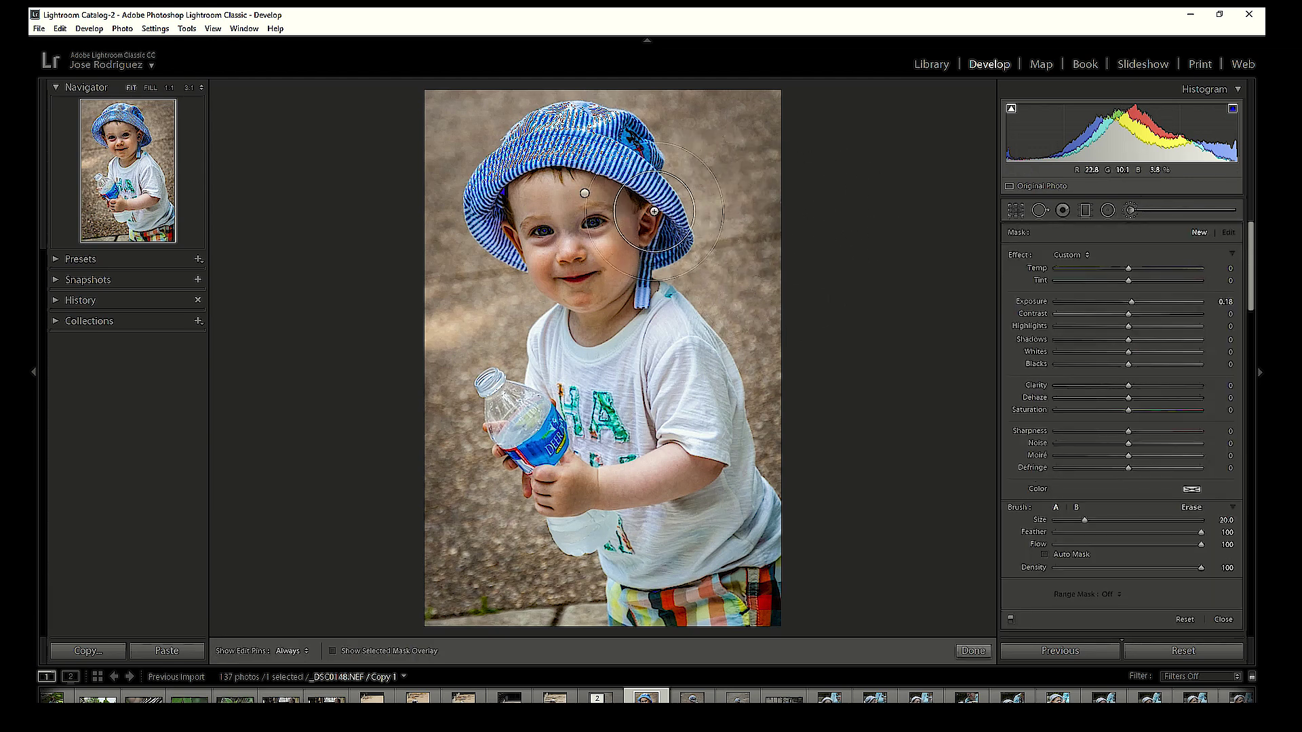
pyautogui.scroll(-6, 633, 210)
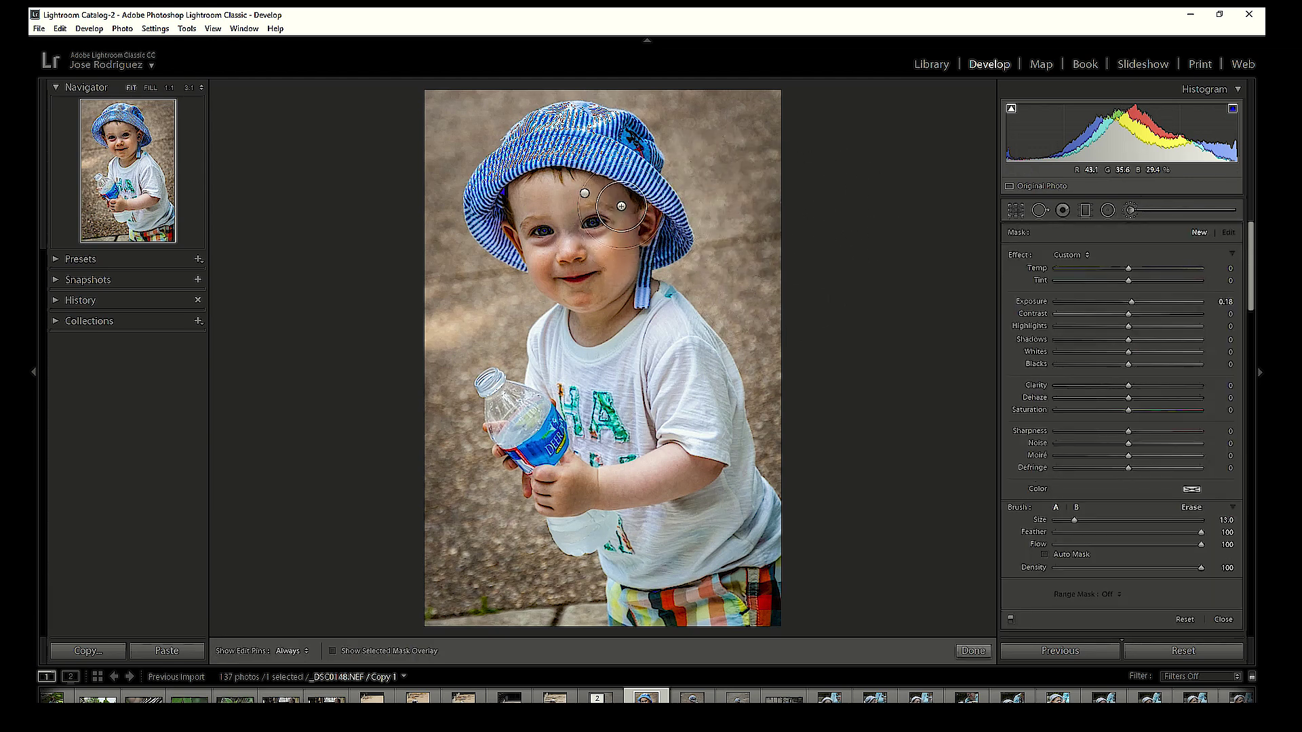
pyautogui.press('h')
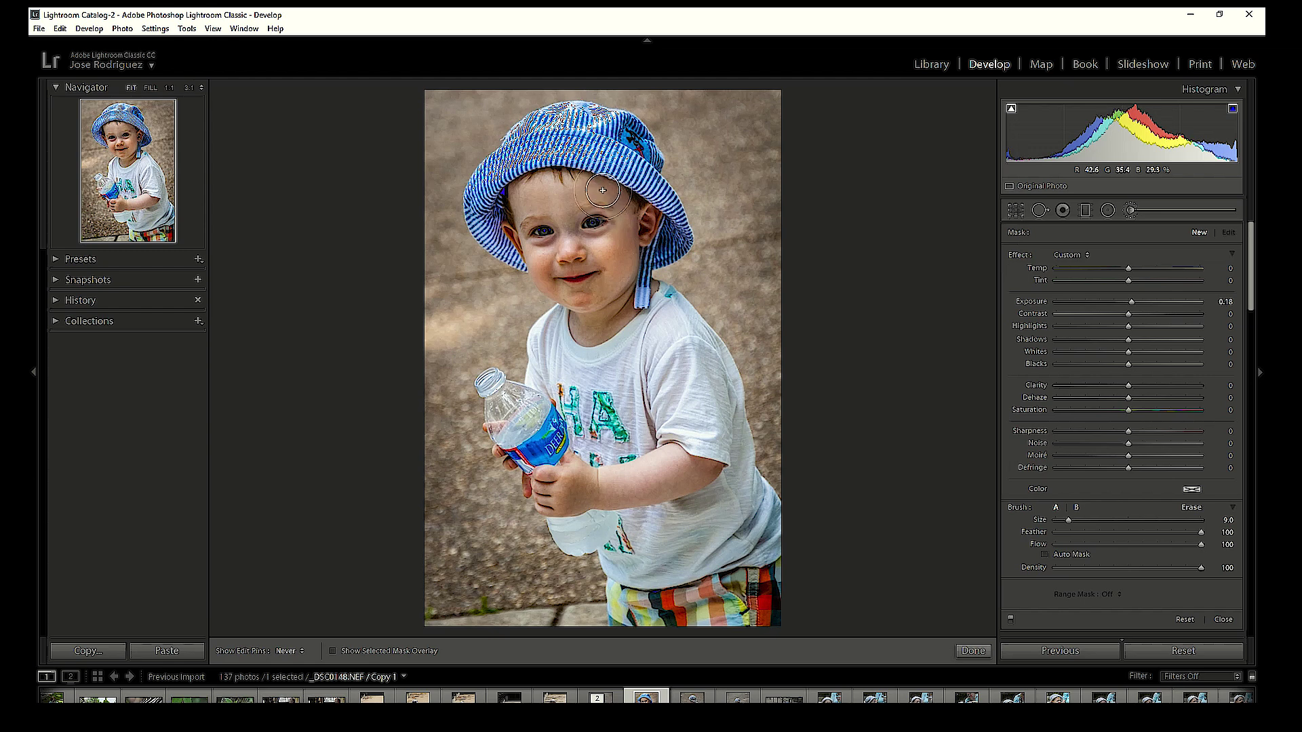
pyautogui.click(626, 211)
pyautogui.press('h')
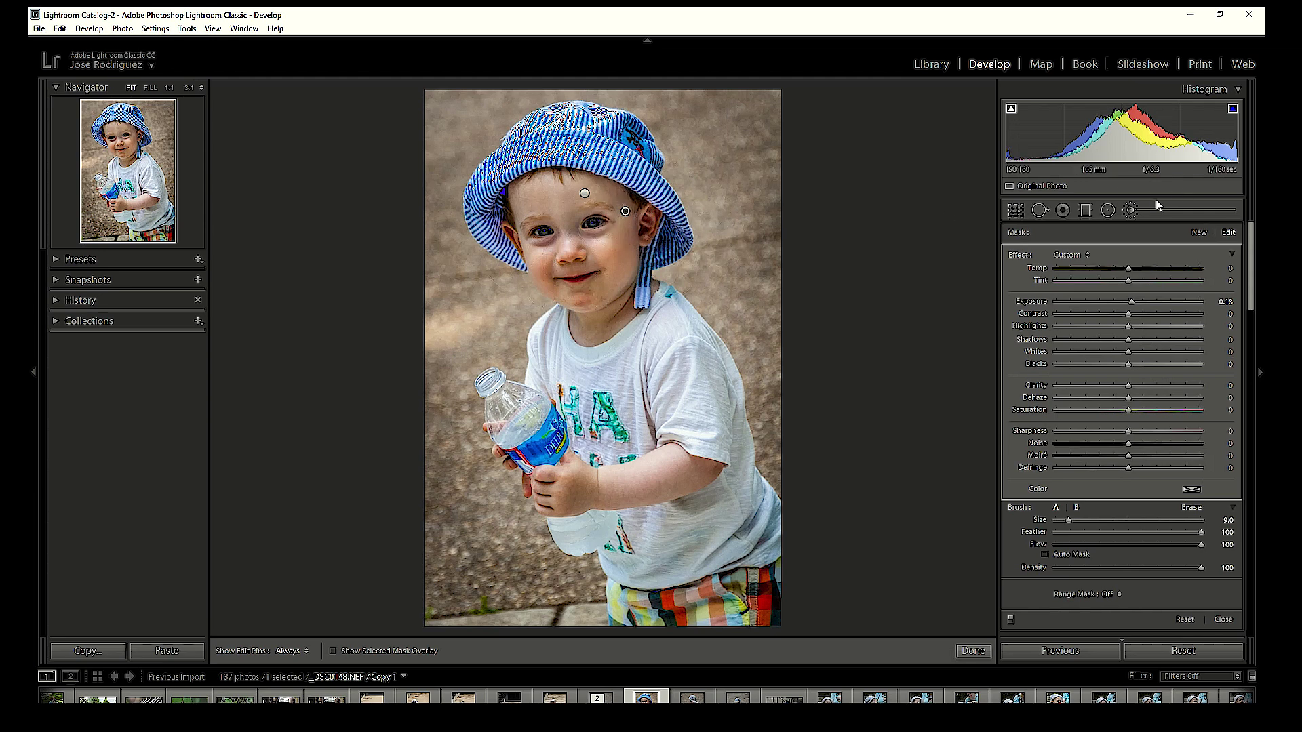
pyautogui.click(1131, 210)
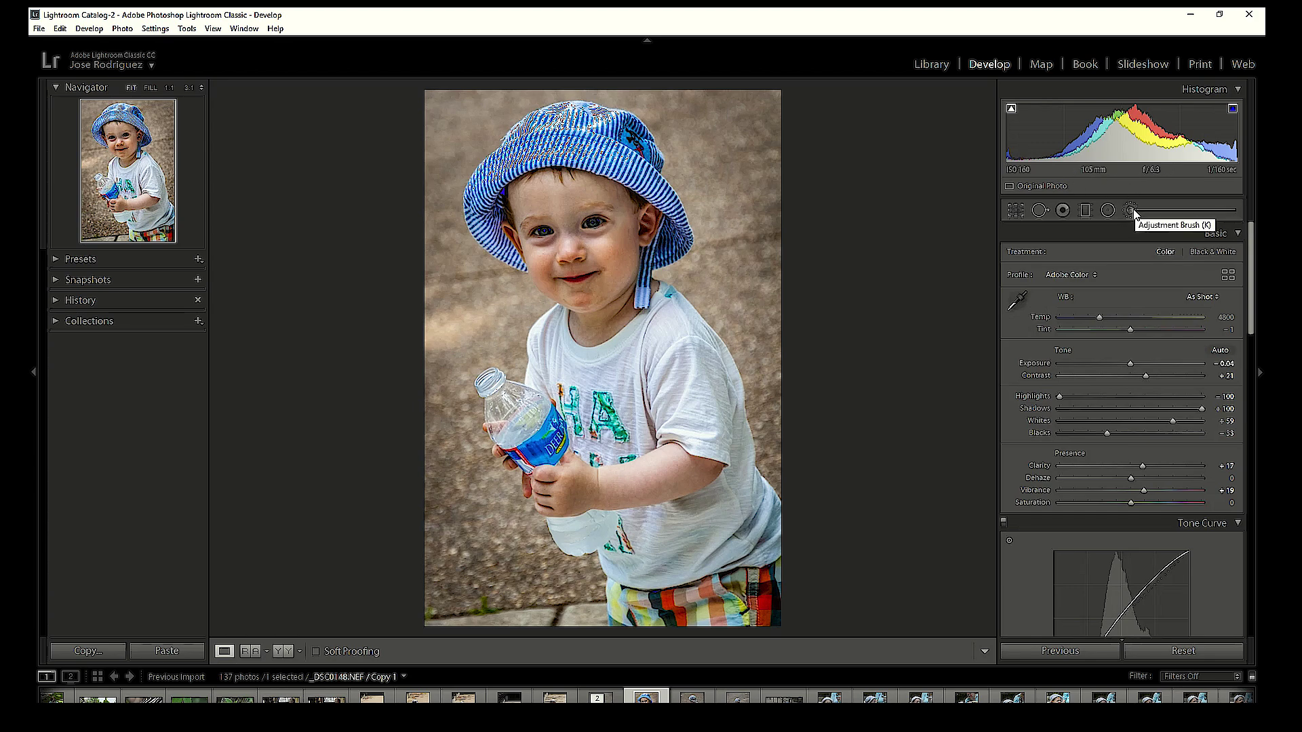
# Paint a new Adjustment Brush mask over the iris of the eye nearer the visible hat strap and set its Exposure to 0.46.
pyautogui.click(590, 222)
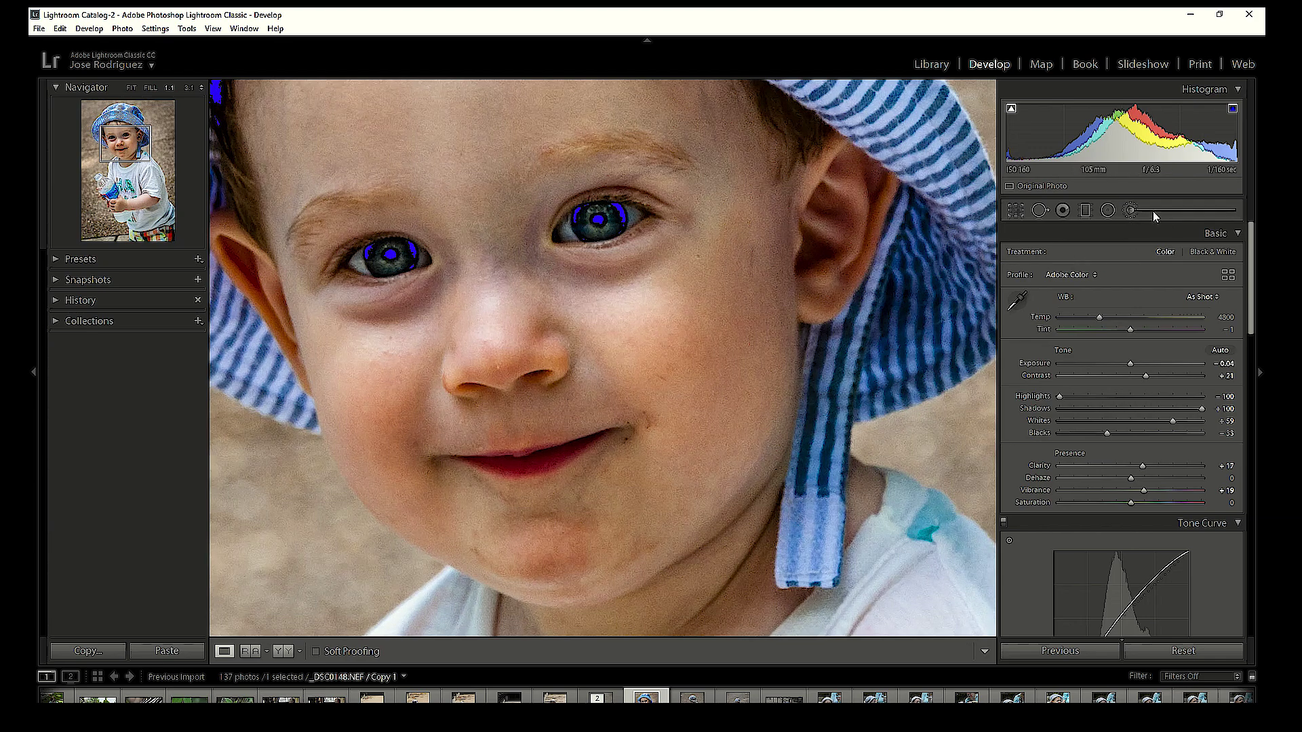
pyautogui.click(1131, 211)
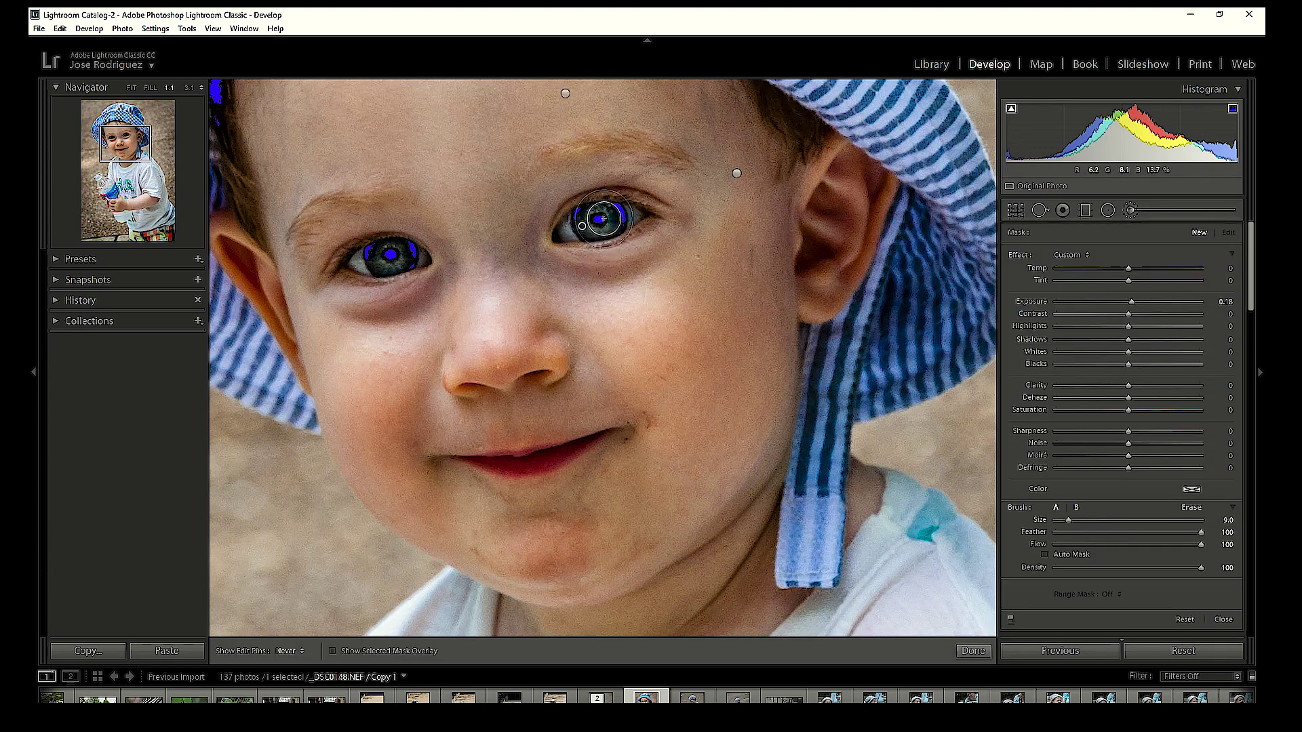
pyautogui.moveTo(597, 218)
pyautogui.mouseDown()
pyautogui.moveTo(624, 212)
pyautogui.moveTo(583, 217)
pyautogui.moveTo(621, 213)
pyautogui.mouseUp()
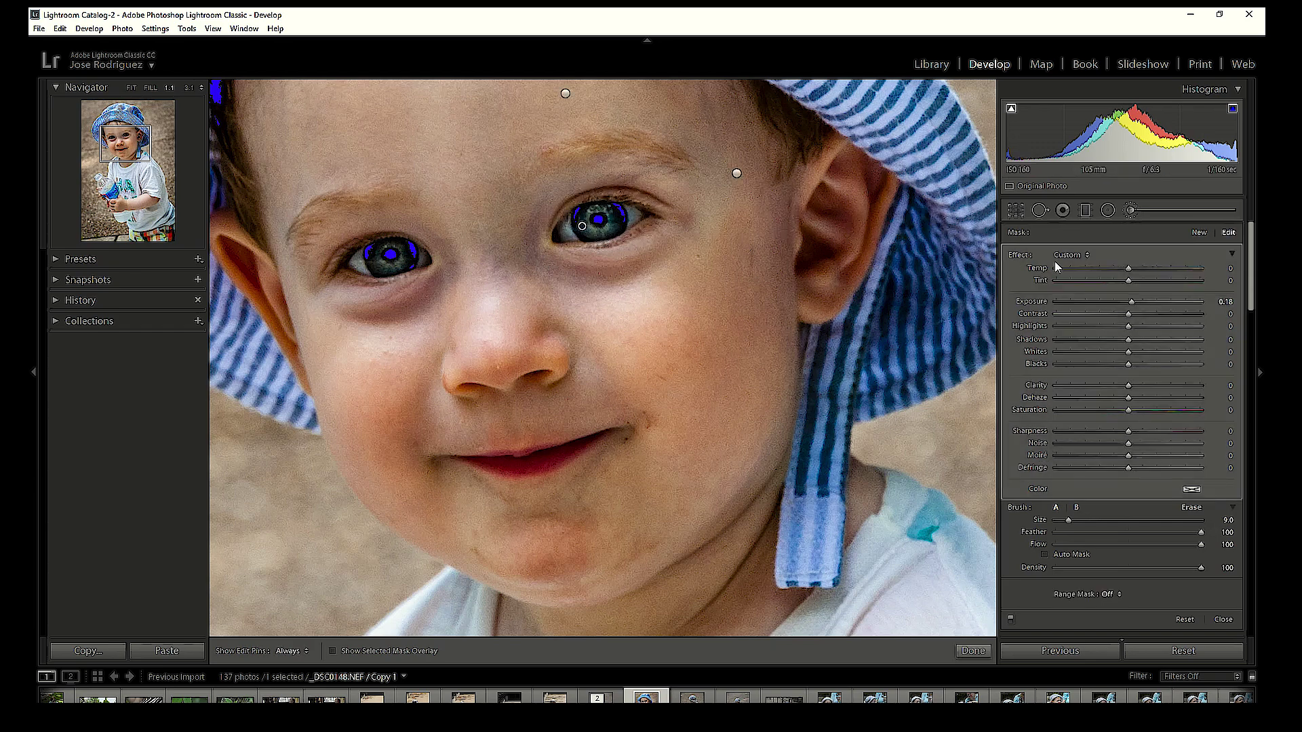
pyautogui.moveTo(1131, 302); pyautogui.dragTo(1140, 306)
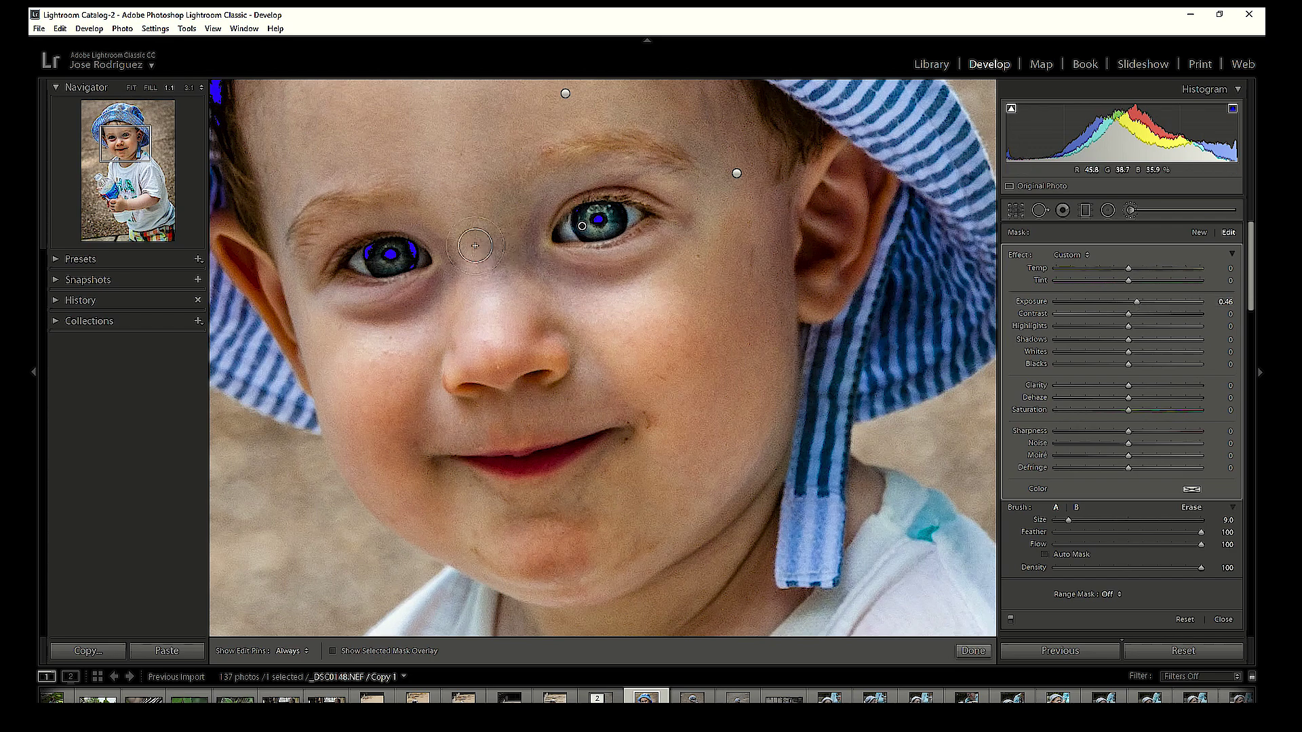
pyautogui.press('k')
pyautogui.click(508, 324)
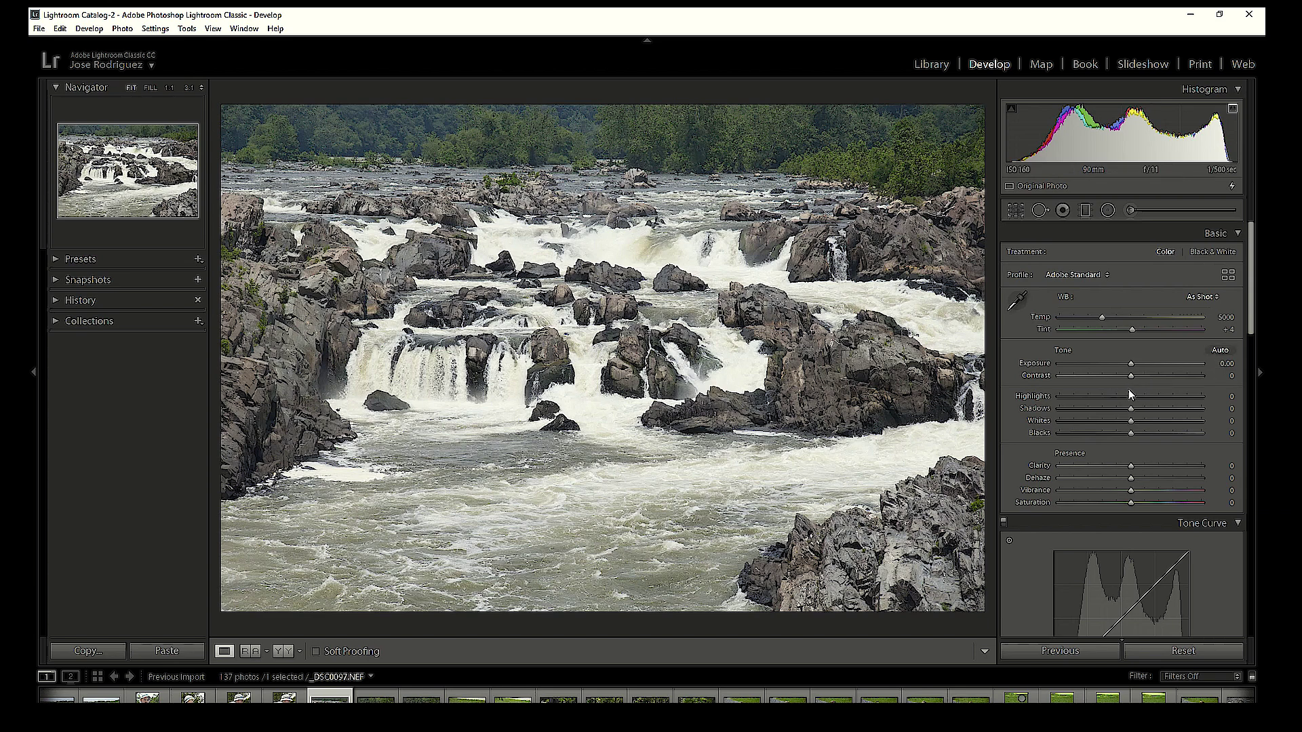
# Set Highlights to -100, Shadows to +100, Whites to +48 and Blacks to -58 on the river waterfall photo.
pyautogui.moveTo(1131, 397); pyautogui.dragTo(1205, 408)
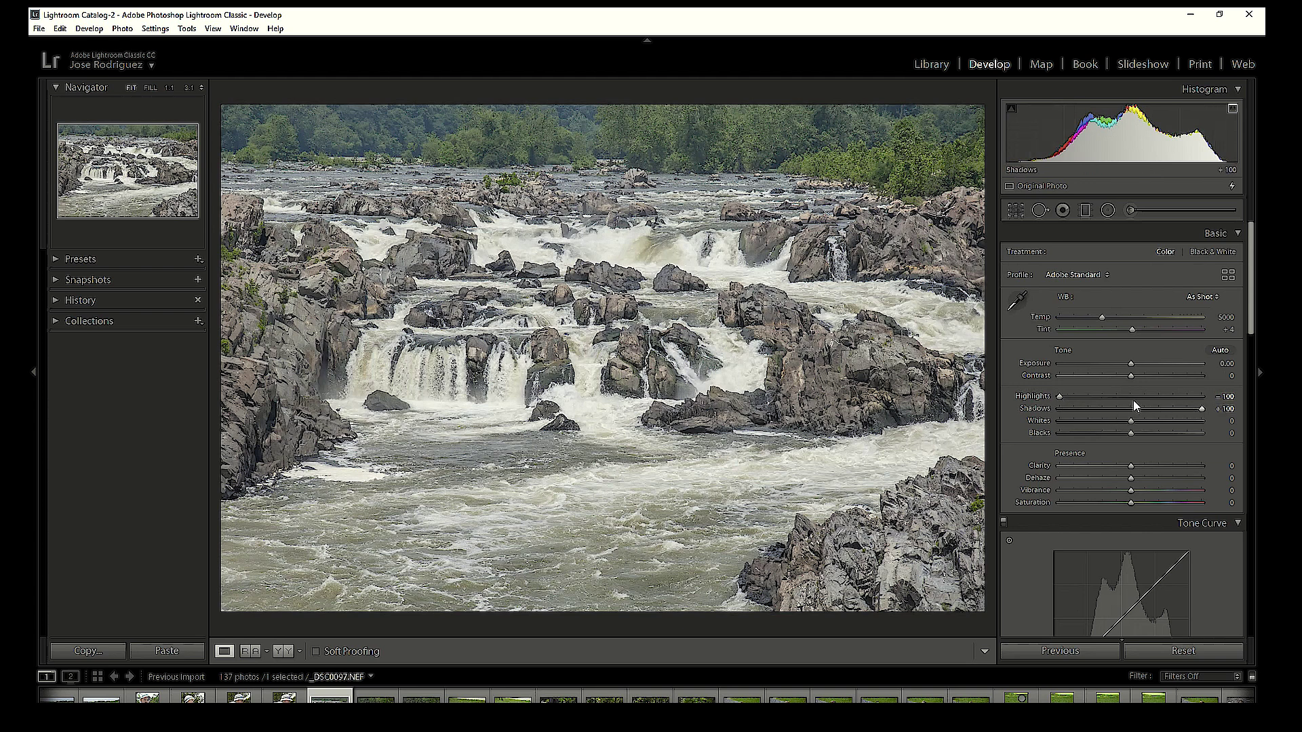
pyautogui.press('alt')
pyautogui.moveTo(1131, 421); pyautogui.dragTo(1089, 433)
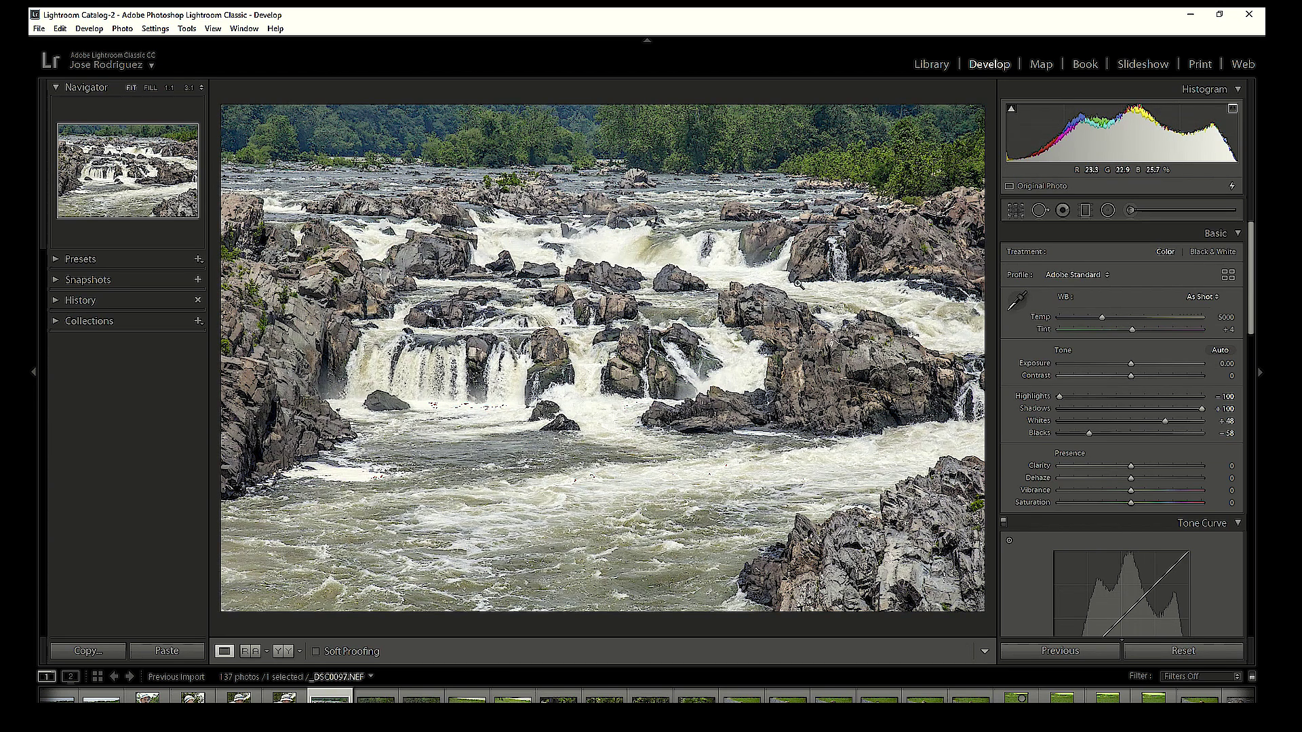
# Reduce the waterfall photo's Whites to +41 to remove highlight clipping, and lower its Shadows to +36.
pyautogui.click(611, 368)
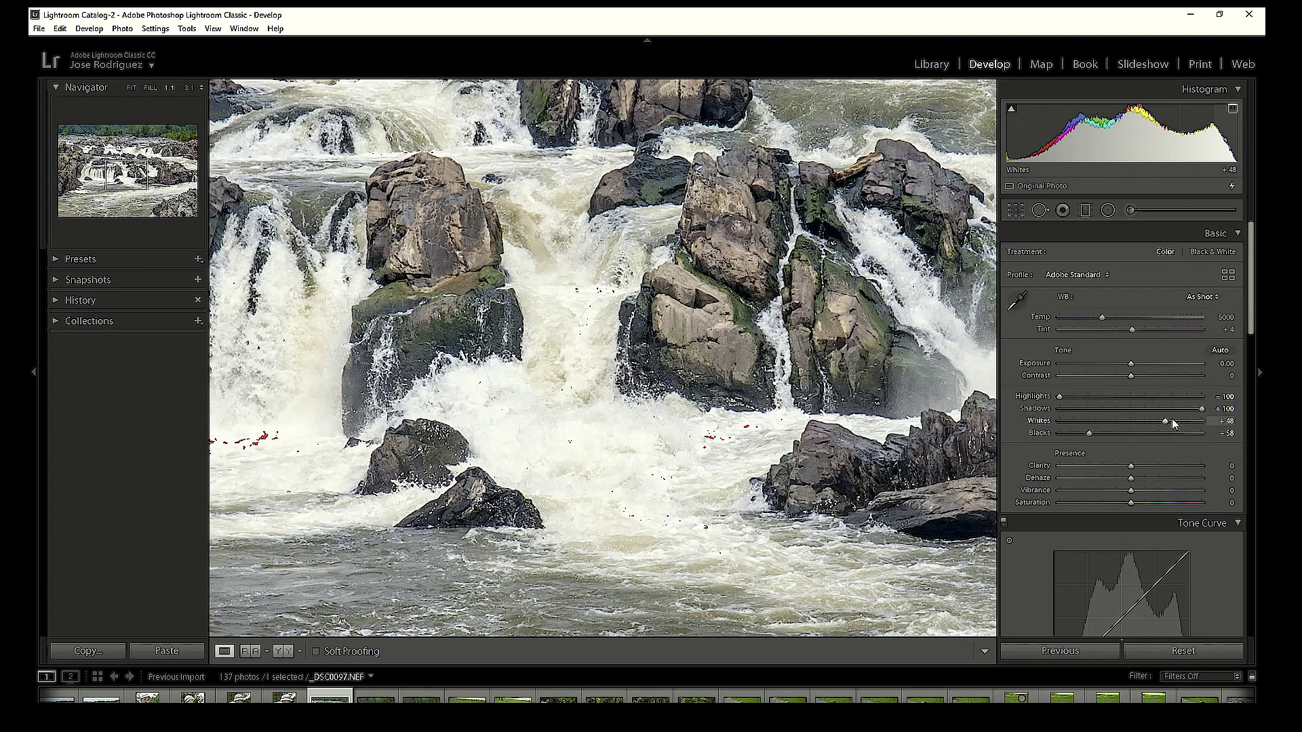
pyautogui.moveTo(1165, 420); pyautogui.dragTo(1158, 422)
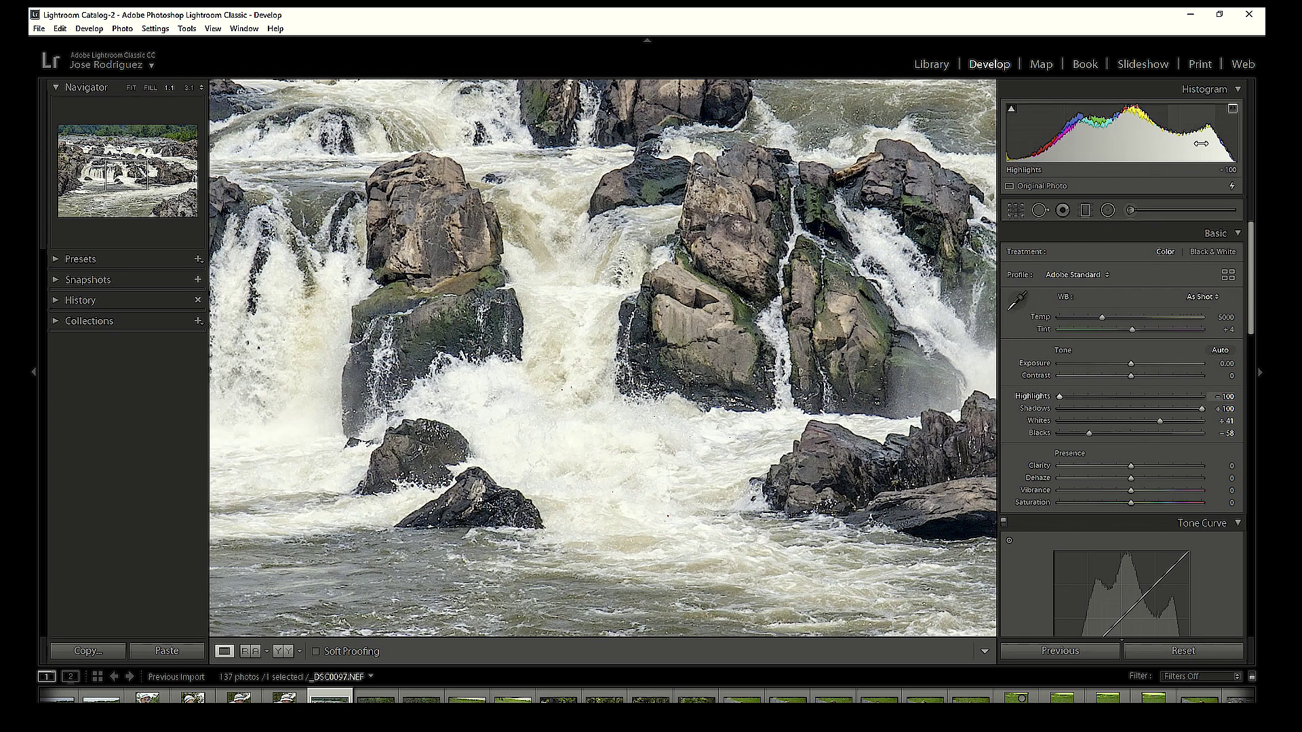
pyautogui.moveTo(1065, 155); pyautogui.dragTo(1045, 154)
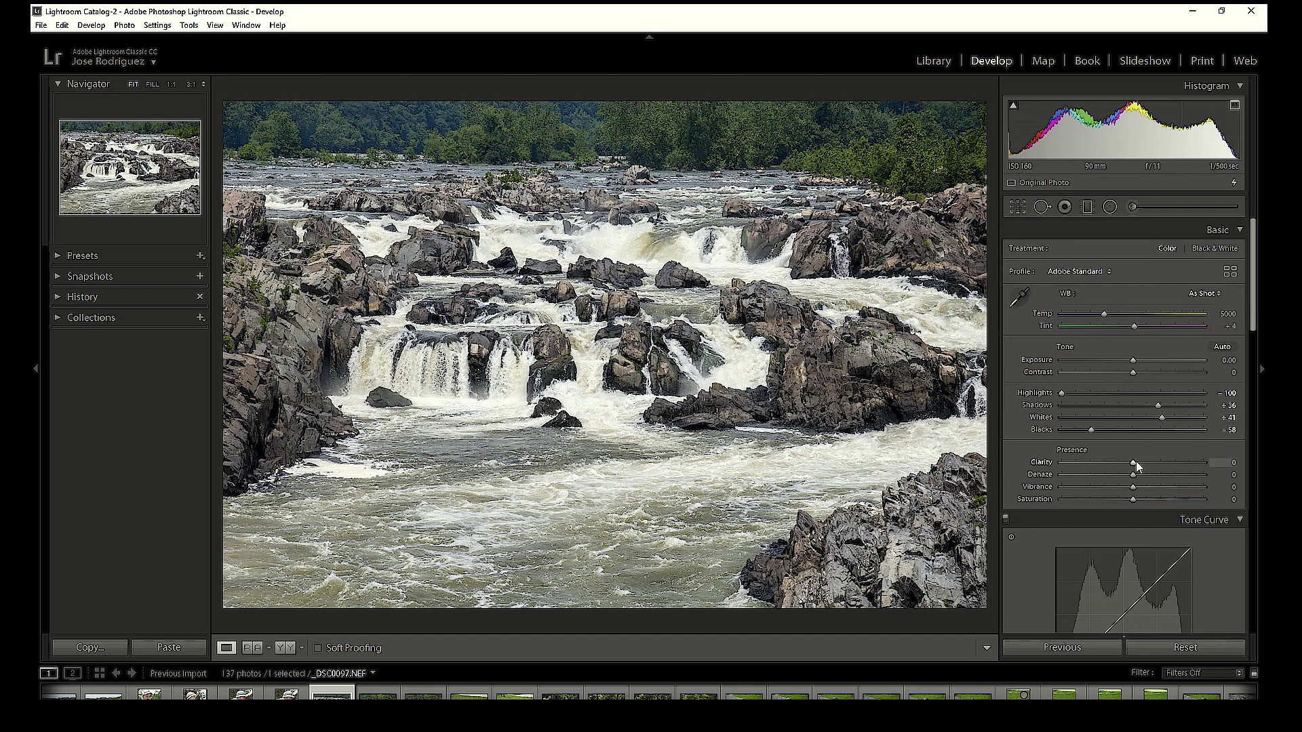
# Compare Clarity at +100 and -100 on the enlarged waterfall, and settle on +57.
pyautogui.moveTo(1137, 461); pyautogui.dragTo(1225, 464)
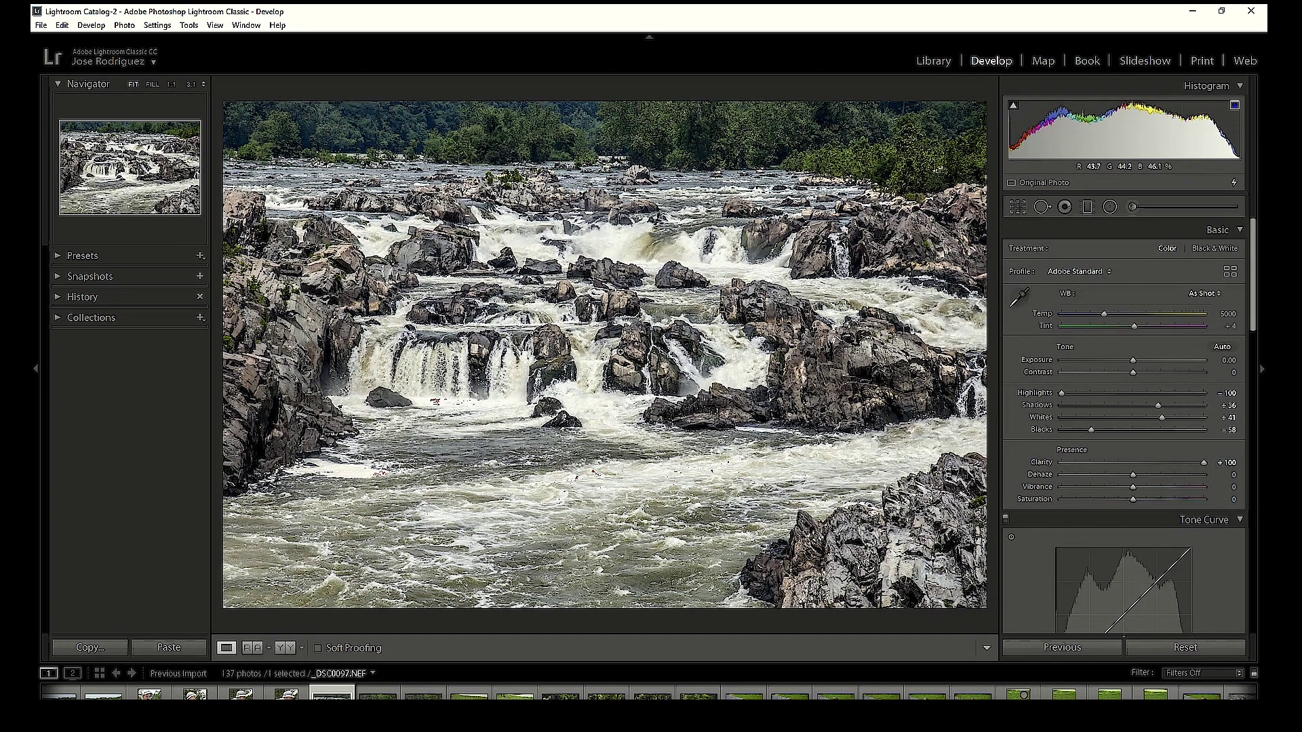
pyautogui.press('z')
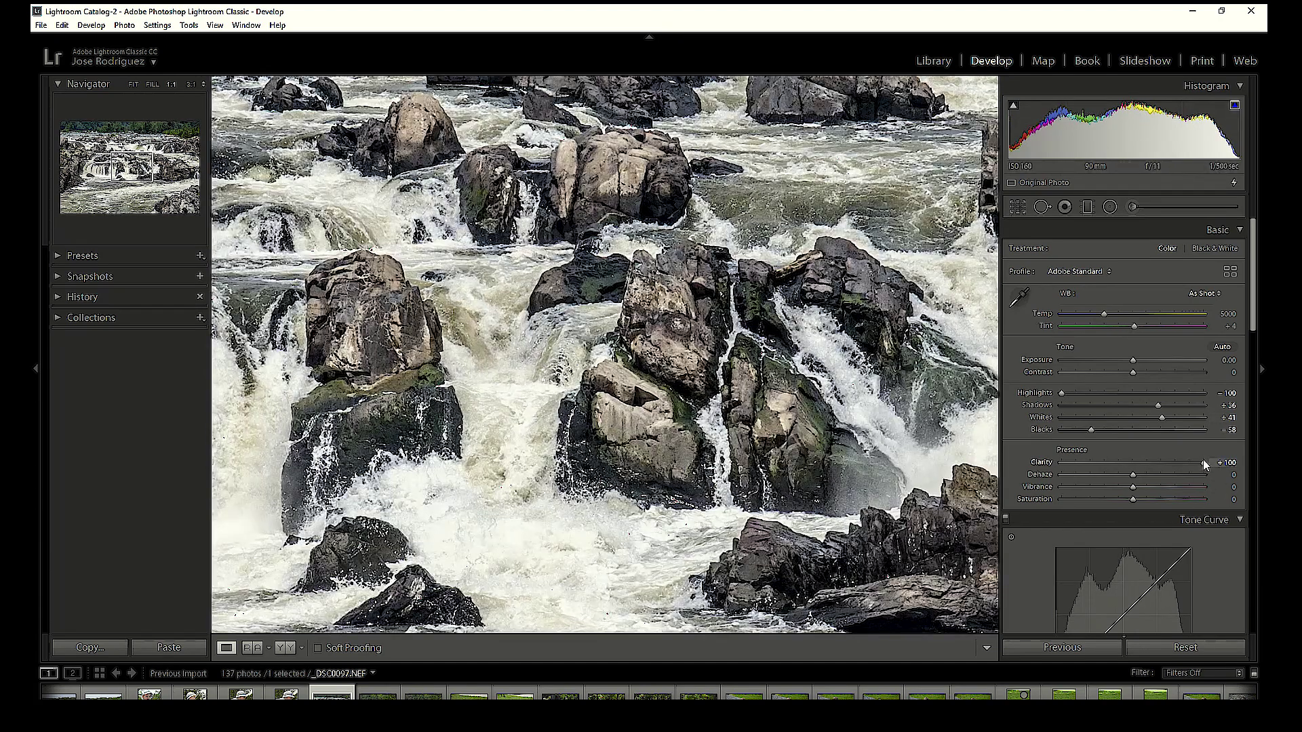
pyautogui.moveTo(1188, 458); pyautogui.dragTo(1040, 470)
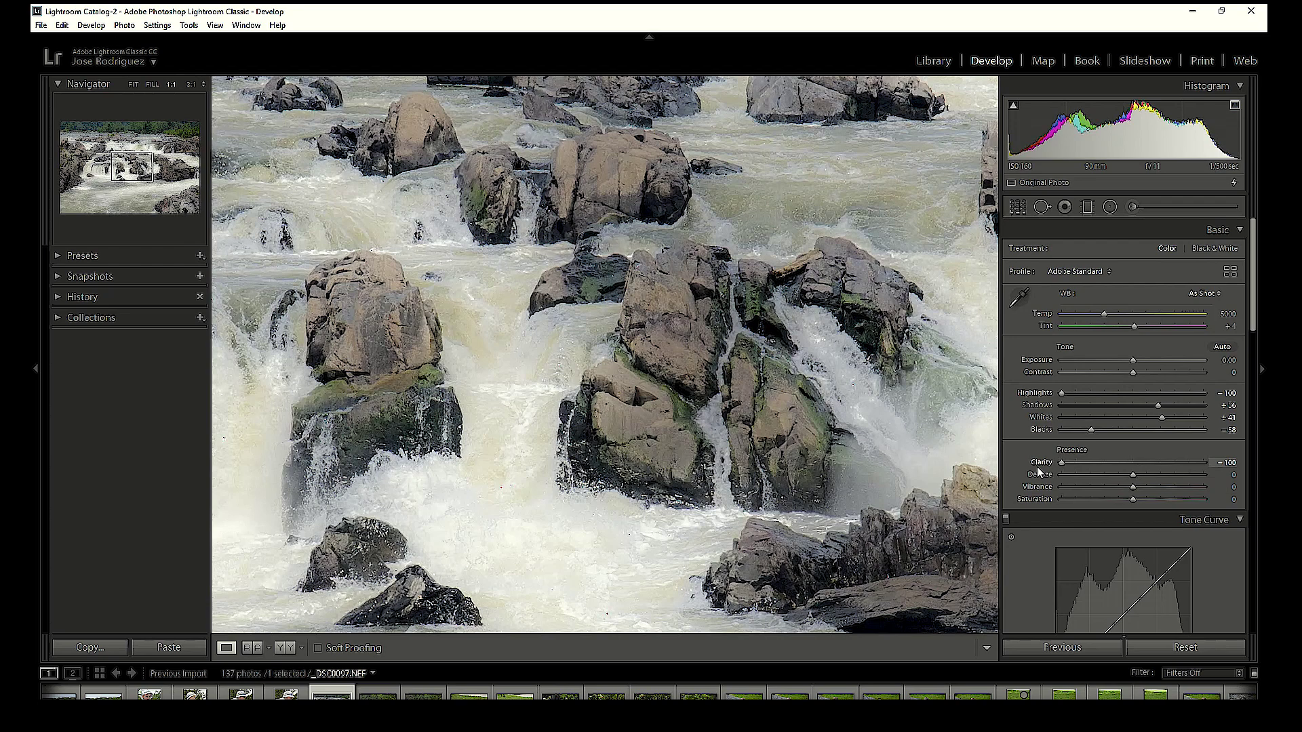
pyautogui.moveTo(1049, 469); pyautogui.dragTo(1174, 465)
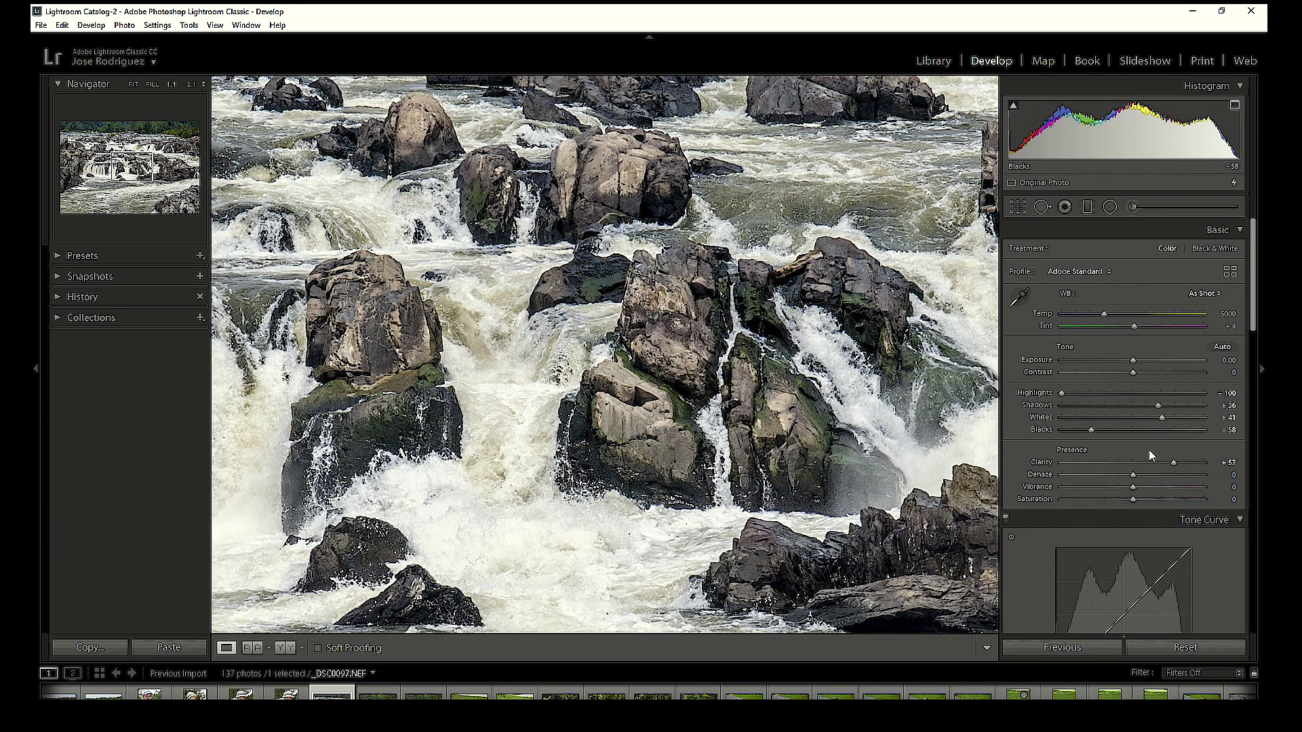
# Set Clarity to +70, Dehaze to +10 and Vibrance to +58 on the waterfall photo.
pyautogui.moveTo(1175, 460); pyautogui.dragTo(1138, 475)
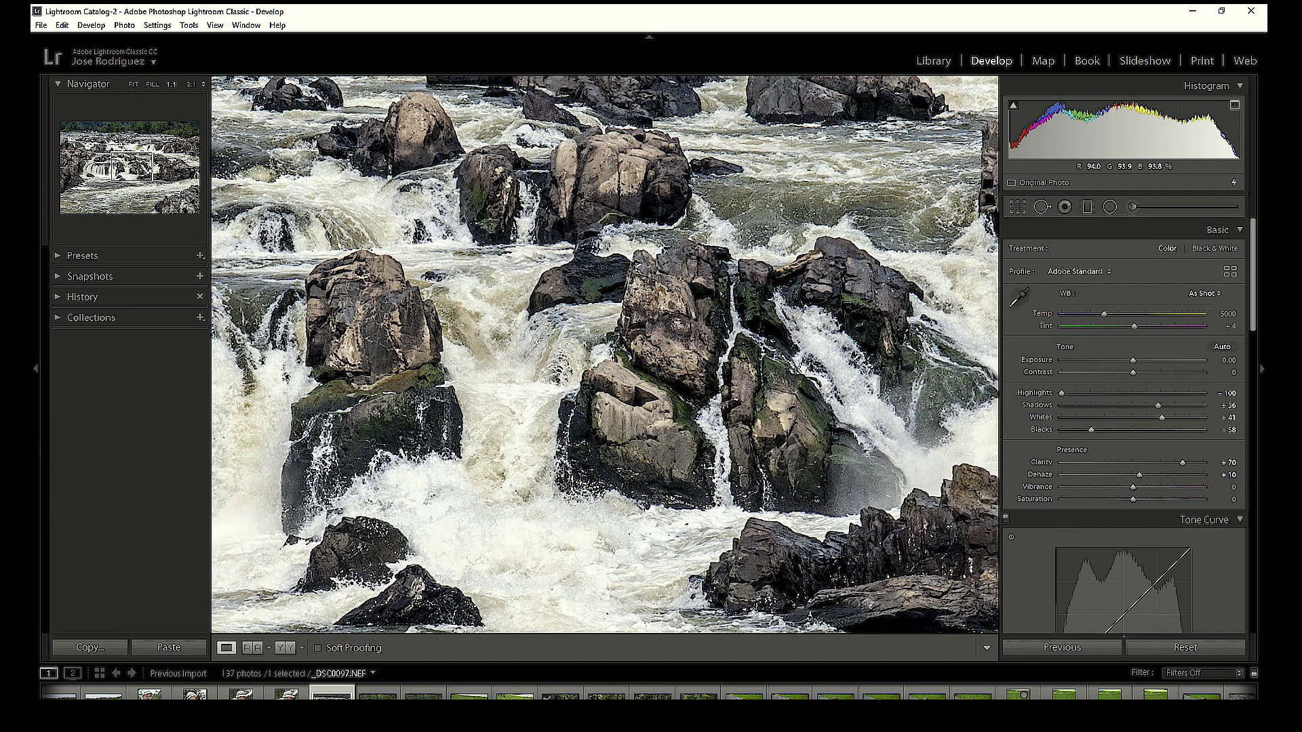
pyautogui.press('z')
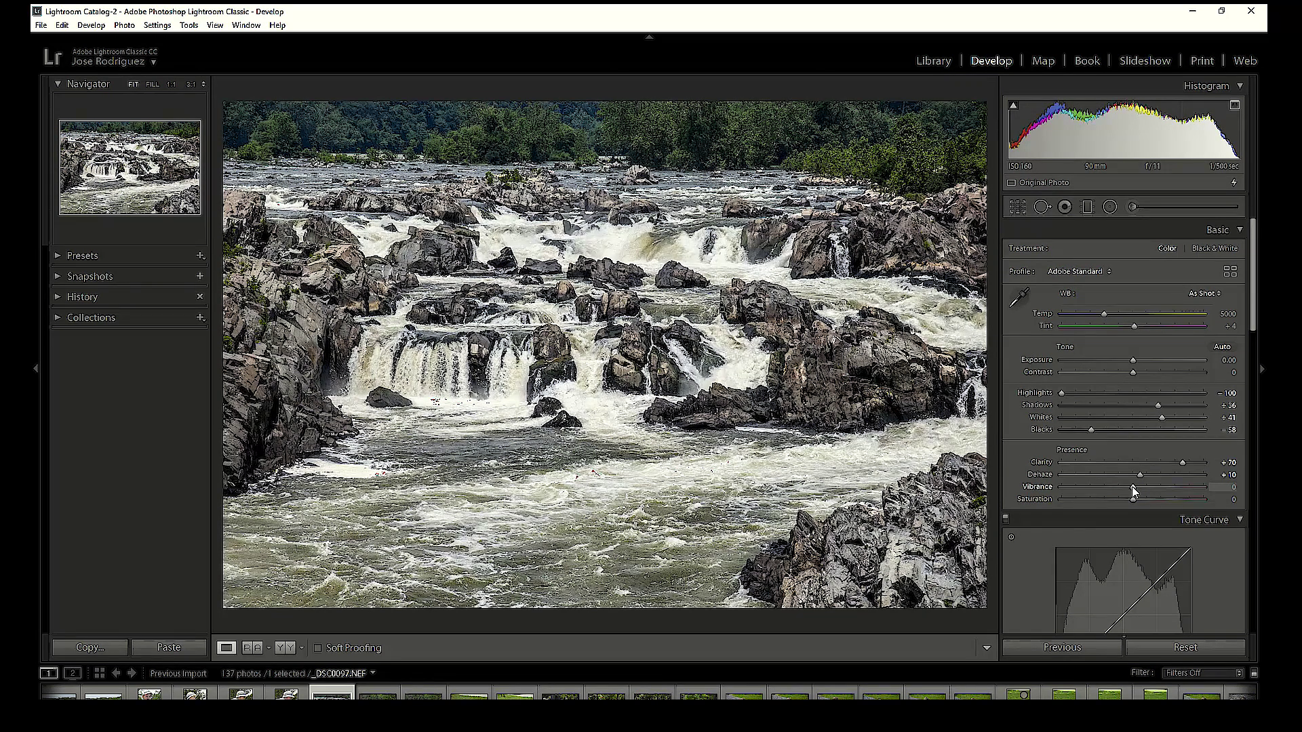
pyautogui.moveTo(1133, 485); pyautogui.dragTo(1182, 489)
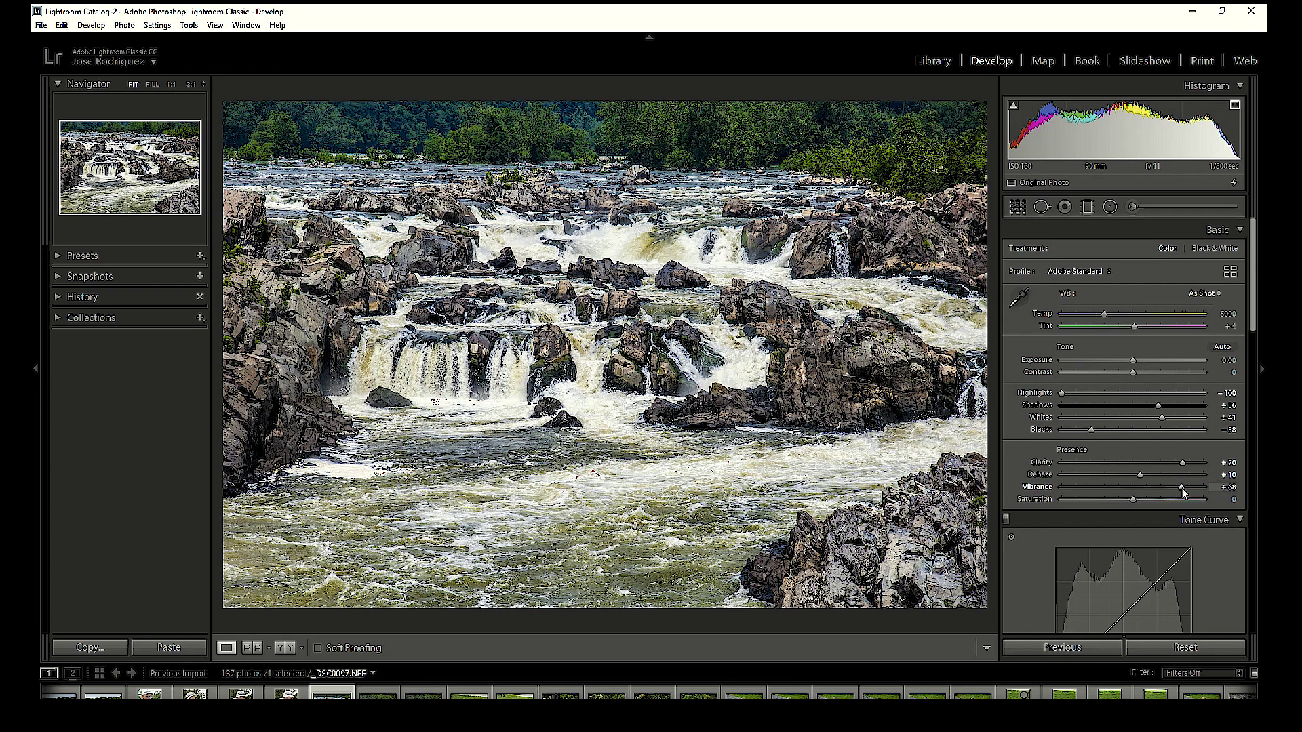
pyautogui.moveTo(1181, 489); pyautogui.dragTo(1174, 487)
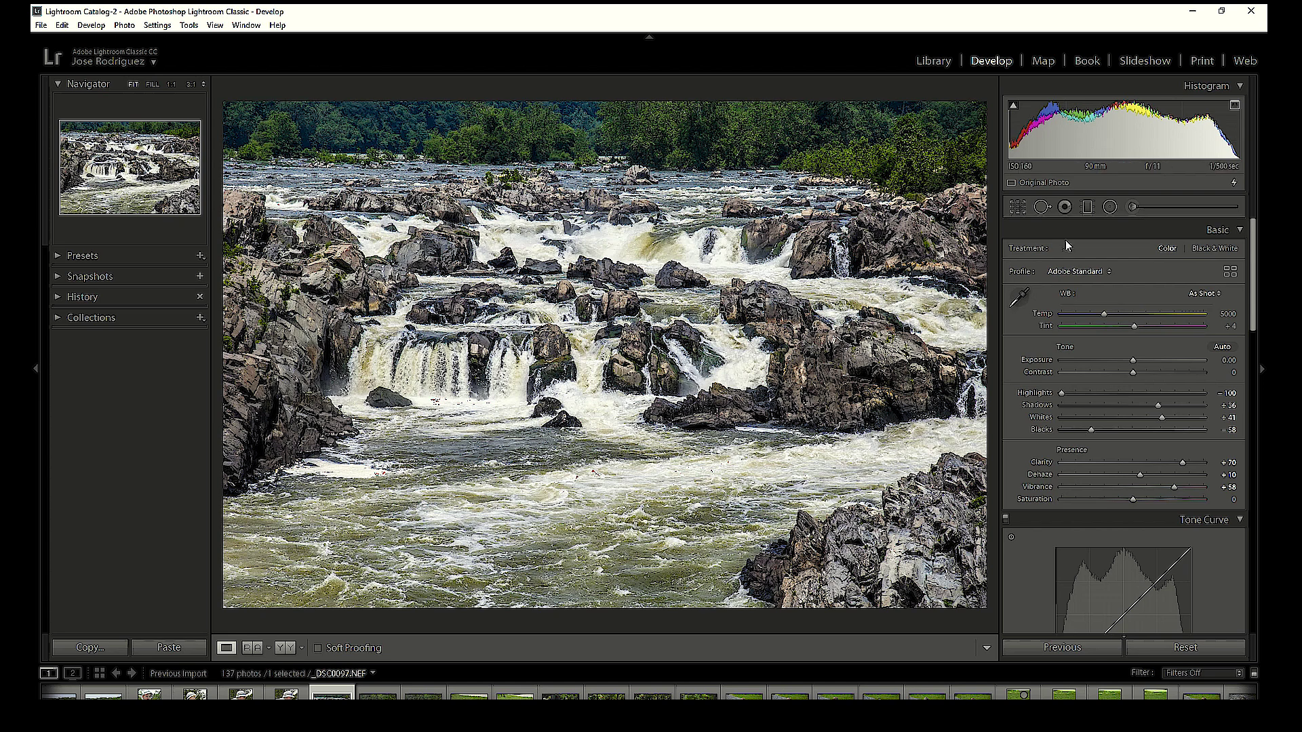
# Preview the sharpening mask on the waterfall photo, set Masking to 94 and raise the sharpening Amount to 150.
pyautogui.moveTo(1253, 254); pyautogui.dragTo(1259, 433)
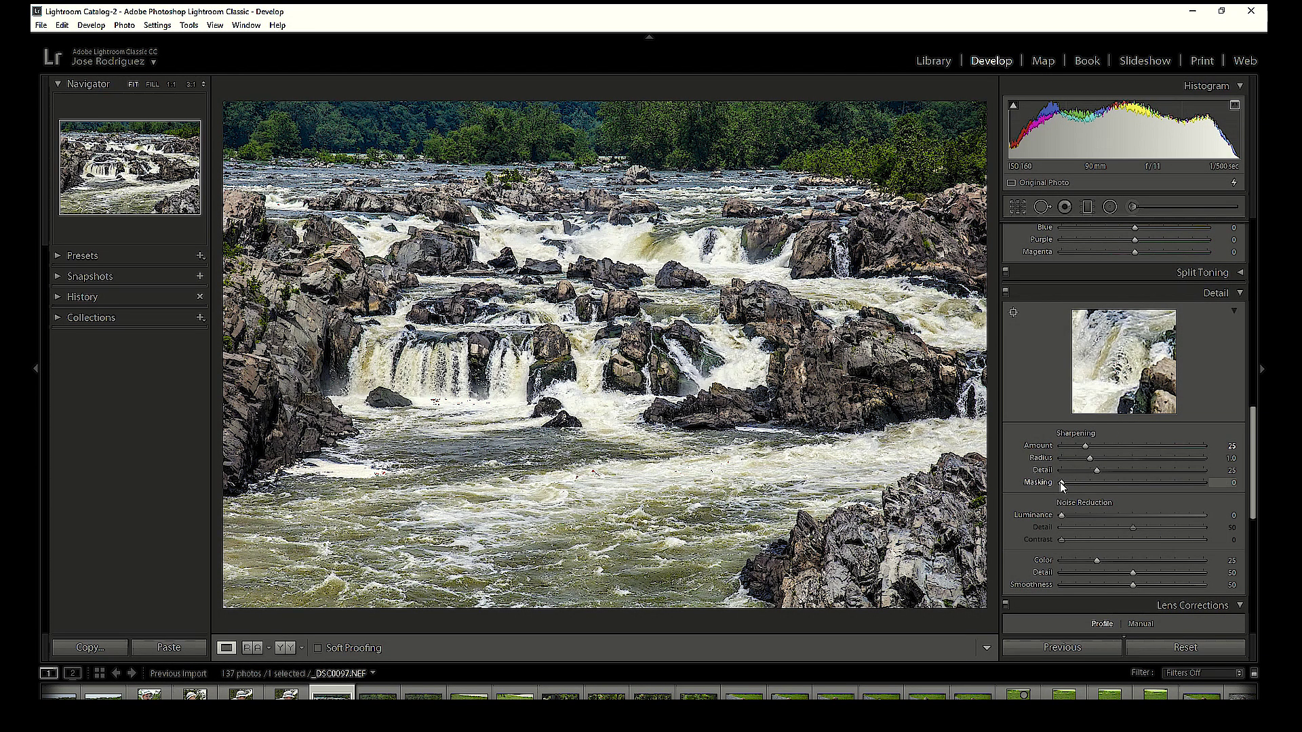
pyautogui.moveTo(1062, 483); pyautogui.dragTo(1223, 482)
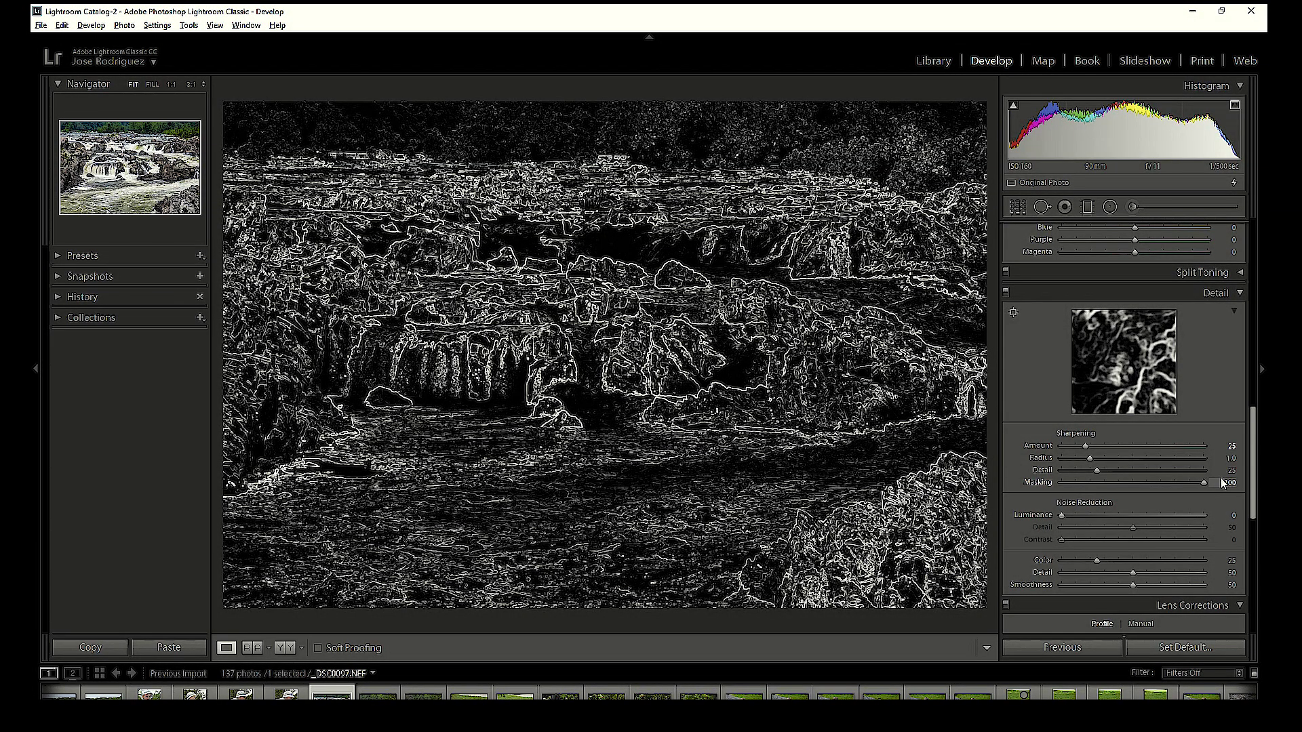
pyautogui.moveTo(1206, 486); pyautogui.dragTo(1194, 482)
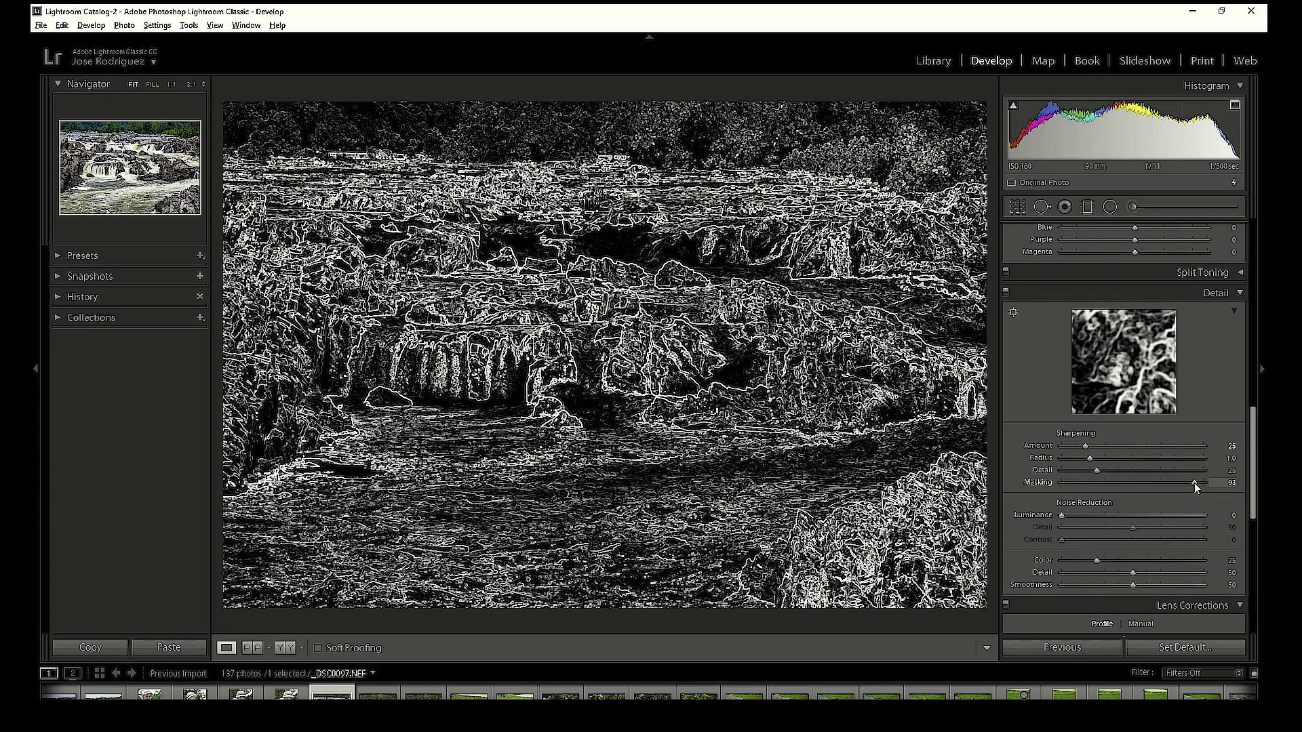
pyautogui.moveTo(1195, 486); pyautogui.dragTo(1196, 486)
pyautogui.moveTo(1195, 485); pyautogui.dragTo(1196, 486)
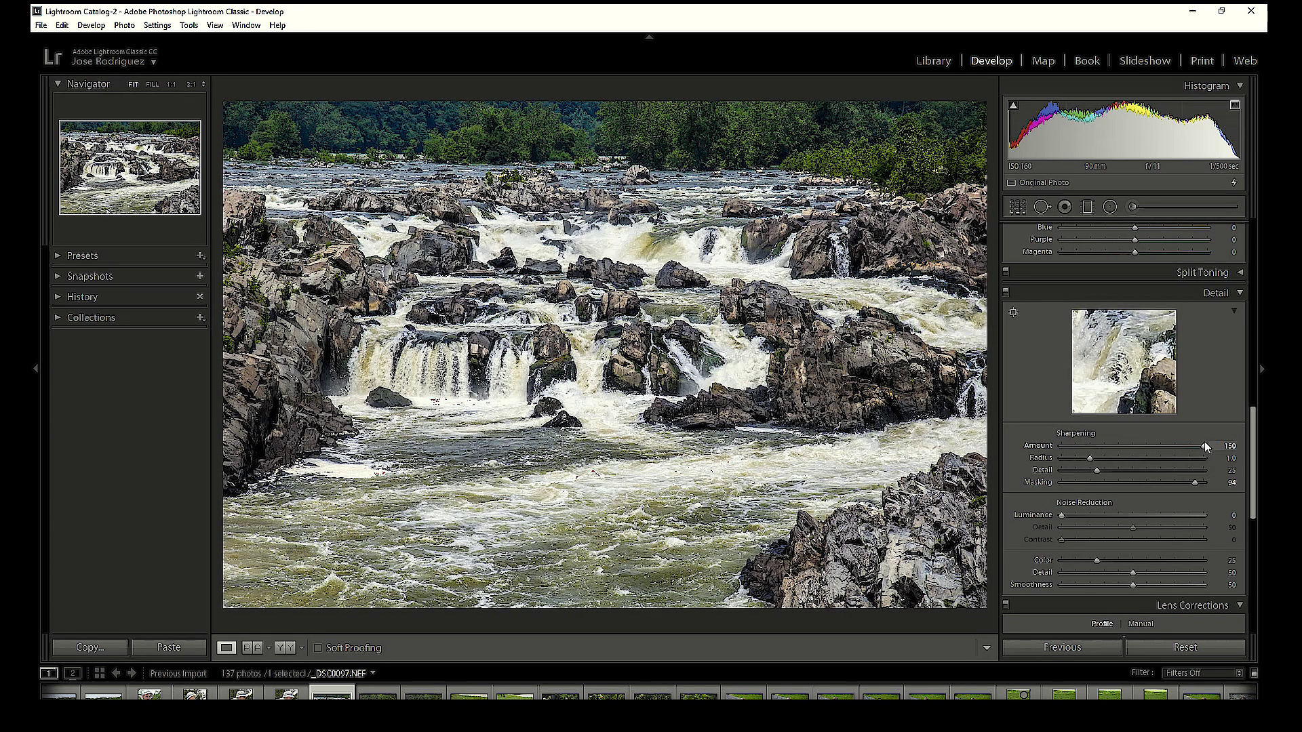
# Compare sharpening Amount at 0 and 150 on the enlarged waterfall, remove the Masking, and reduce Amount to 68.
pyautogui.press('z')
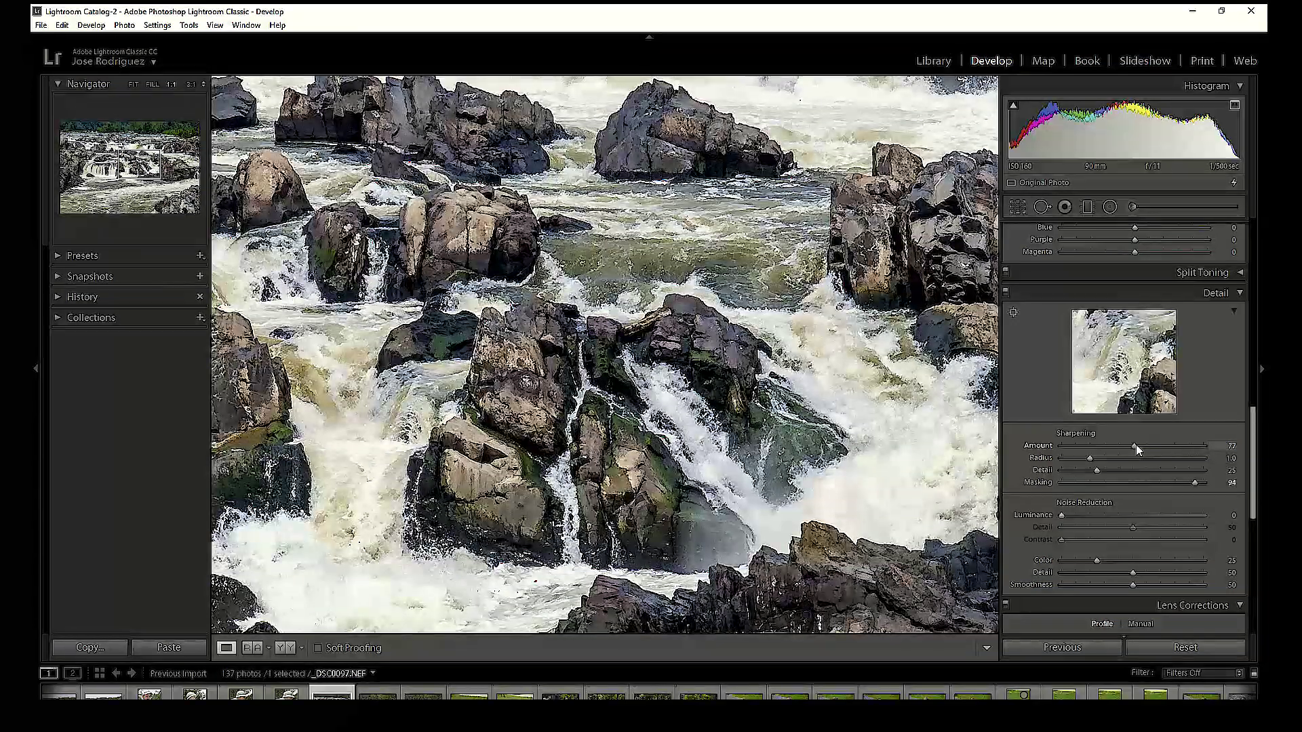
pyautogui.moveTo(1136, 445); pyautogui.dragTo(1039, 445)
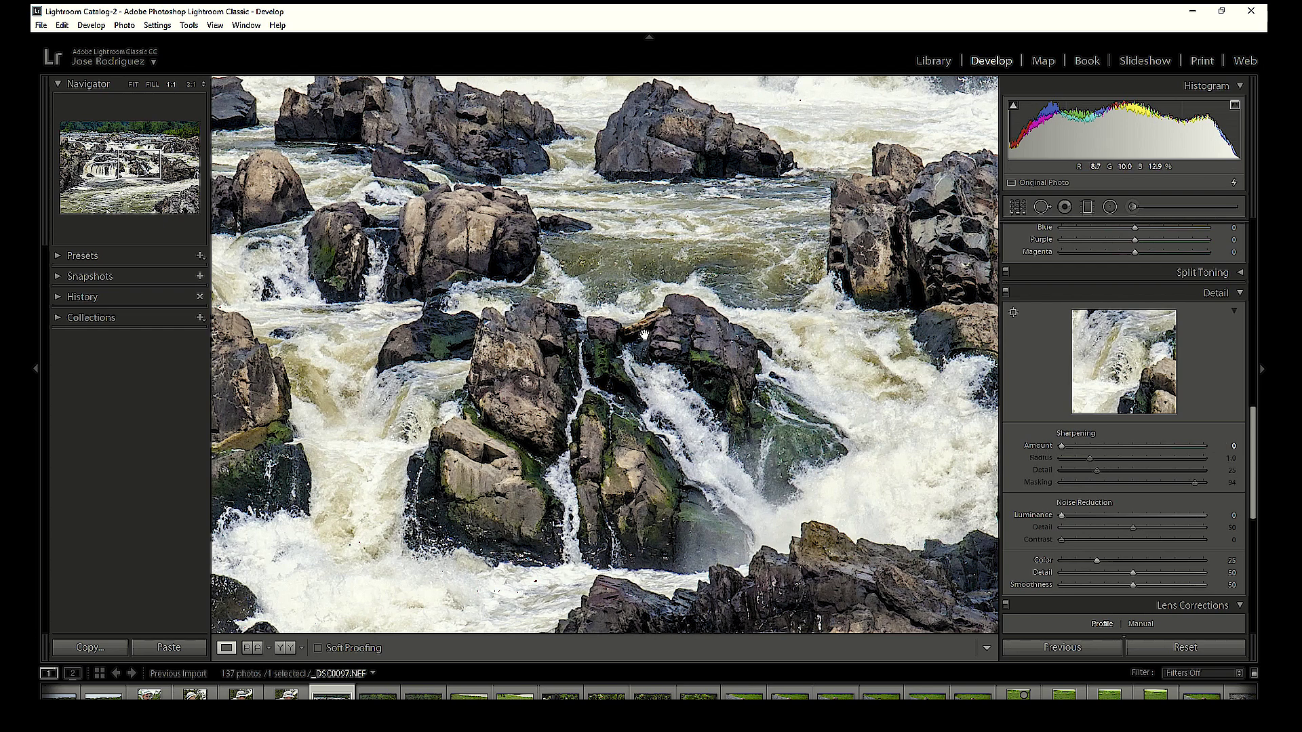
pyautogui.moveTo(1063, 447); pyautogui.dragTo(1223, 447)
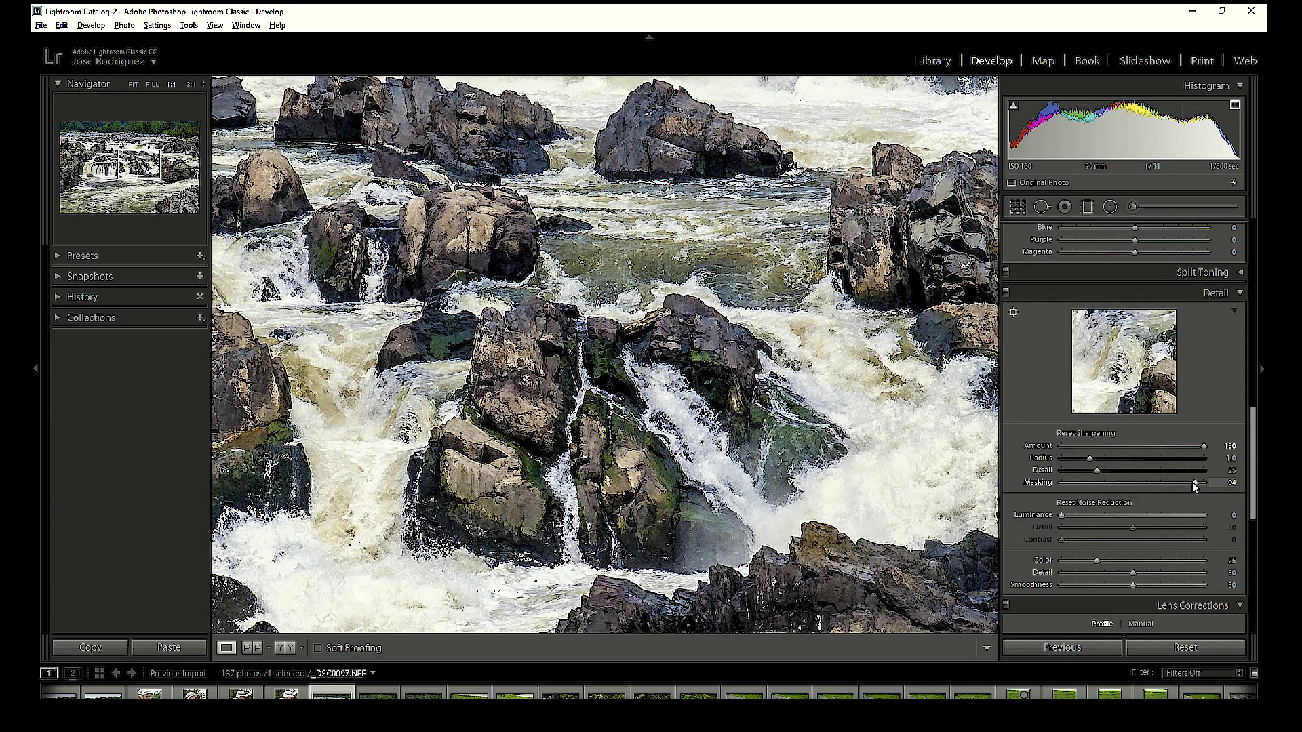
pyautogui.moveTo(1194, 484); pyautogui.dragTo(1056, 482)
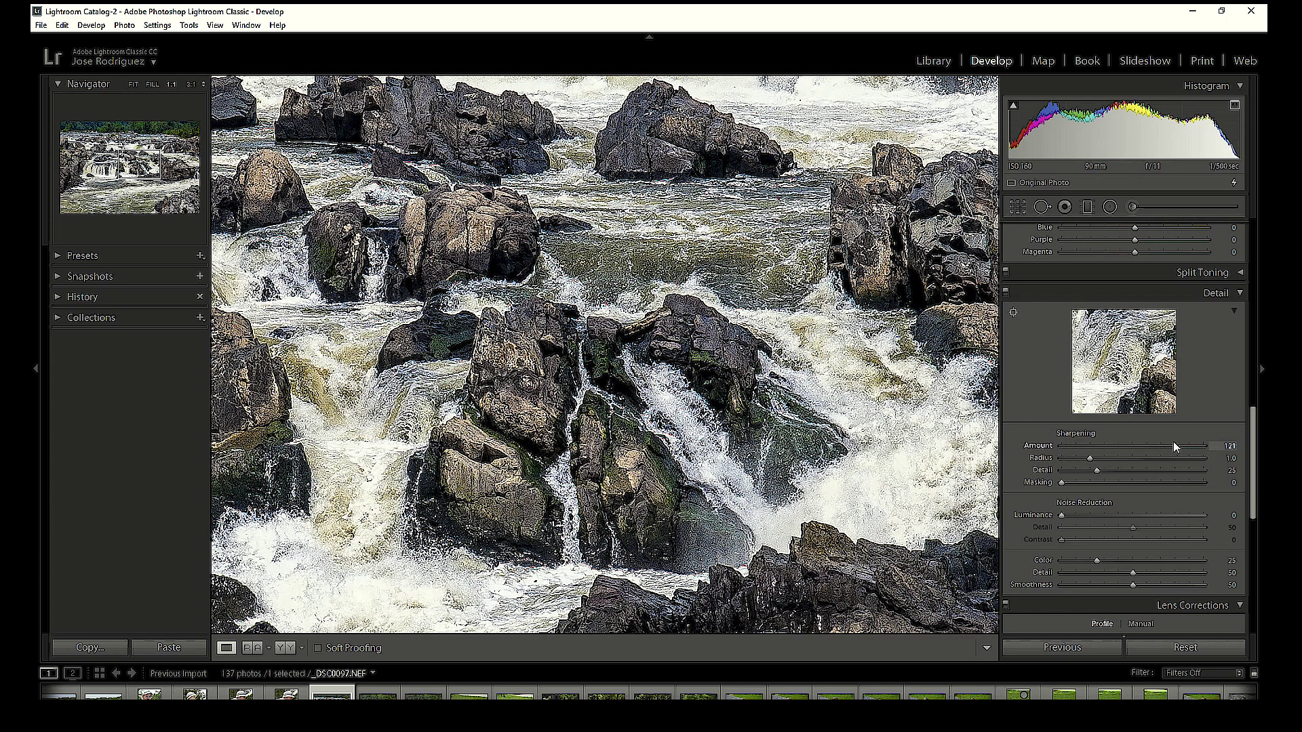
pyautogui.moveTo(1174, 442); pyautogui.dragTo(1144, 442)
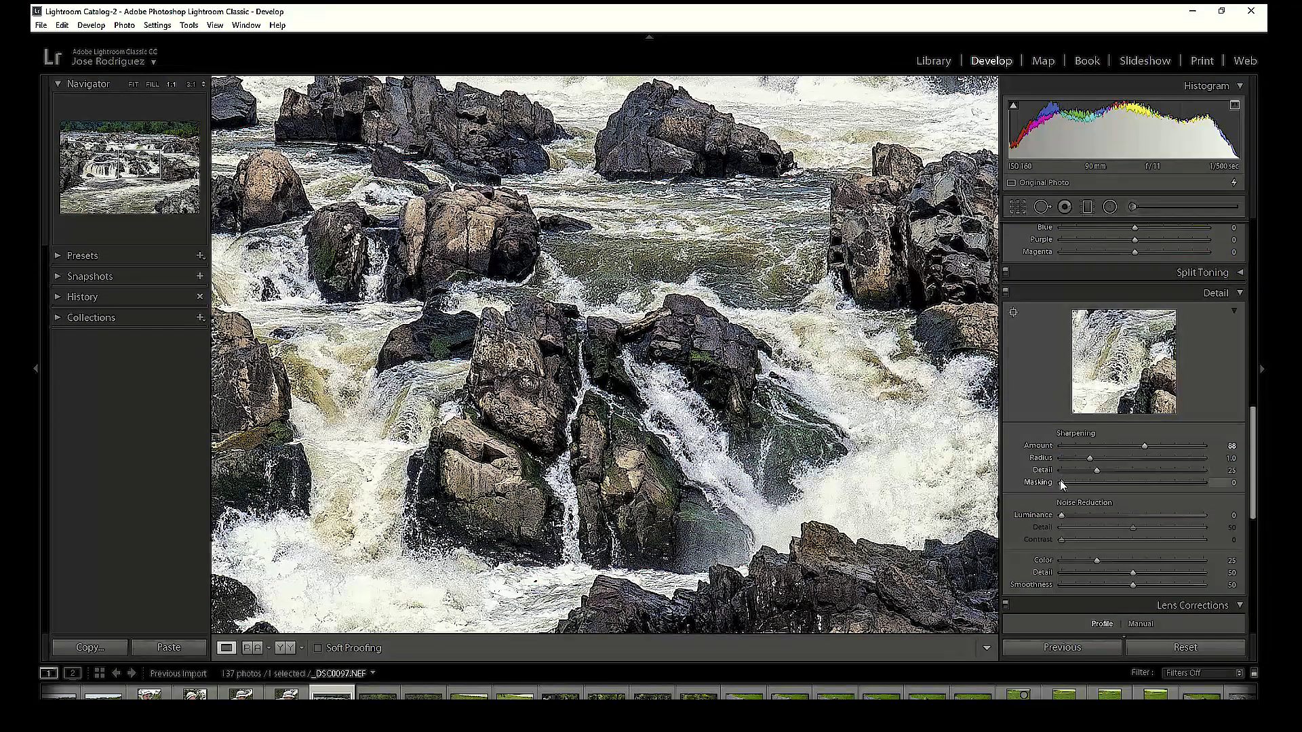
# Limit sharpening to the edges with Masking at 81 using the mask preview, and set the Amount to 150.
pyautogui.moveTo(1062, 482); pyautogui.dragTo(1181, 484)
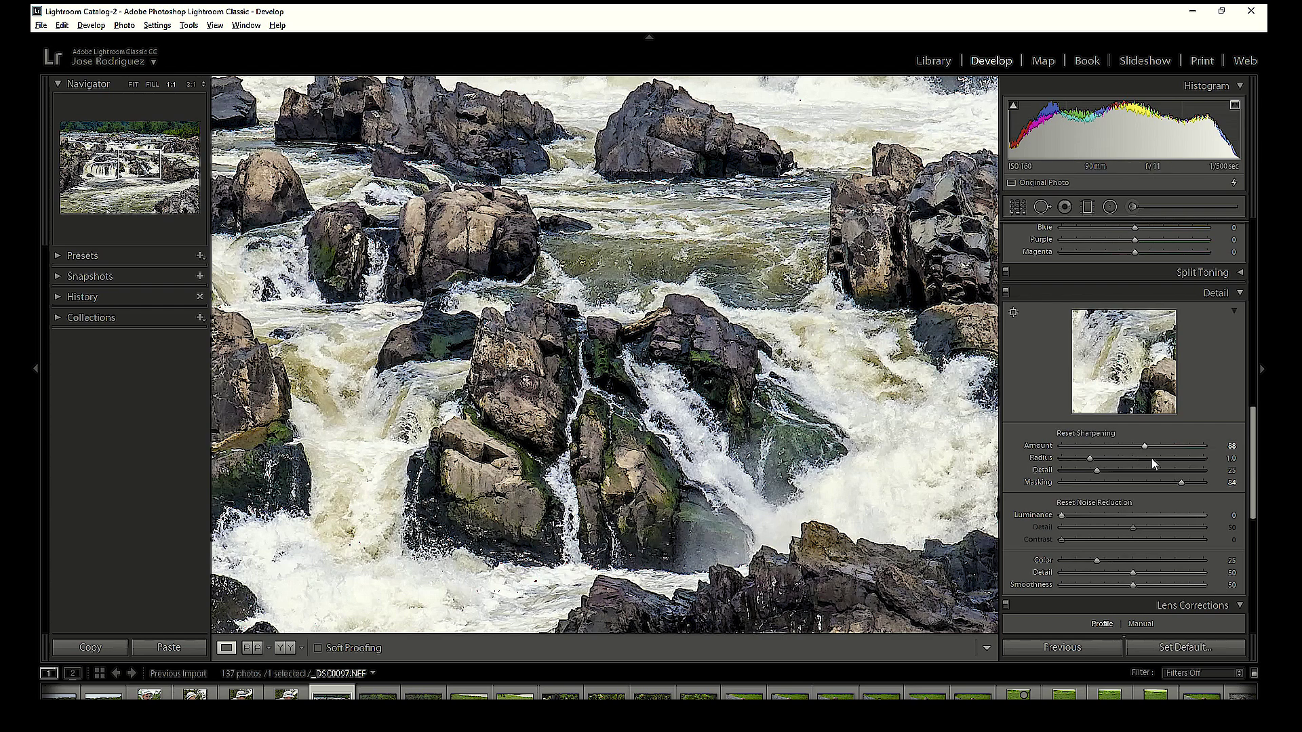
pyautogui.keyDown('alt'); pyautogui.click(1183, 482); pyautogui.keyUp('alt')
pyautogui.moveTo(1183, 481); pyautogui.dragTo(1229, 477)
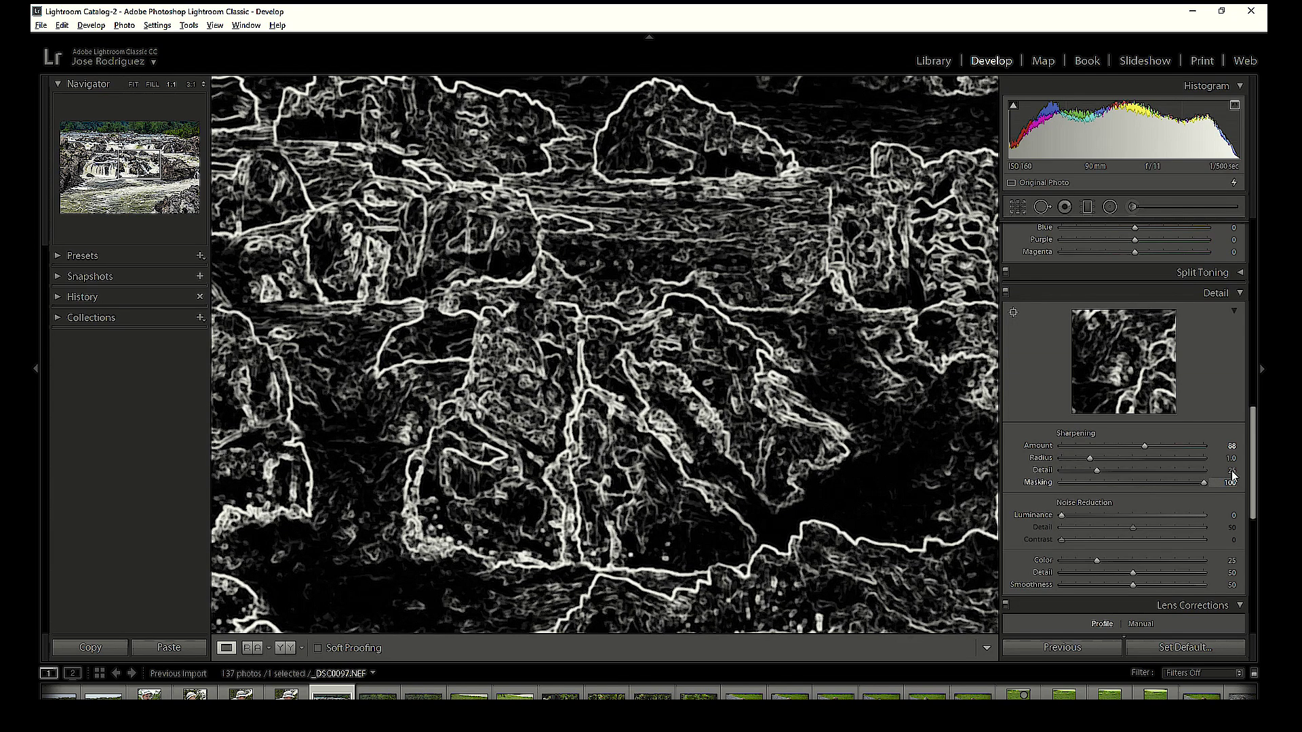
pyautogui.moveTo(1209, 473); pyautogui.dragTo(1181, 483)
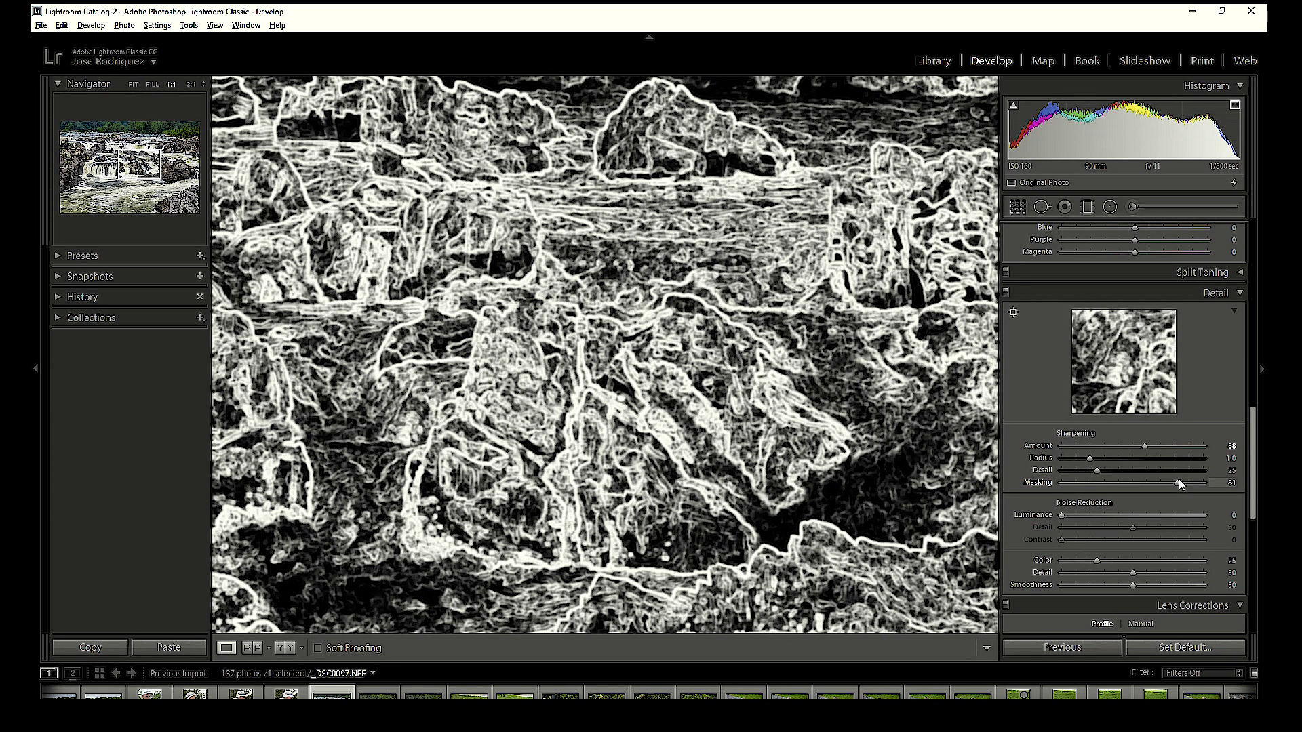
pyautogui.moveTo(1179, 480); pyautogui.dragTo(1211, 449)
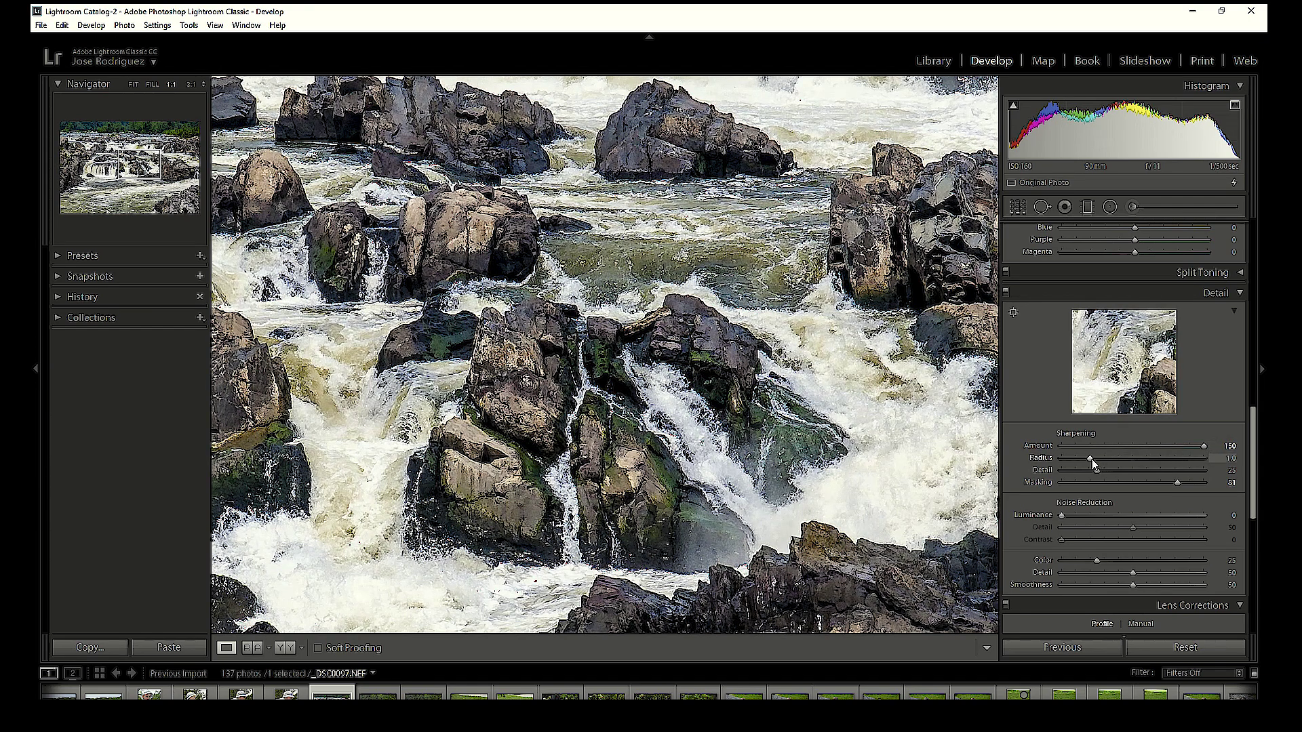
# Set the sharpening Radius to 1.5 using its edge preview, and check the whole waterfall photo.
pyautogui.moveTo(1088, 457); pyautogui.dragTo(1121, 460)
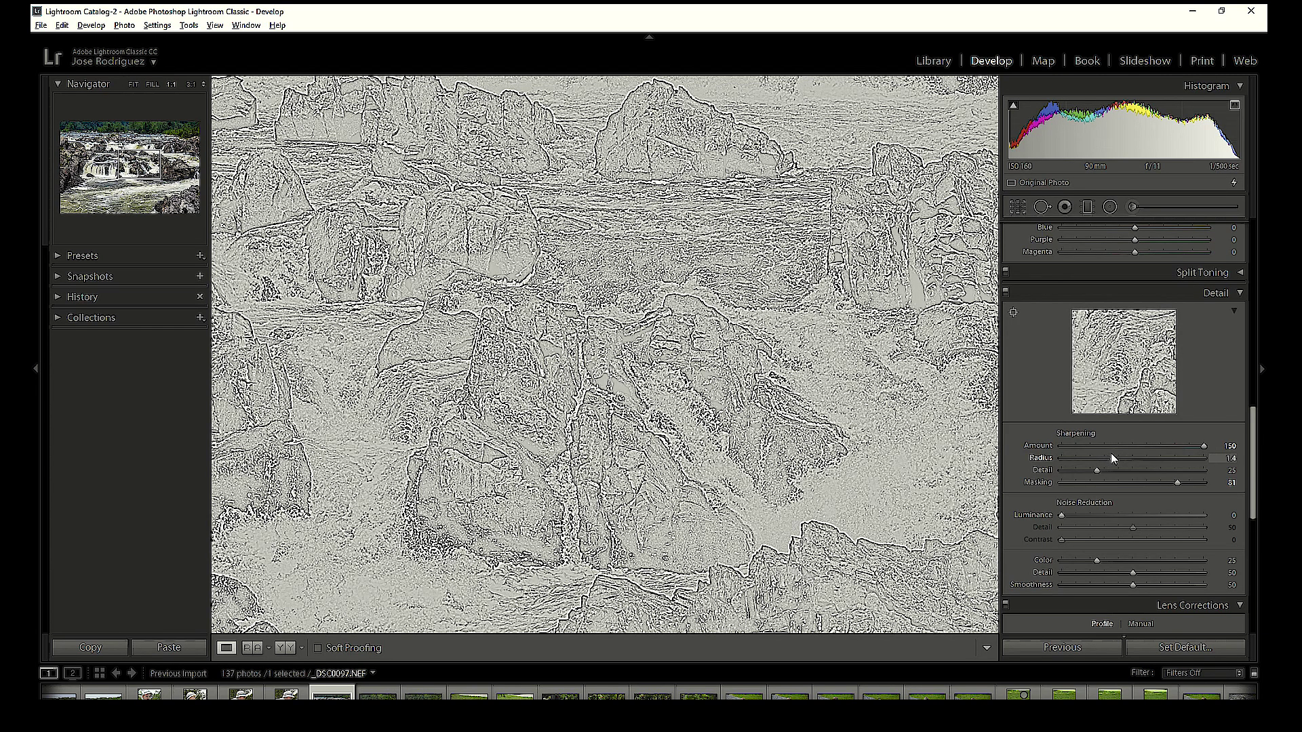
pyautogui.moveTo(1115, 454); pyautogui.dragTo(1115, 454)
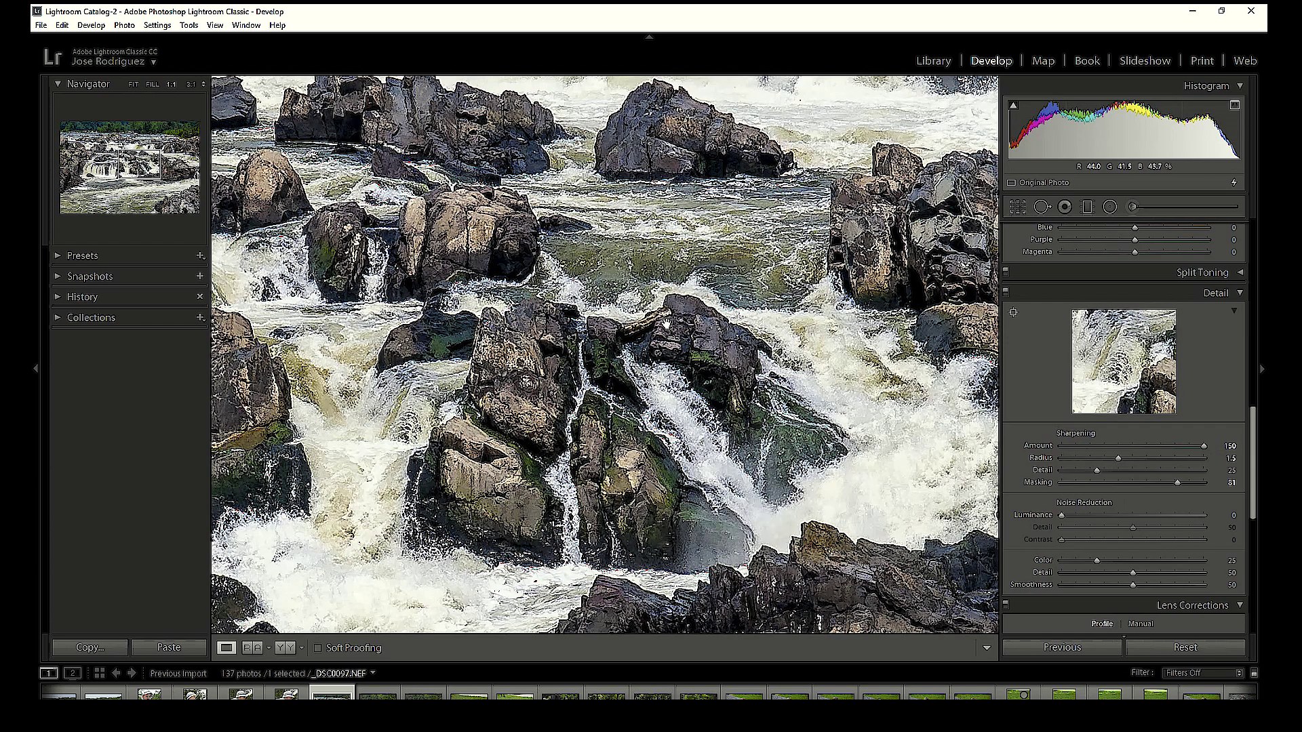
pyautogui.click(667, 324)
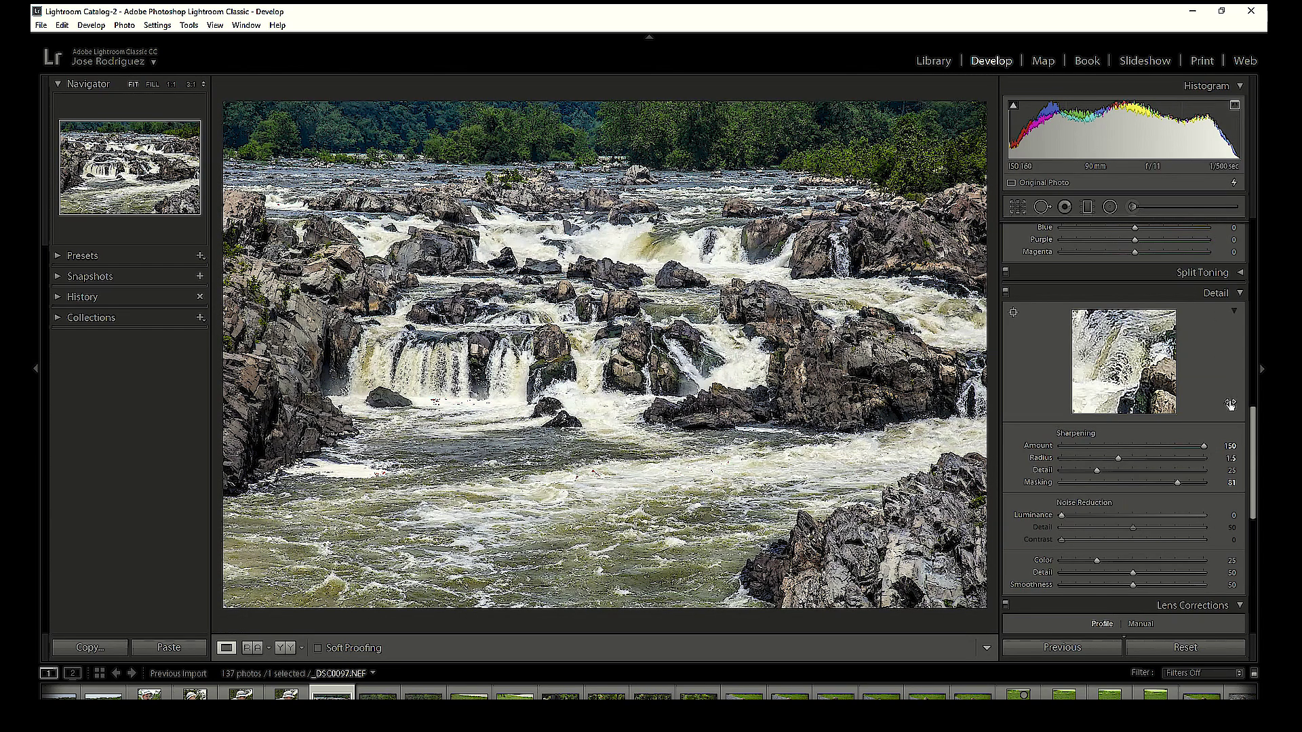
# Turn on Remove Chromatic Aberration and Enable Profile Corrections, comparing the photo with and without the lens profile.
pyautogui.moveTo(1254, 429); pyautogui.dragTo(1254, 456)
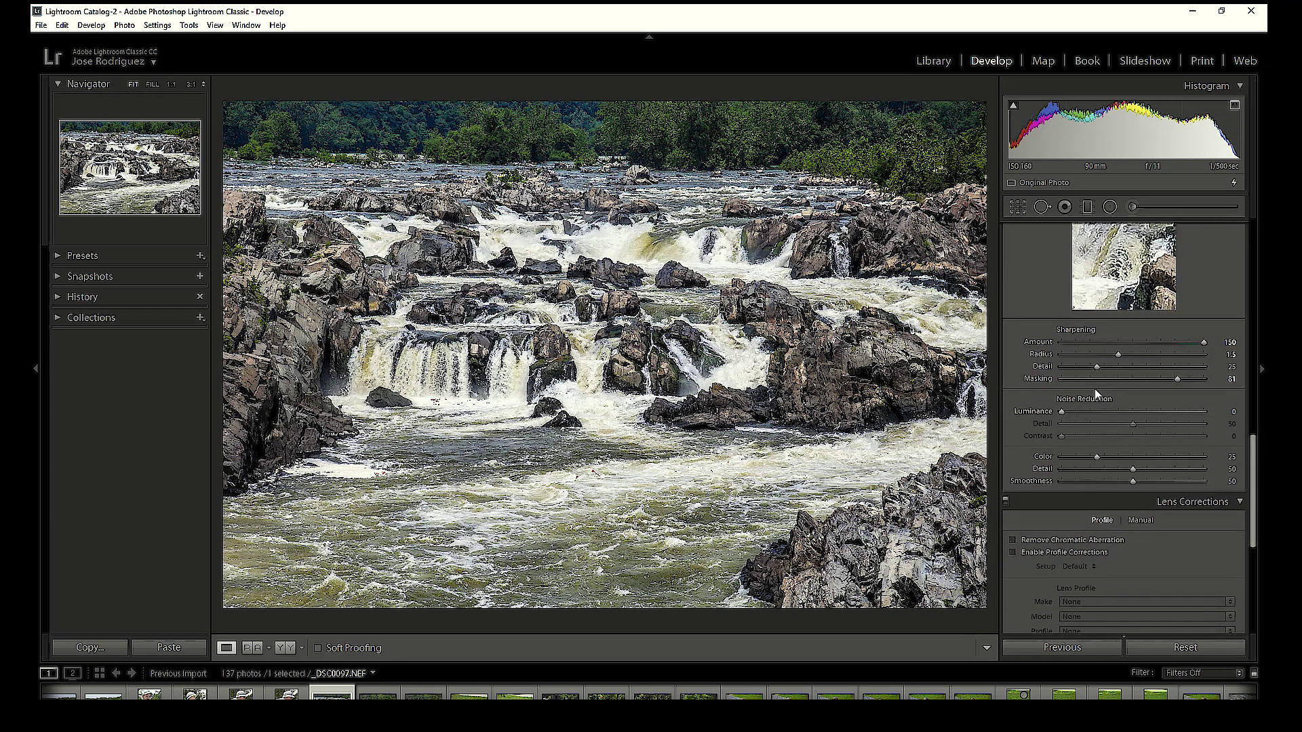
pyautogui.click(1013, 540)
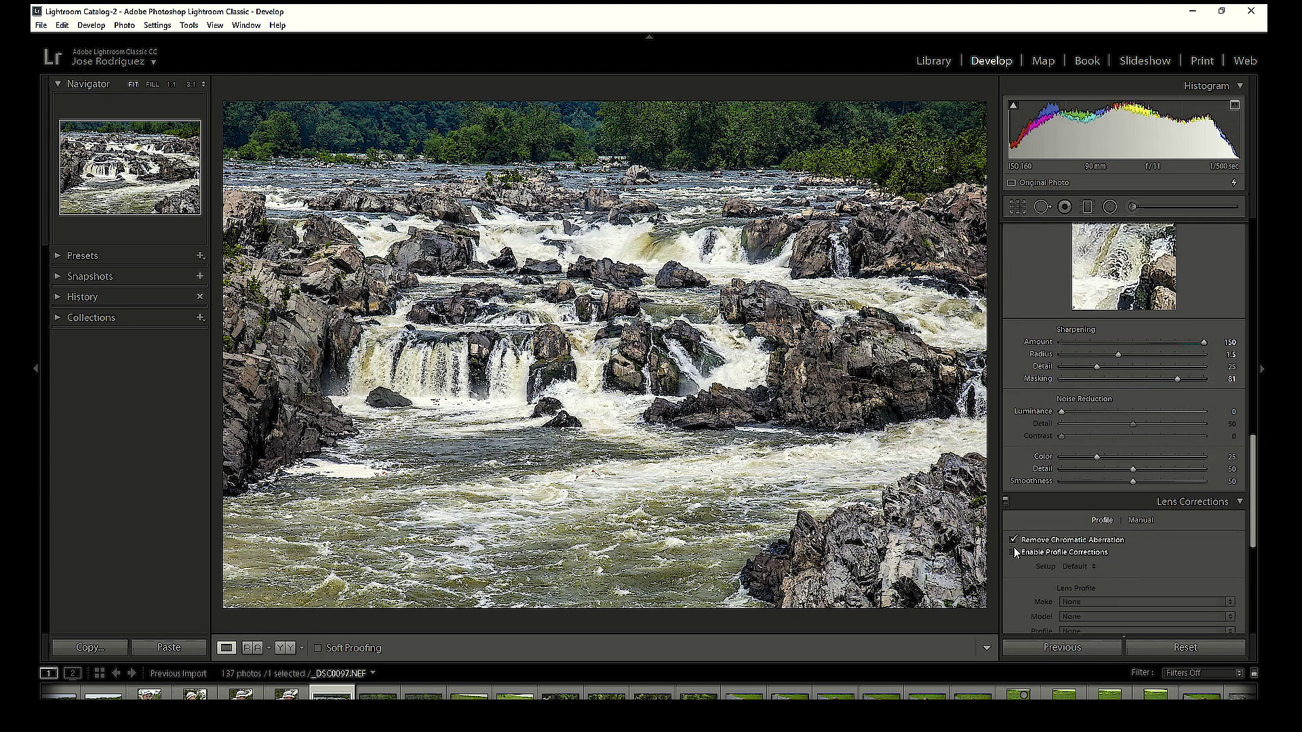
pyautogui.click(1013, 552)
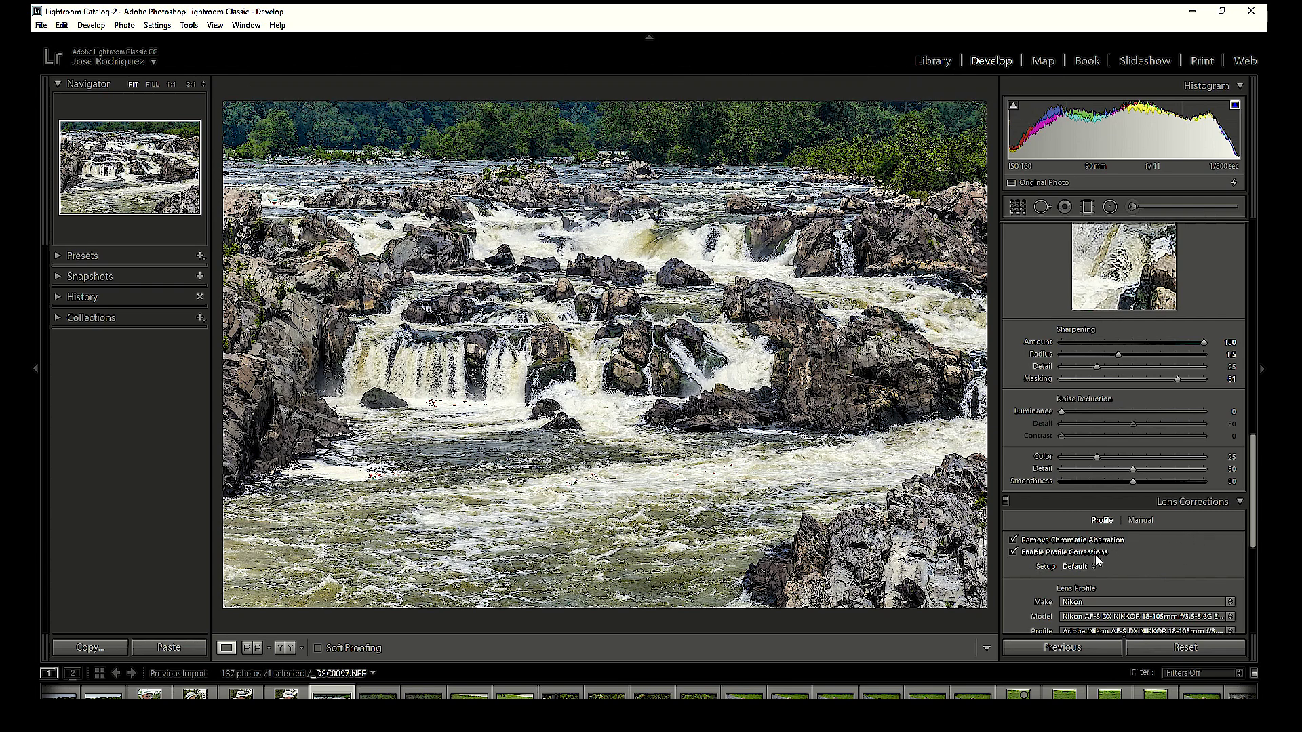
pyautogui.click(1015, 553)
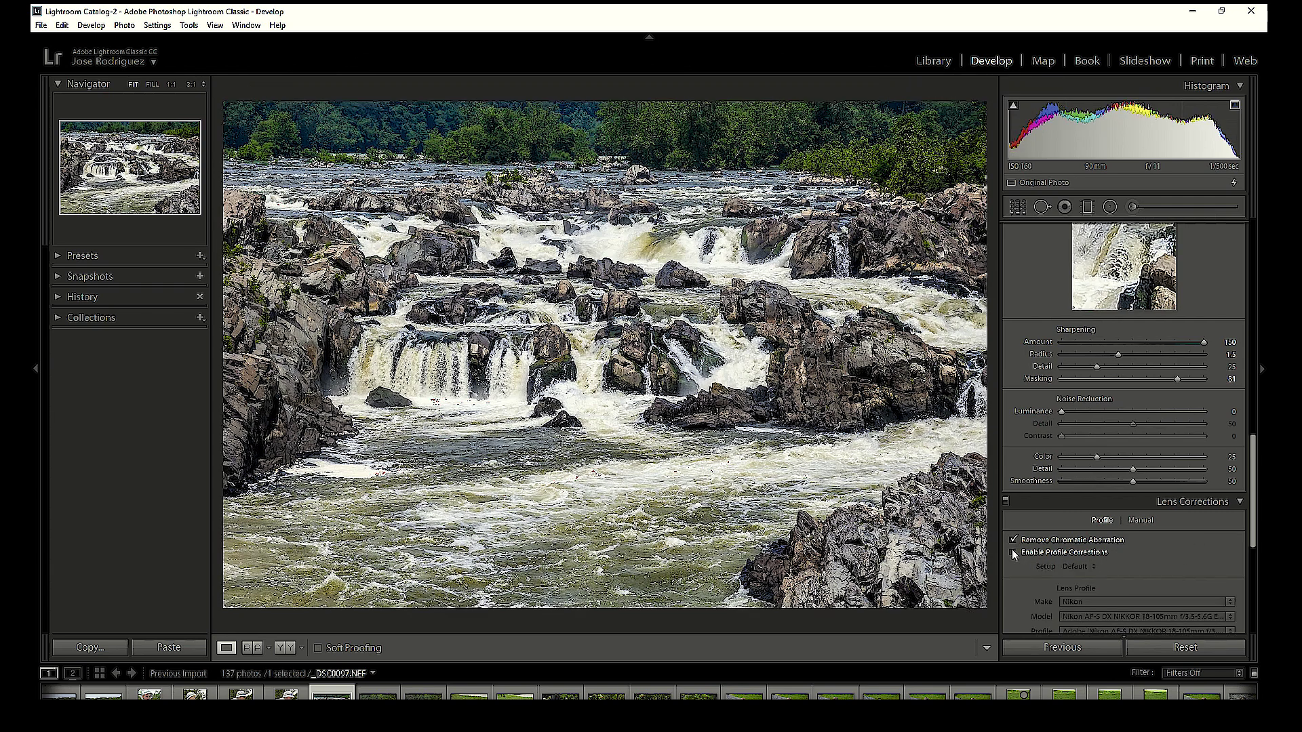
pyautogui.click(1014, 552)
pyautogui.click(1015, 553)
pyautogui.click(1015, 553)
# Set the Post-Crop Vignetting Amount to -8 and check the photo in a larger view.
pyautogui.scroll(-5, 1087, 558)
pyautogui.click(1127, 467)
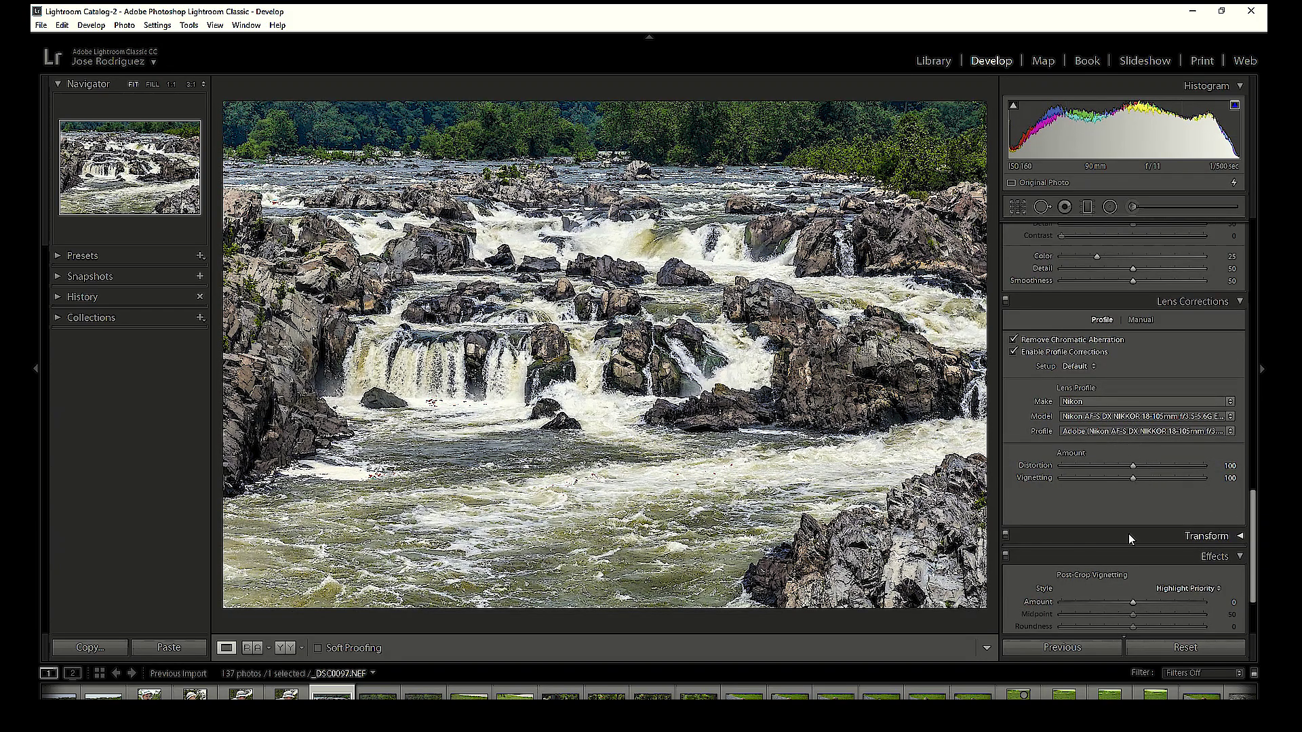
pyautogui.scroll(-3, 1129, 534)
pyautogui.moveTo(1133, 493); pyautogui.dragTo(1127, 493)
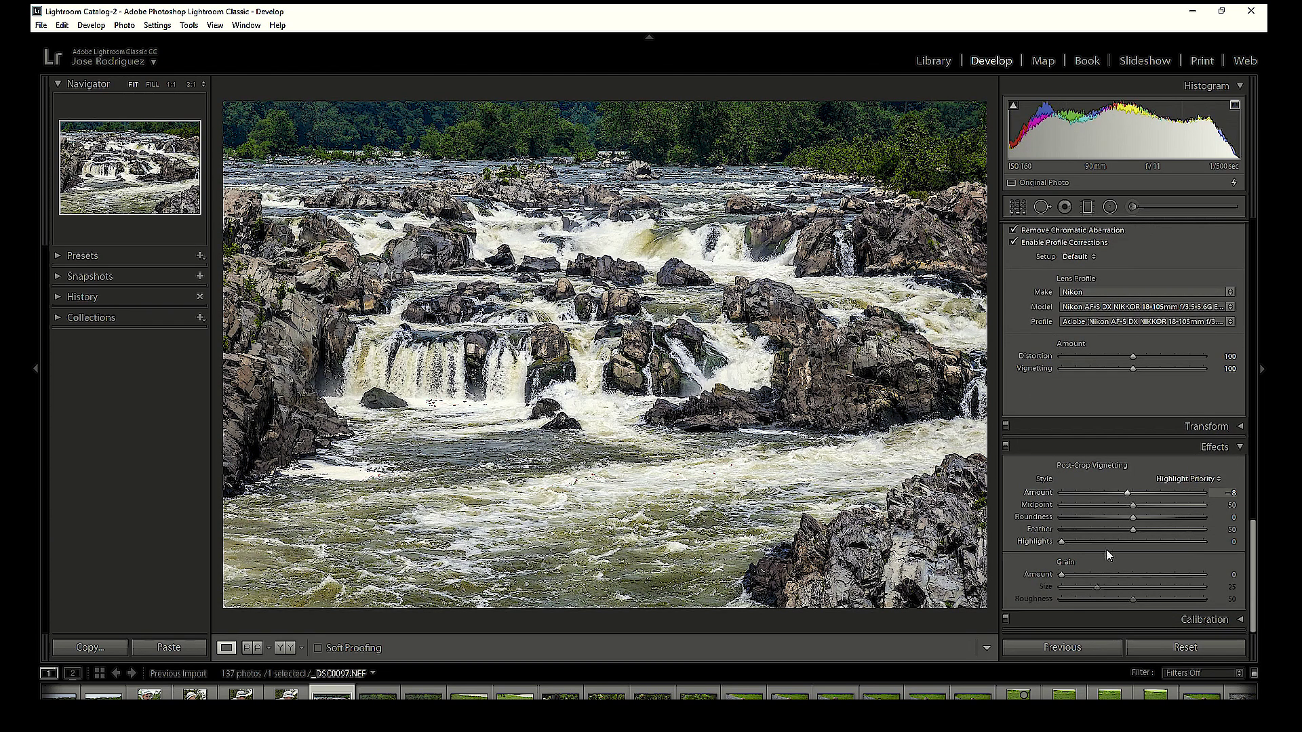
pyautogui.click(1263, 518)
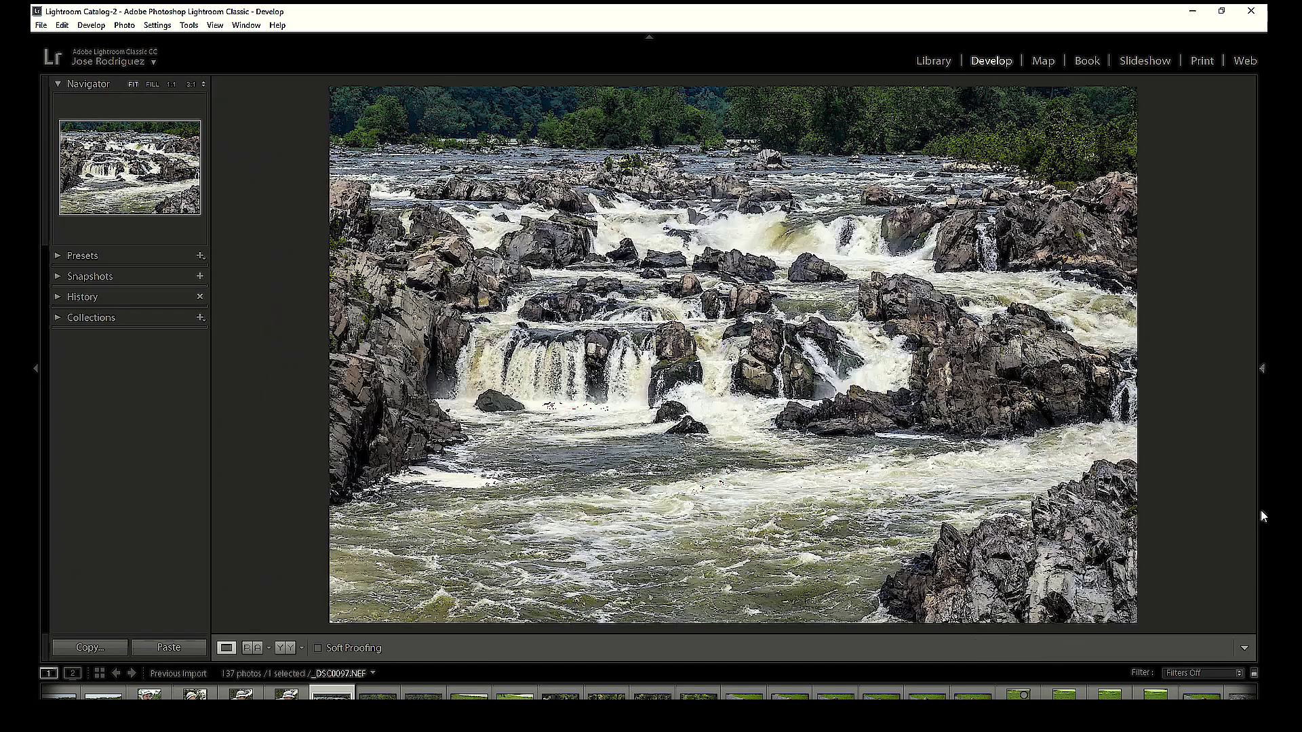
pyautogui.click(1262, 407)
# Paint a new Adjustment Brush mask of size 36 and Exposure -0.21 over the rocks in the photo's lower-right corner.
pyautogui.moveTo(1253, 547); pyautogui.dragTo(1252, 184)
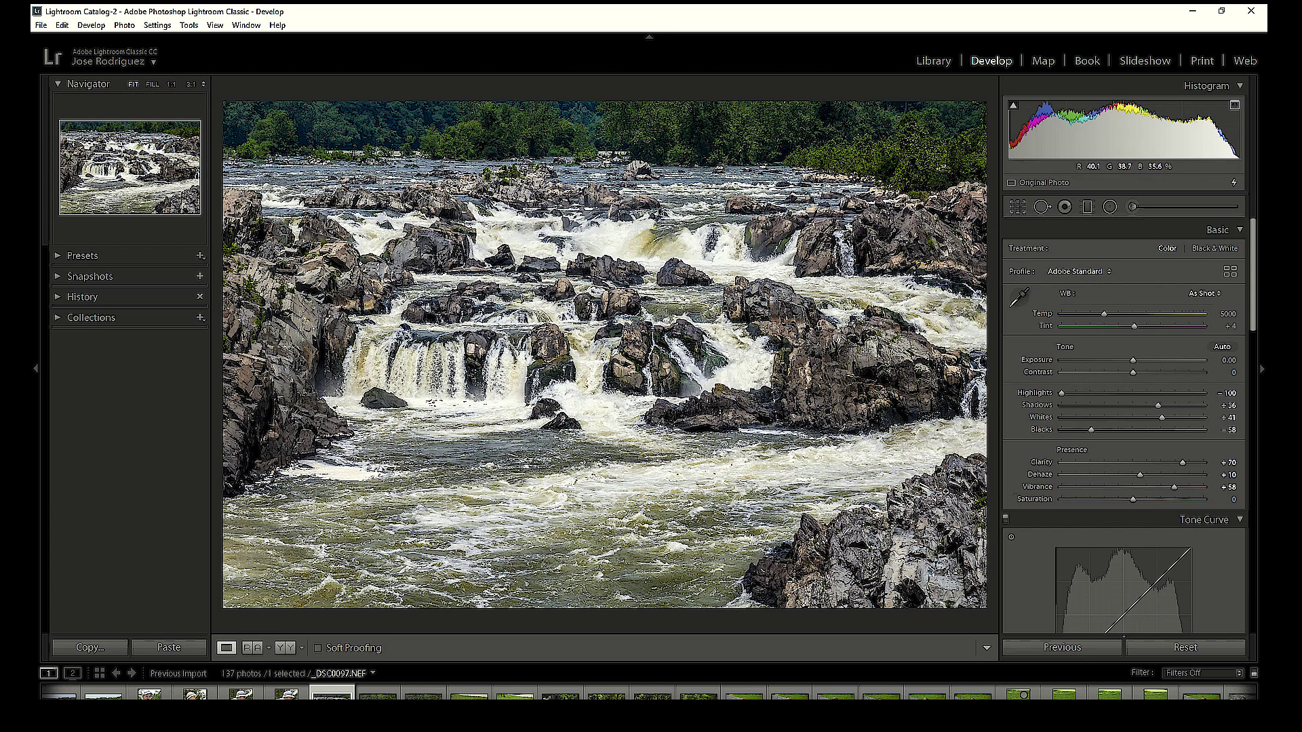
pyautogui.click(1133, 208)
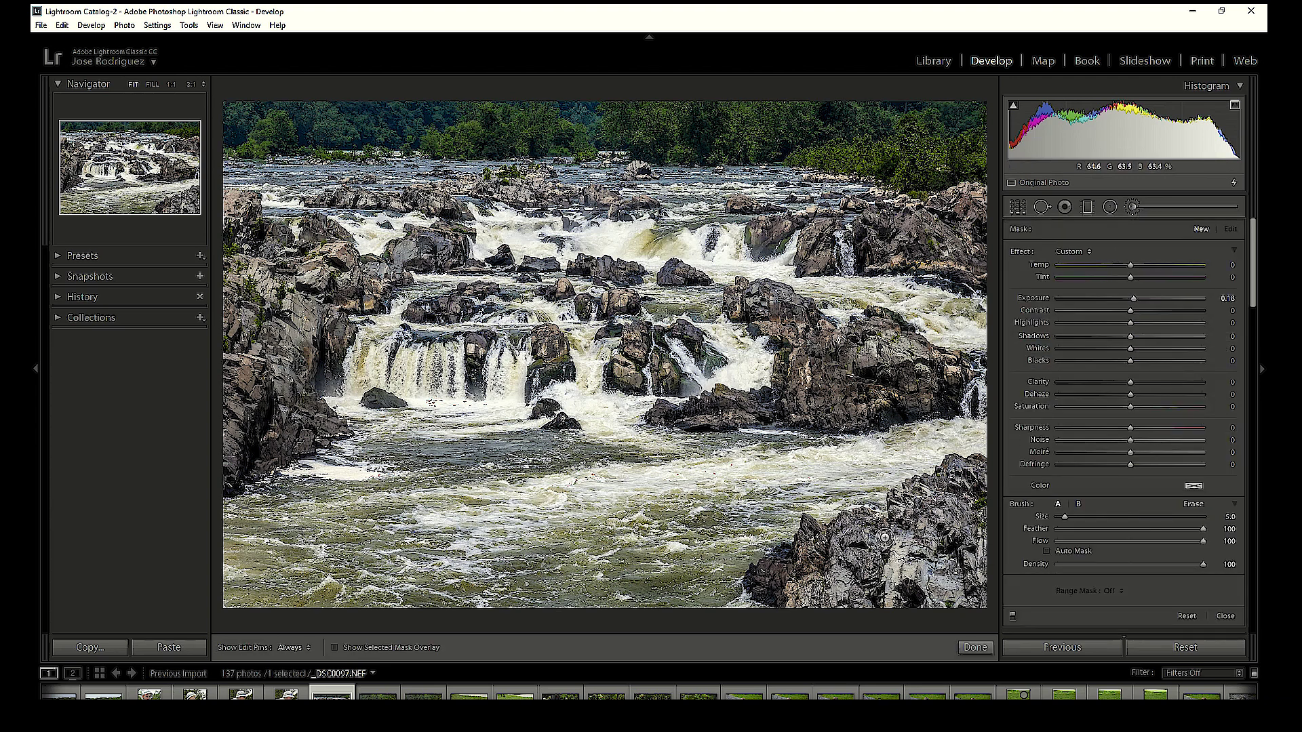
pyautogui.scroll(8, 884, 537)
pyautogui.scroll(3, 882, 539)
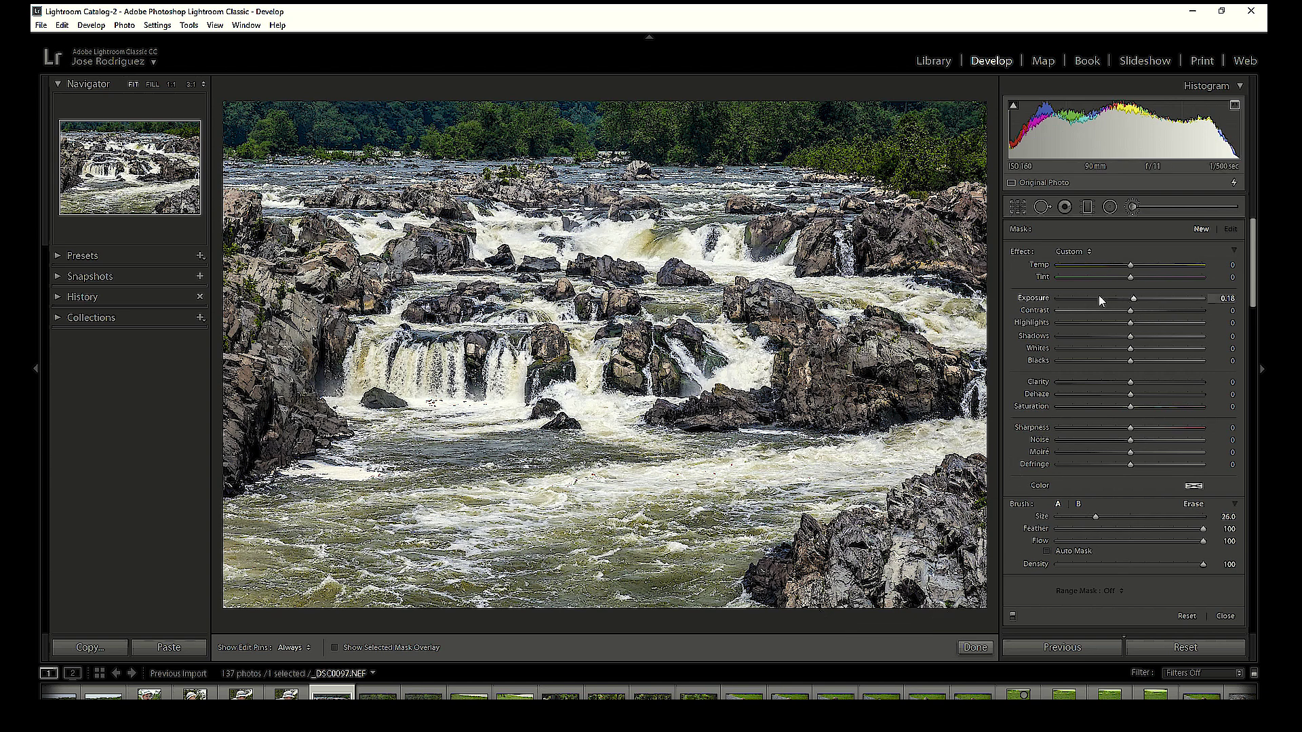
pyautogui.moveTo(1137, 299); pyautogui.dragTo(1128, 304)
pyautogui.press('h')
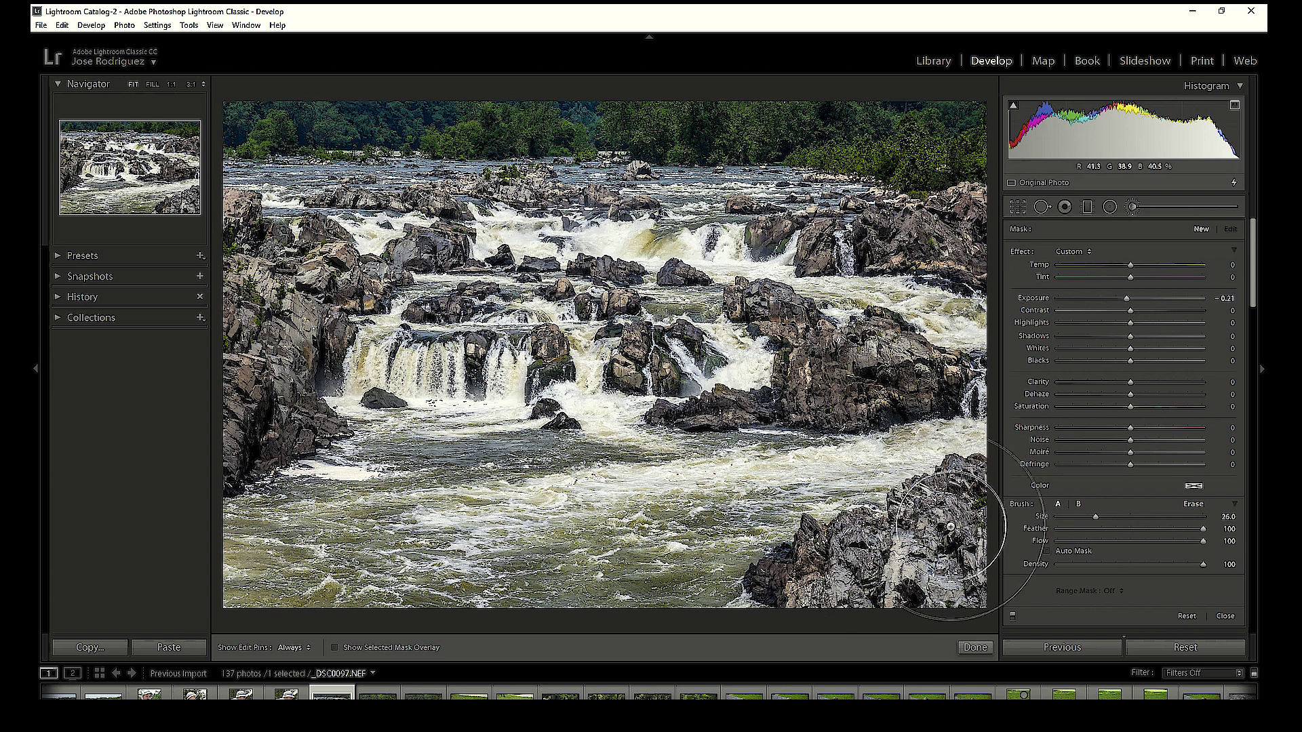
pyautogui.moveTo(1003, 510); pyautogui.dragTo(858, 597)
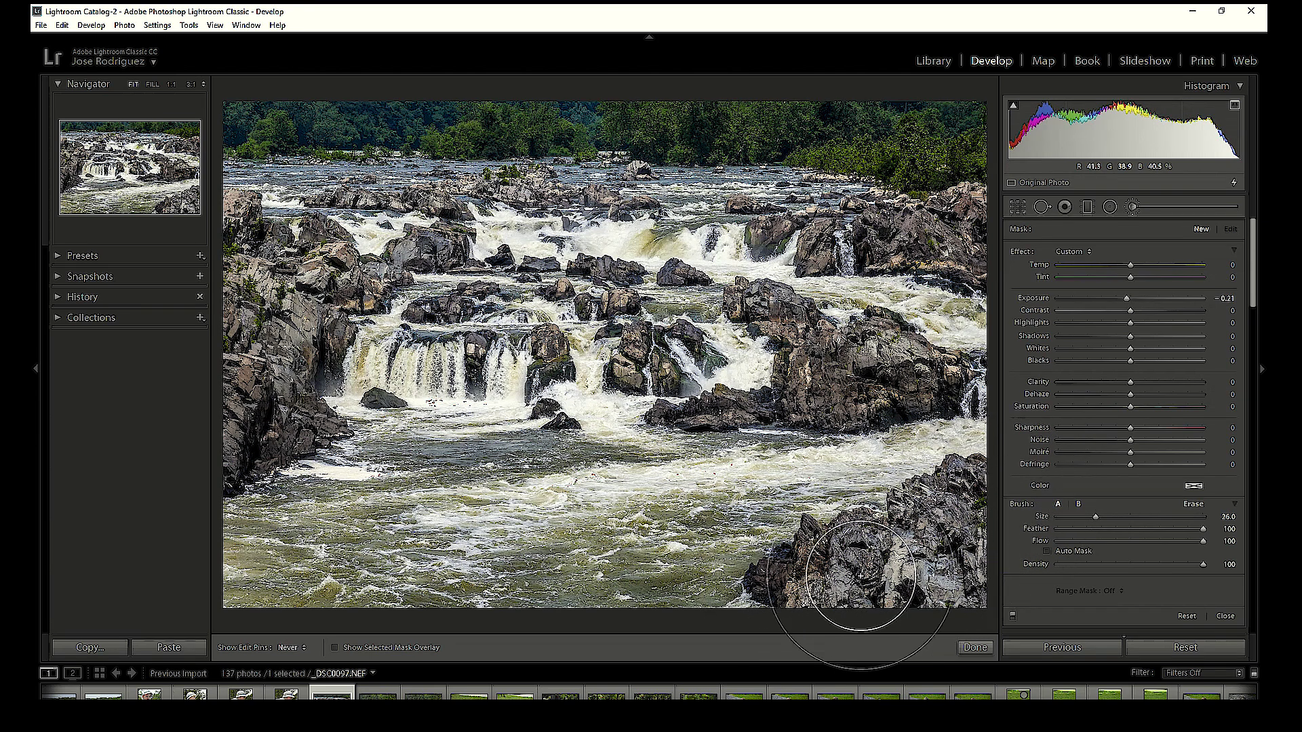
# Darken the brushed foreground rocks to an Exposure of -0.86 and finish the Adjustment Brush edit.
pyautogui.press('h')
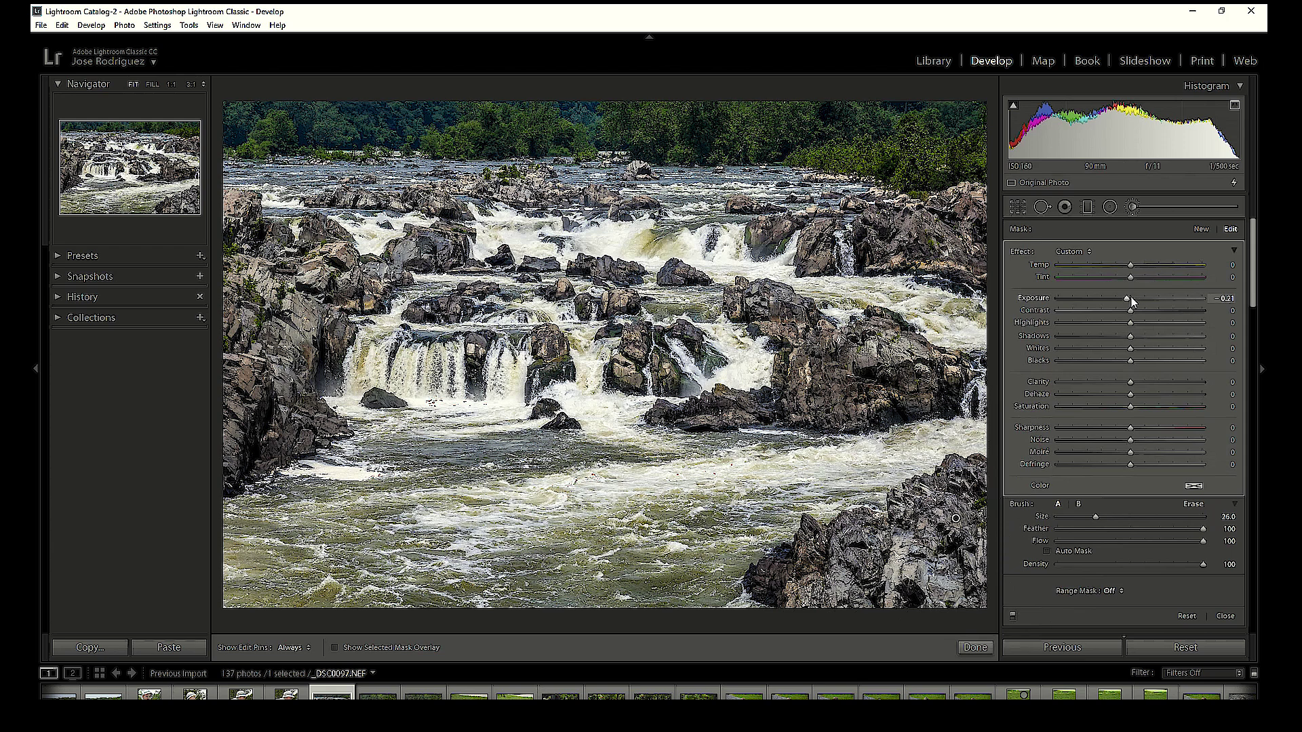
pyautogui.moveTo(1127, 299); pyautogui.dragTo(1116, 301)
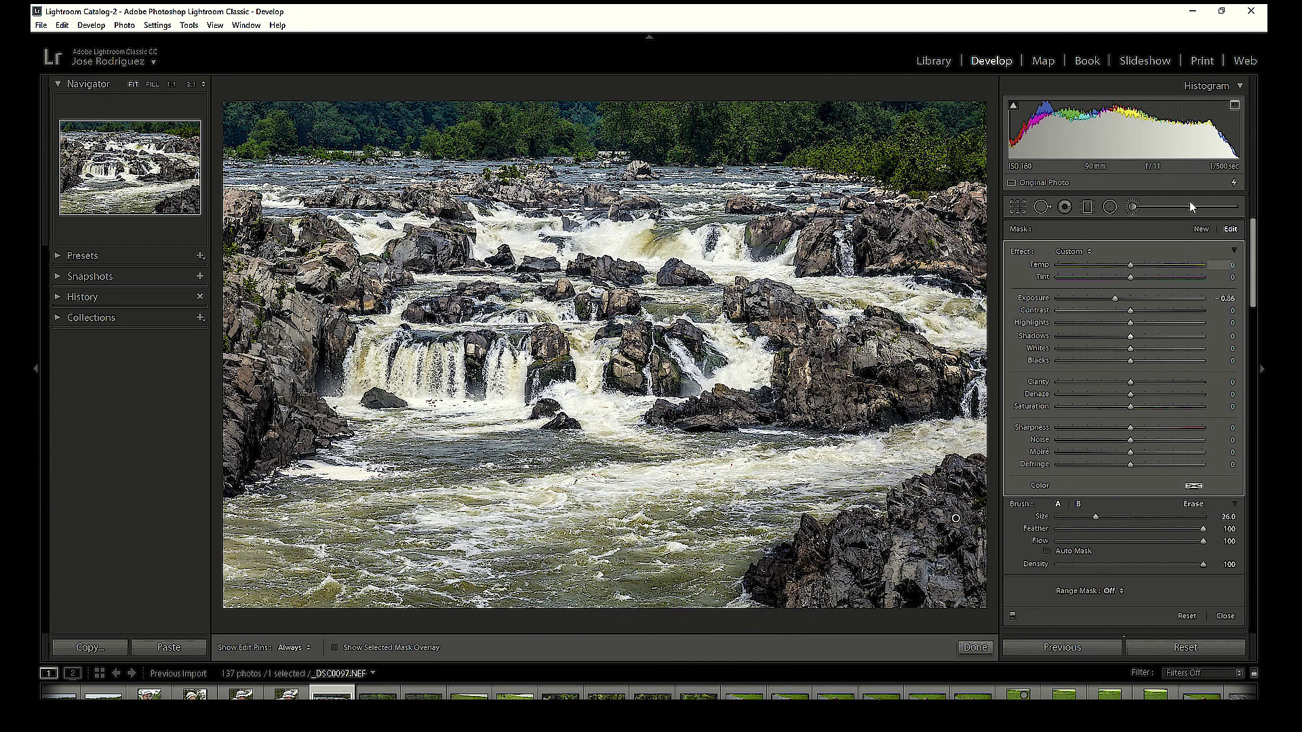
pyautogui.click(1132, 206)
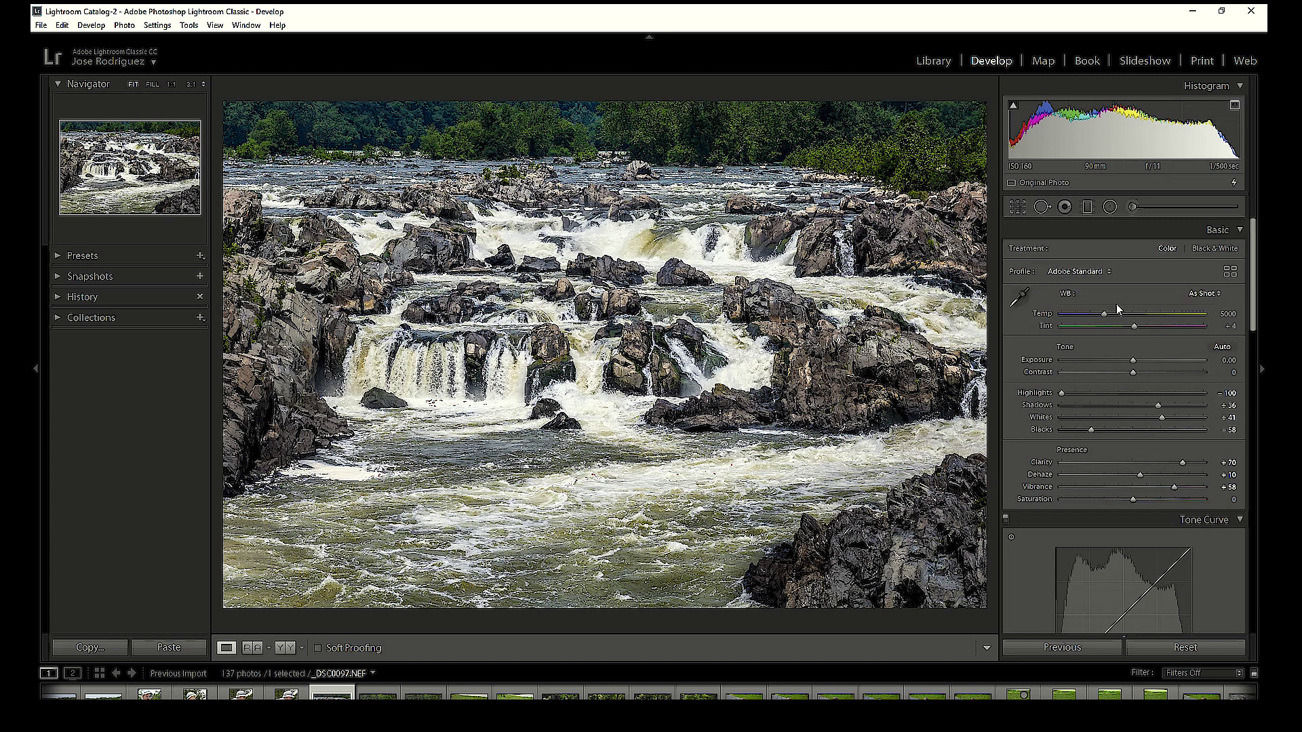
# Paint a new Adjustment Brush mask of size 36 over the river water in the foreground.
pyautogui.click(1133, 207)
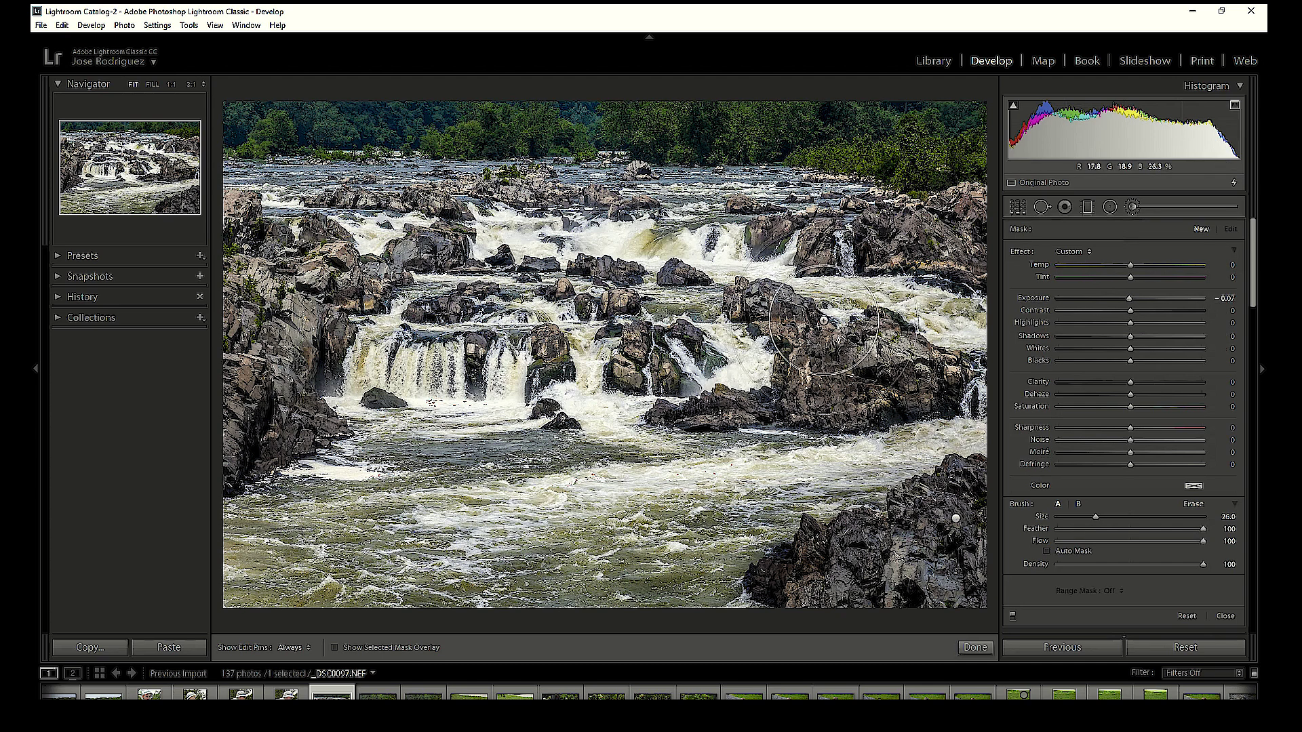
pyautogui.scroll(4, 820, 339)
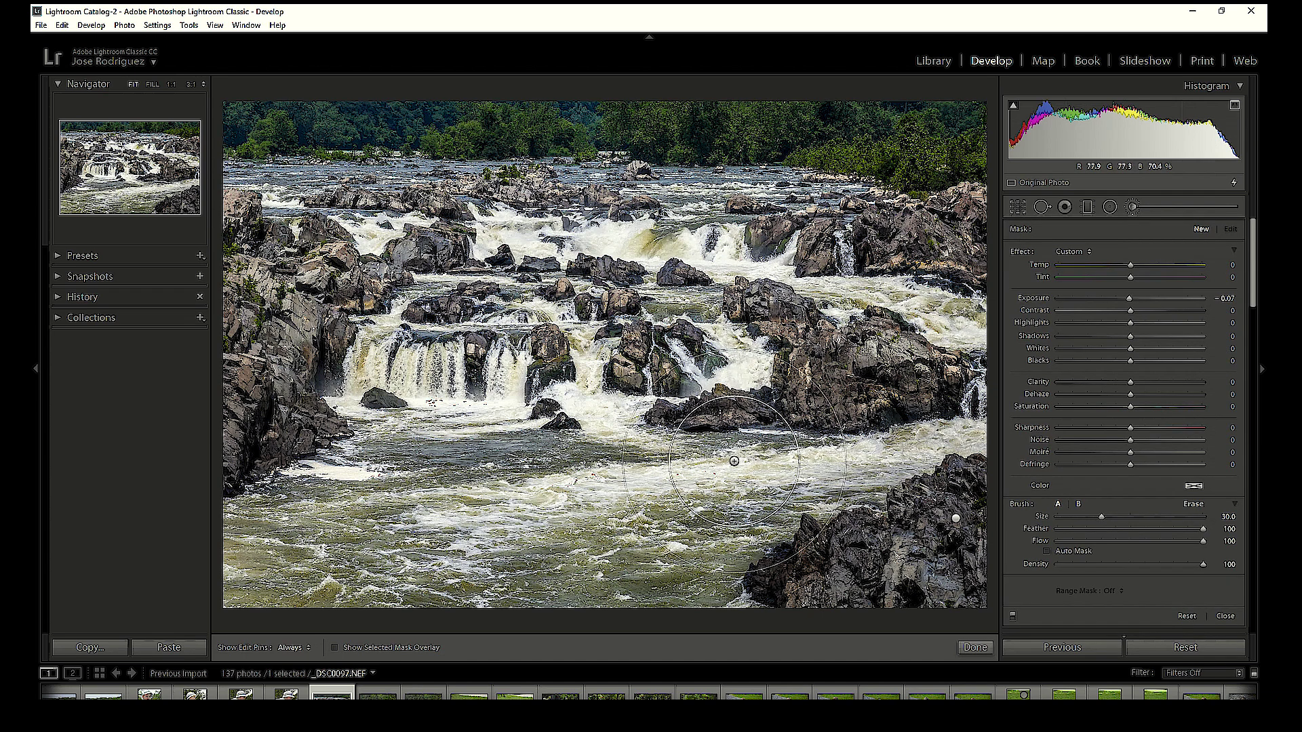
pyautogui.scroll(-6, 814, 449)
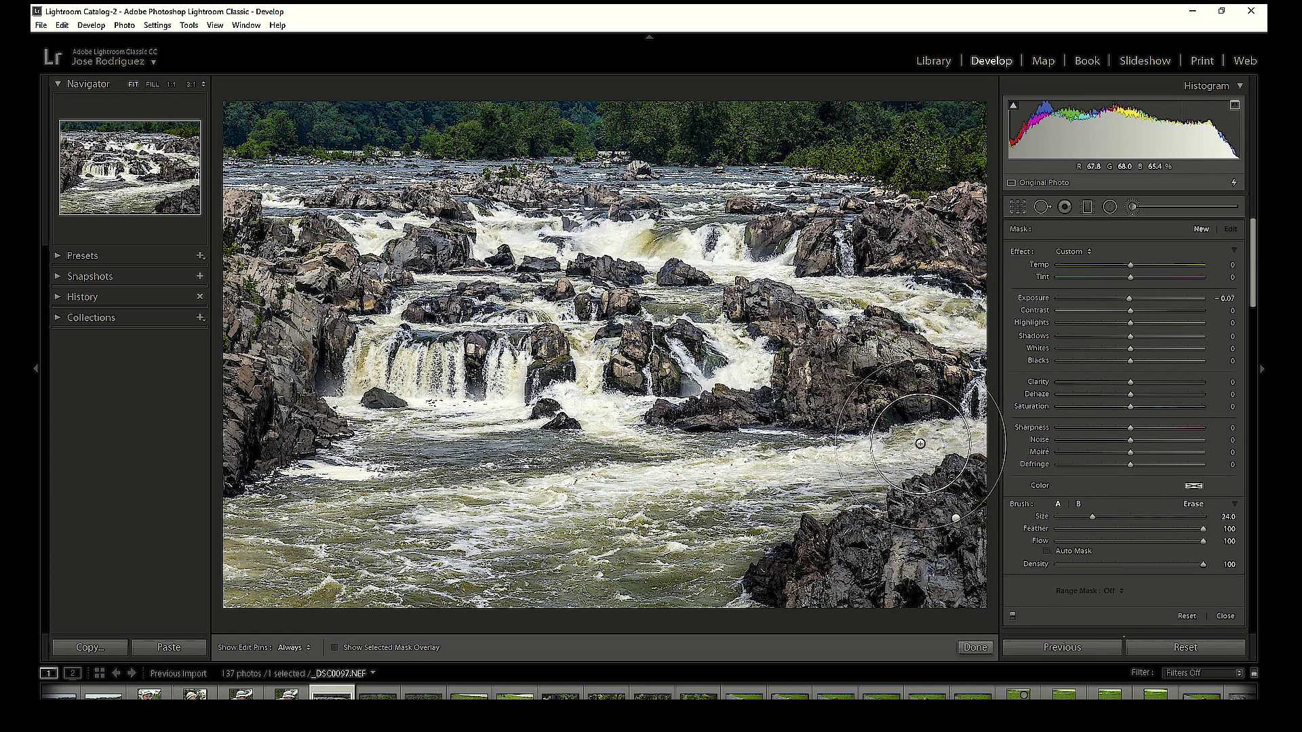
pyautogui.scroll(2, 929, 437)
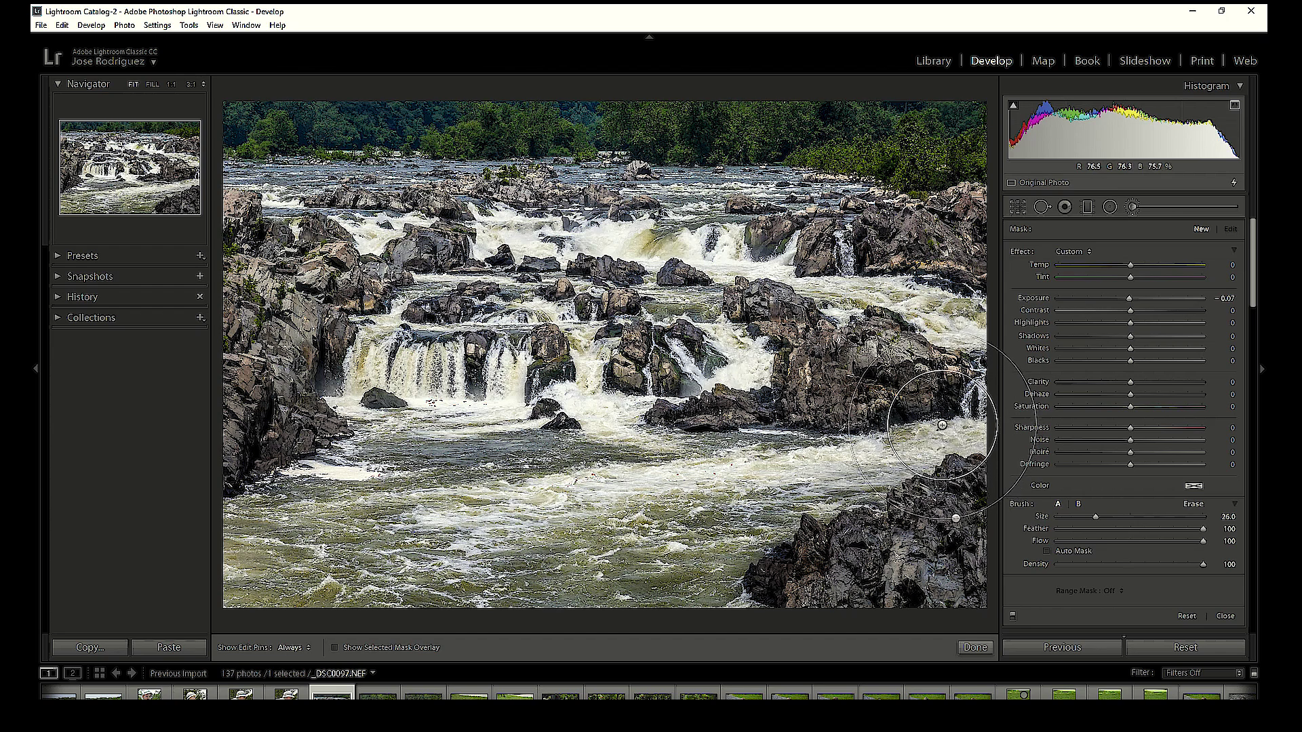
pyautogui.press('h')
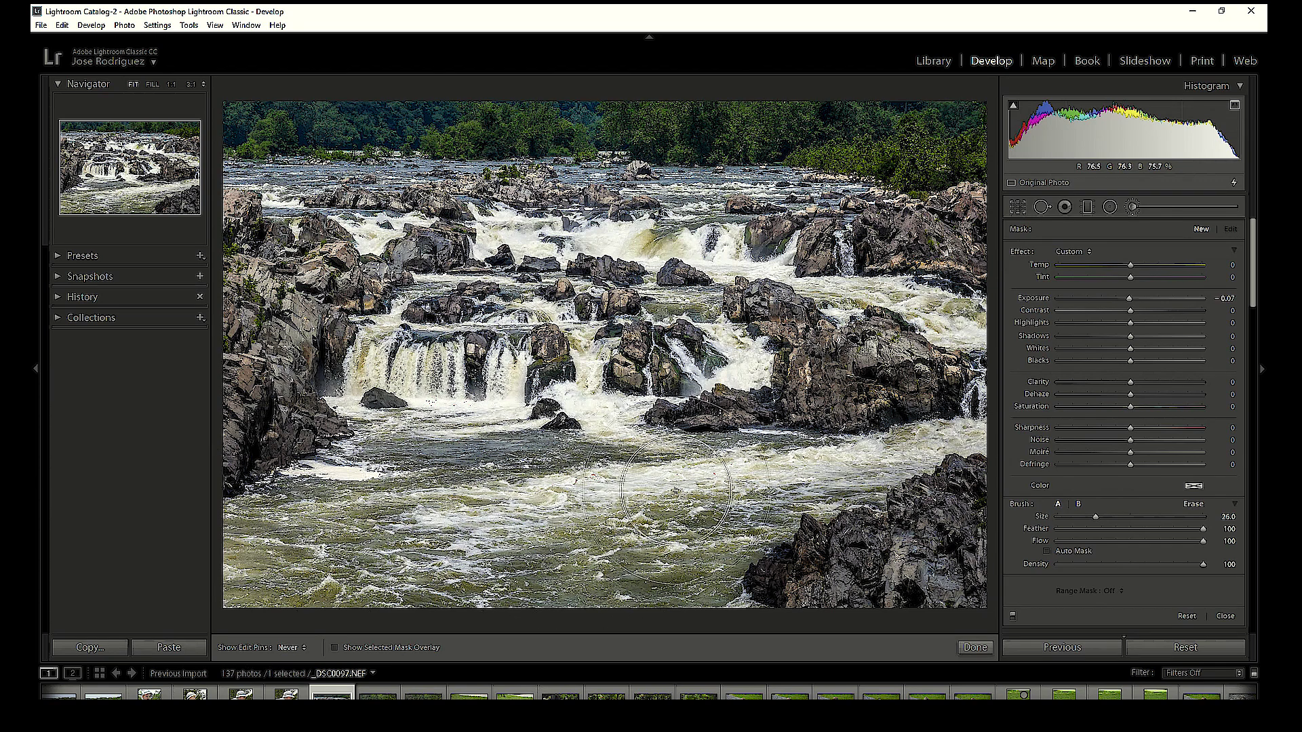
pyautogui.press('h')
# Darken the brushed water to an Exposure of -0.89, raise its Contrast slightly, and finish the brush edit.
pyautogui.moveTo(1129, 298); pyautogui.dragTo(1119, 309)
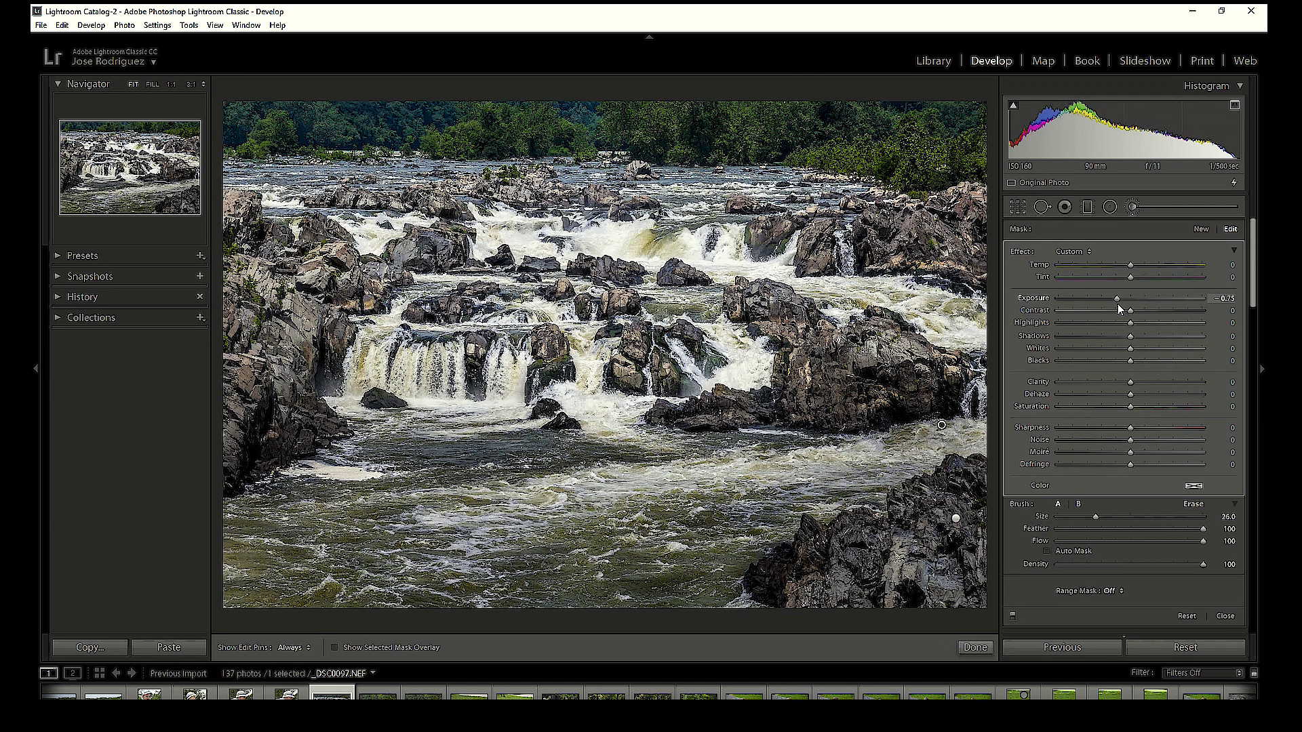
pyautogui.moveTo(1118, 305); pyautogui.dragTo(1114, 302)
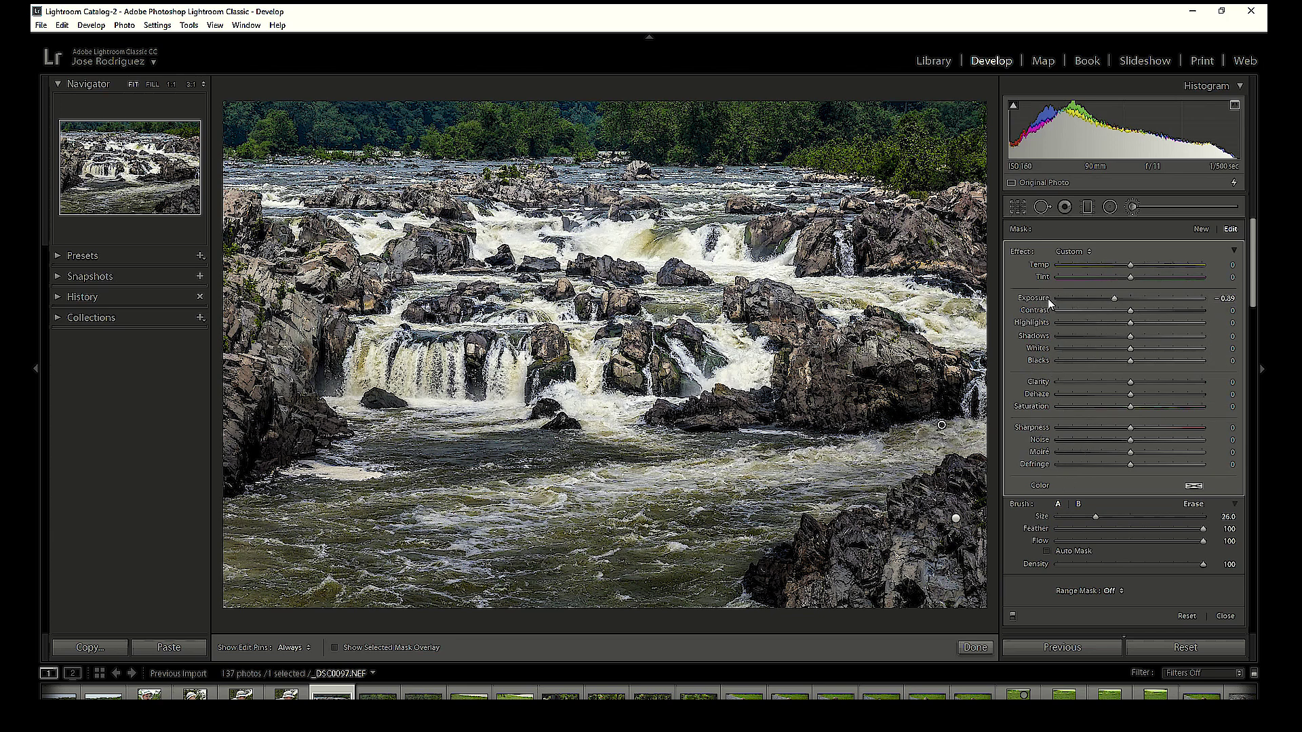
pyautogui.moveTo(1138, 312)
pyautogui.mouseDown()
pyautogui.moveTo(1243, 310)
pyautogui.moveTo(1140, 312)
pyautogui.mouseUp()
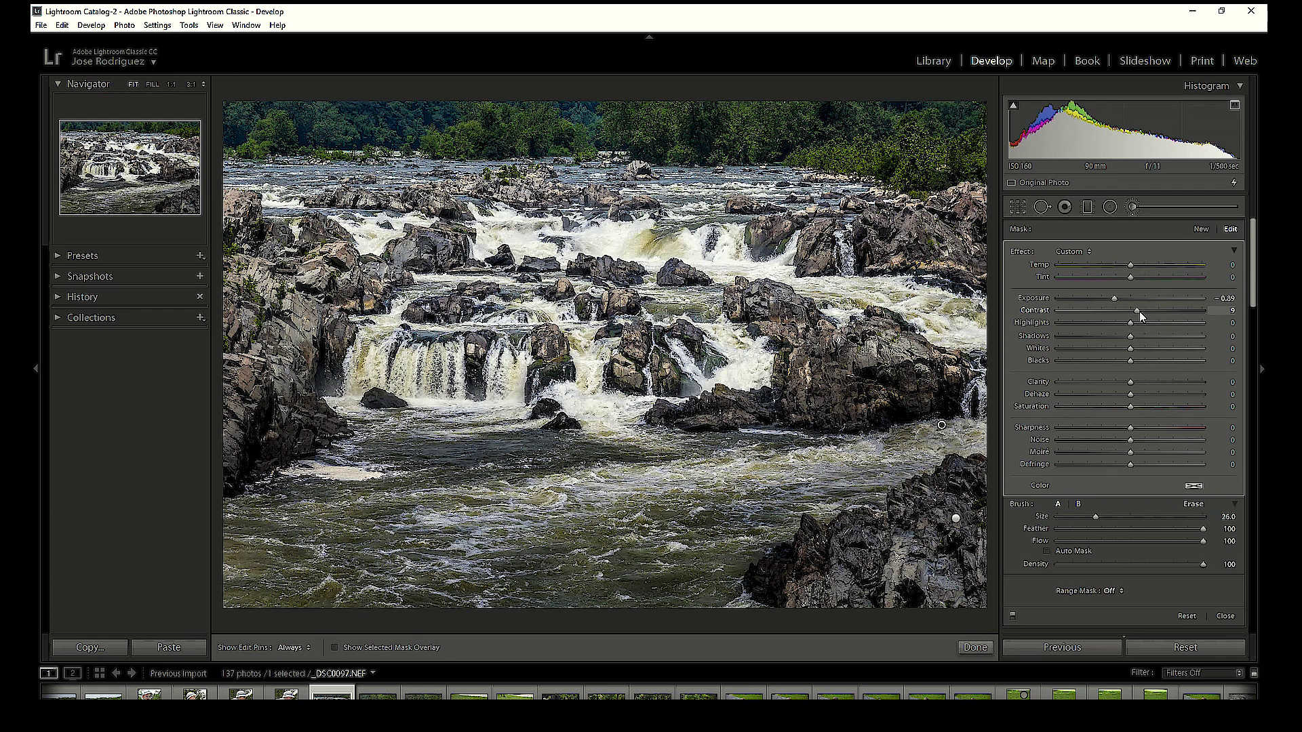
pyautogui.moveTo(1139, 311); pyautogui.dragTo(1138, 311)
pyautogui.click(1132, 207)
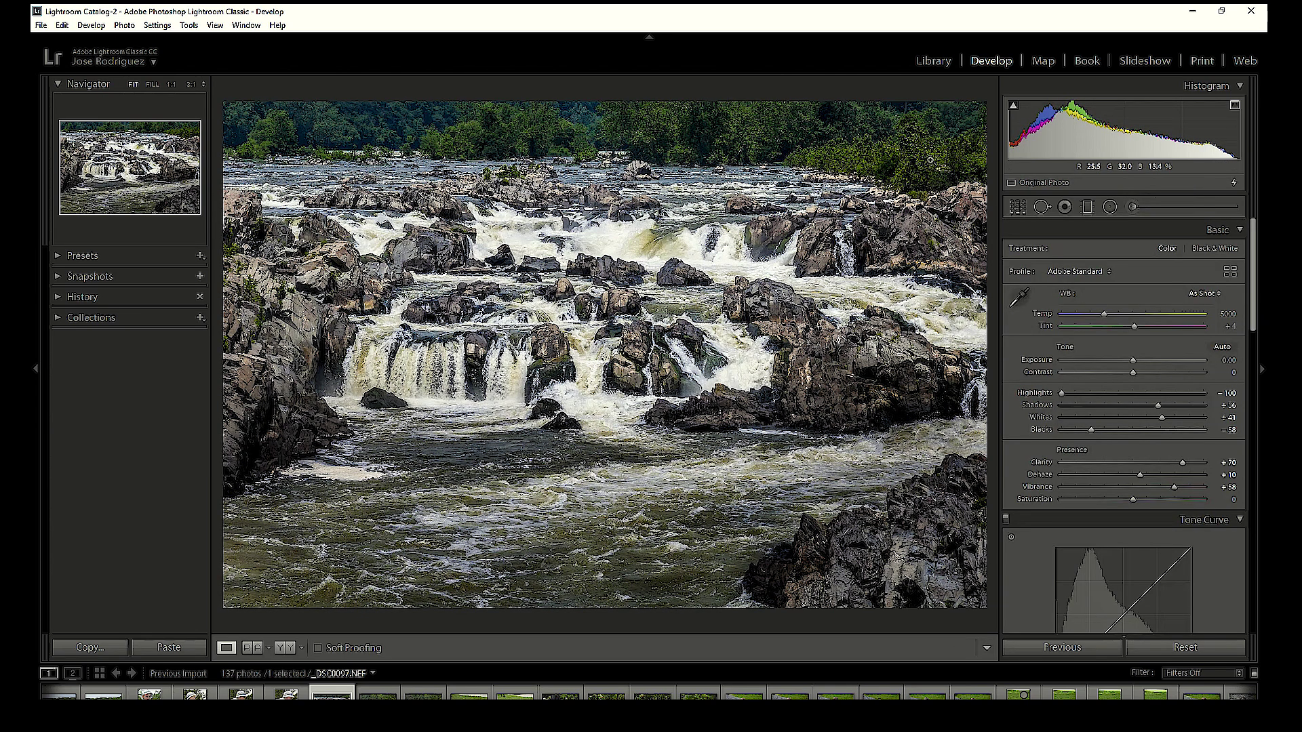
# Paint a new Adjustment Brush mask of size 36 and Exposure -0.07 across the trees and distant water along the photo's upper edge.
pyautogui.click(1134, 206)
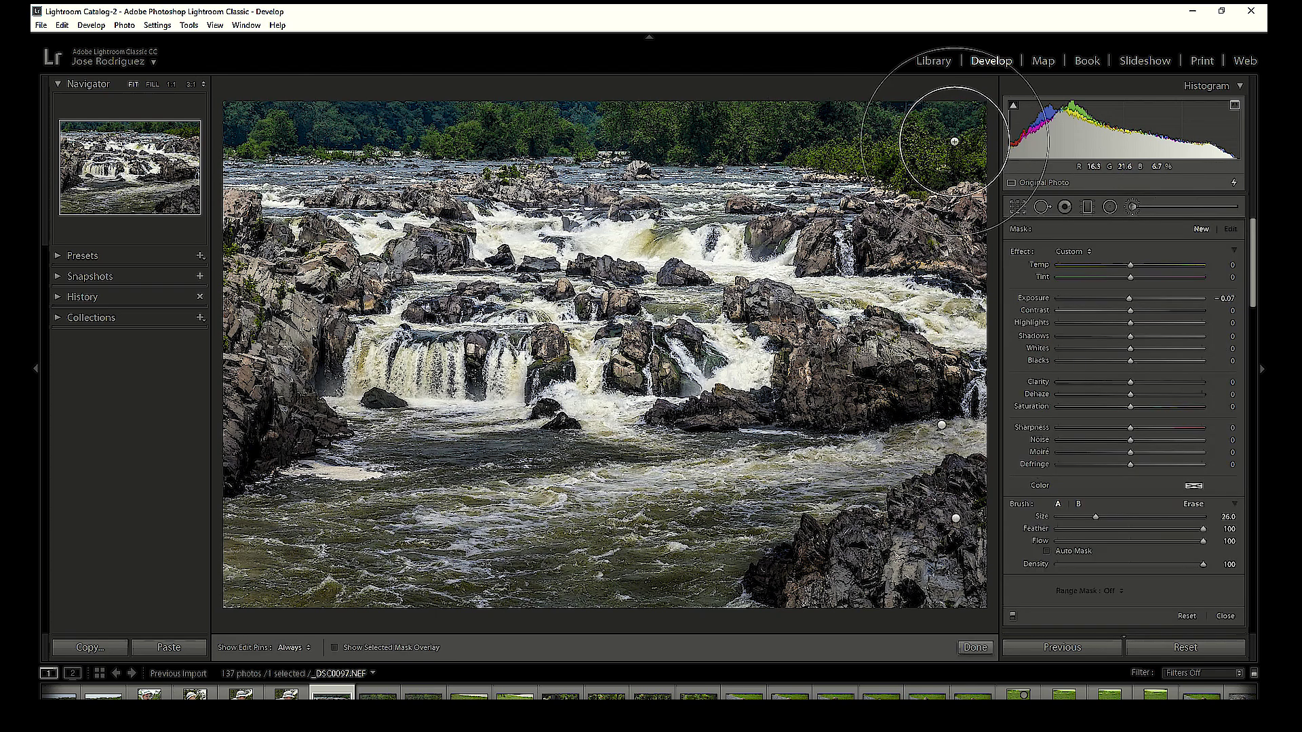
pyautogui.press('h')
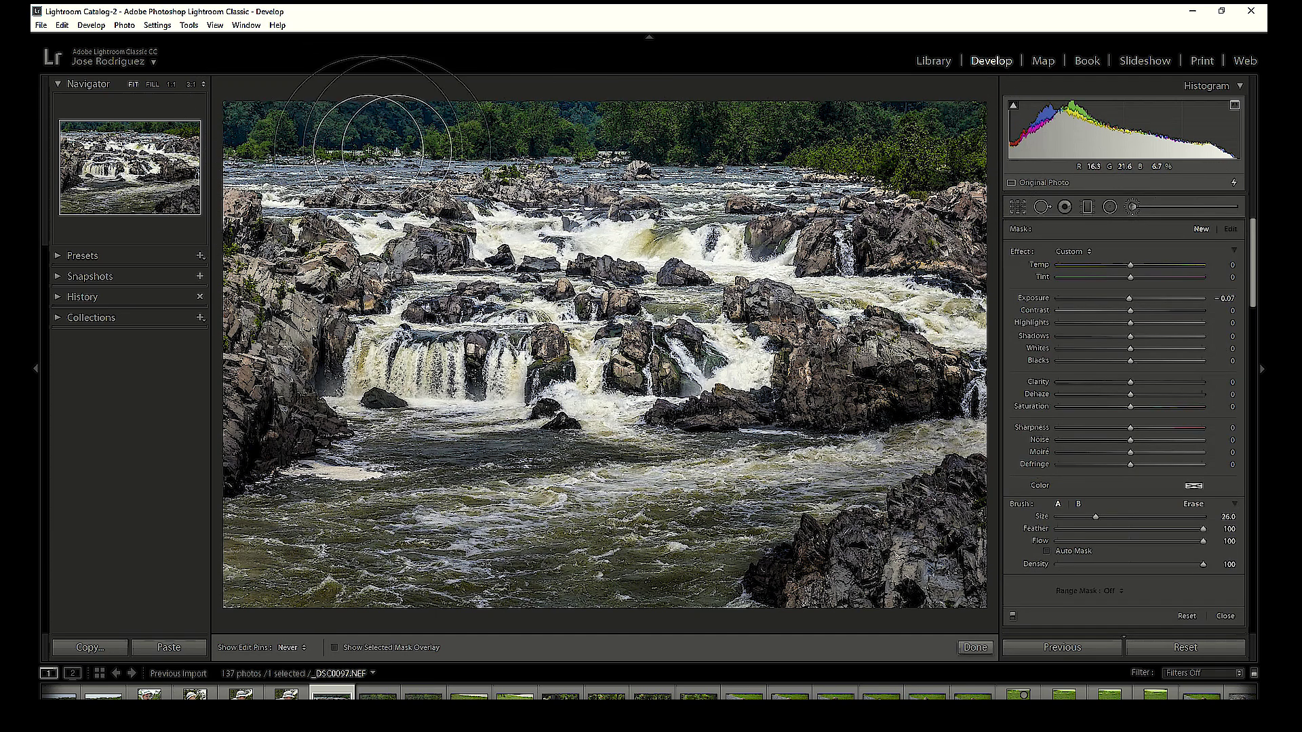
pyautogui.press('h')
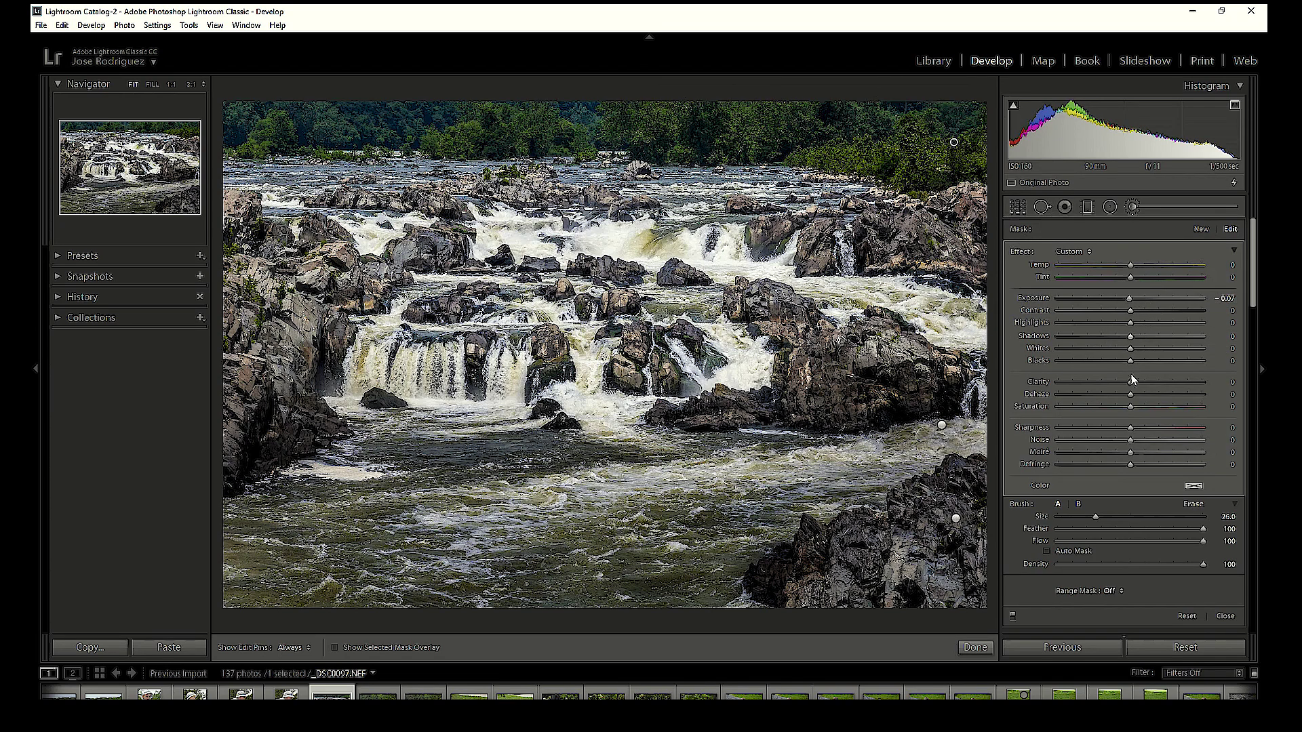
# Set the brushed treeline's Saturation to 46 and check the photo with the edit pins hidden.
pyautogui.moveTo(1134, 407); pyautogui.dragTo(1247, 407)
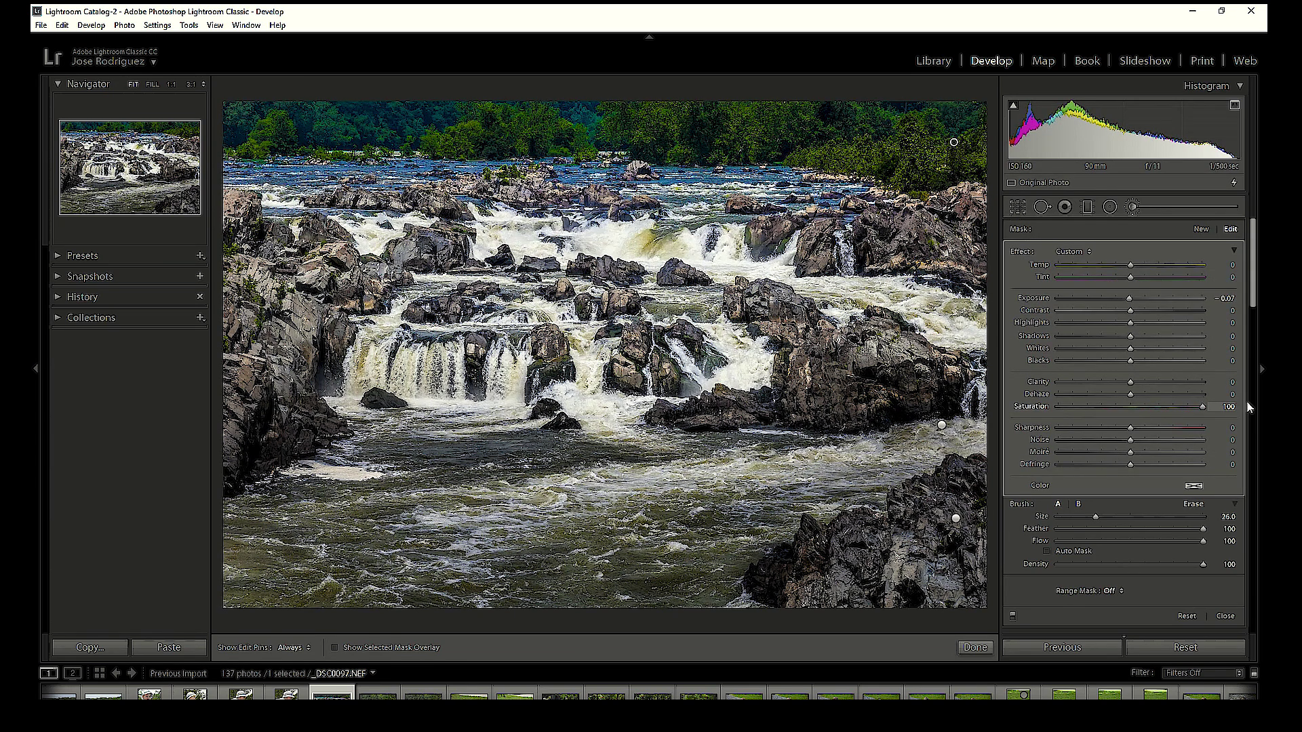
pyautogui.moveTo(1173, 408)
pyautogui.mouseDown()
pyautogui.moveTo(1134, 408)
pyautogui.moveTo(1181, 412)
pyautogui.moveTo(1163, 421)
pyautogui.mouseUp()
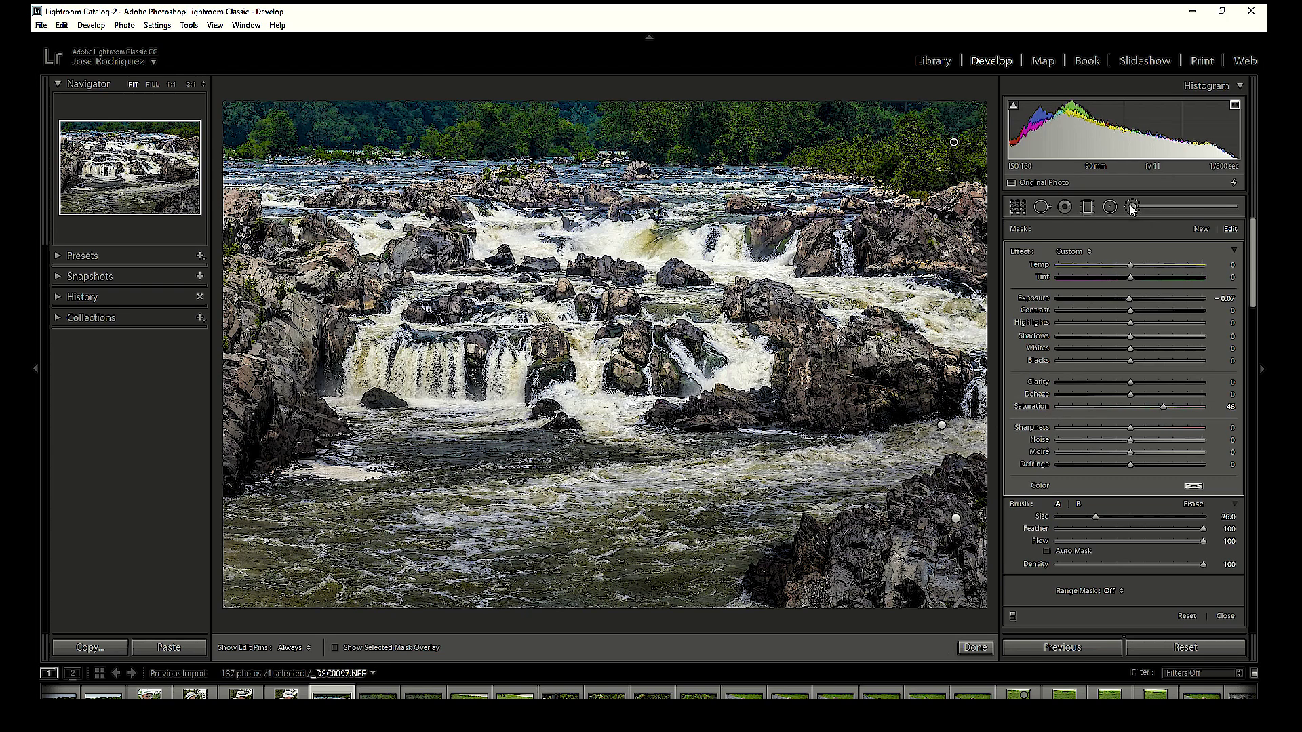
pyautogui.press('h')
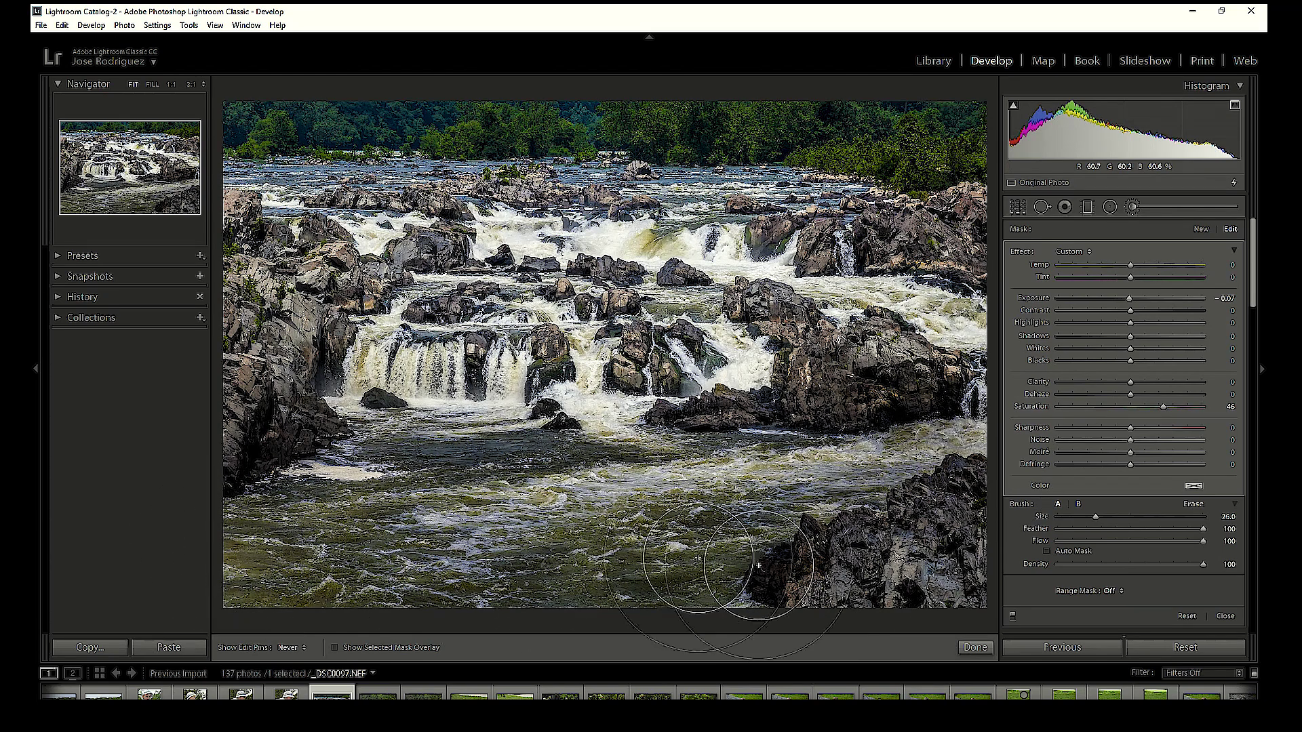
pyautogui.press('h')
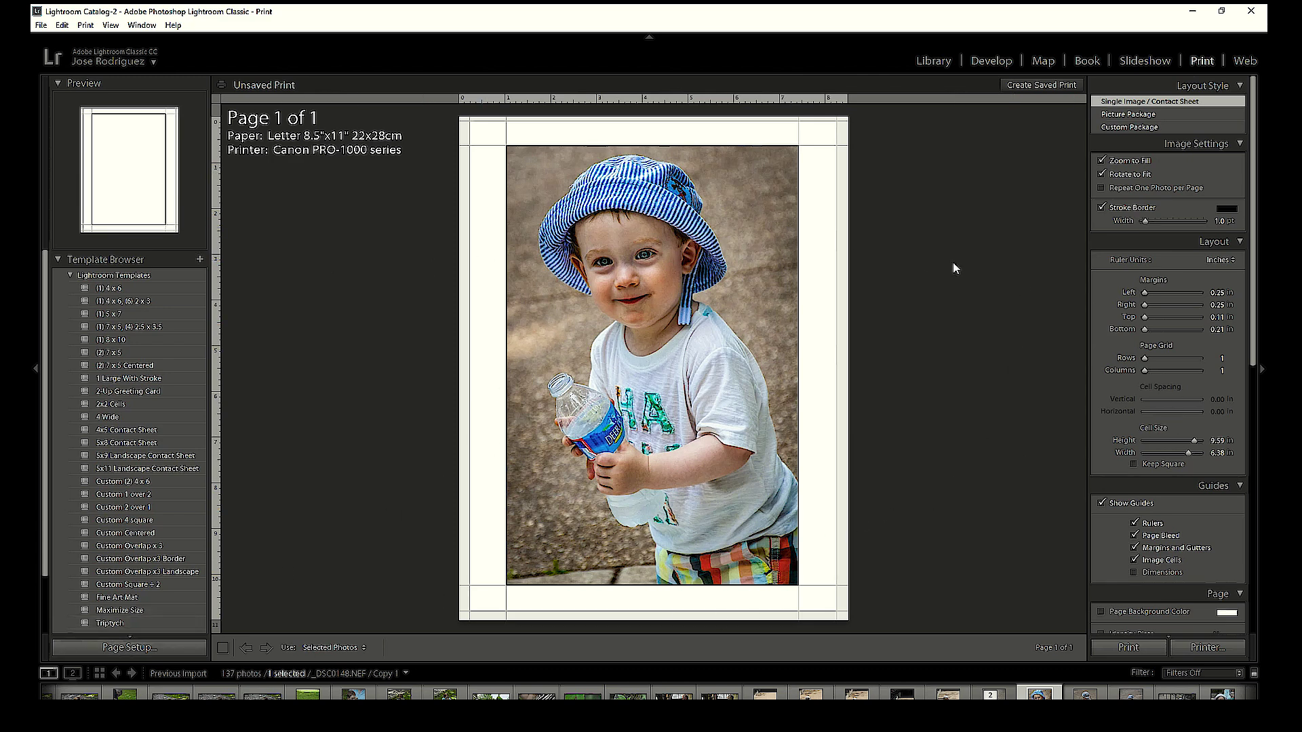
# Choose the Canon PRO-100 series as the printer in the page setup for the child portrait.
pyautogui.click(134, 649)
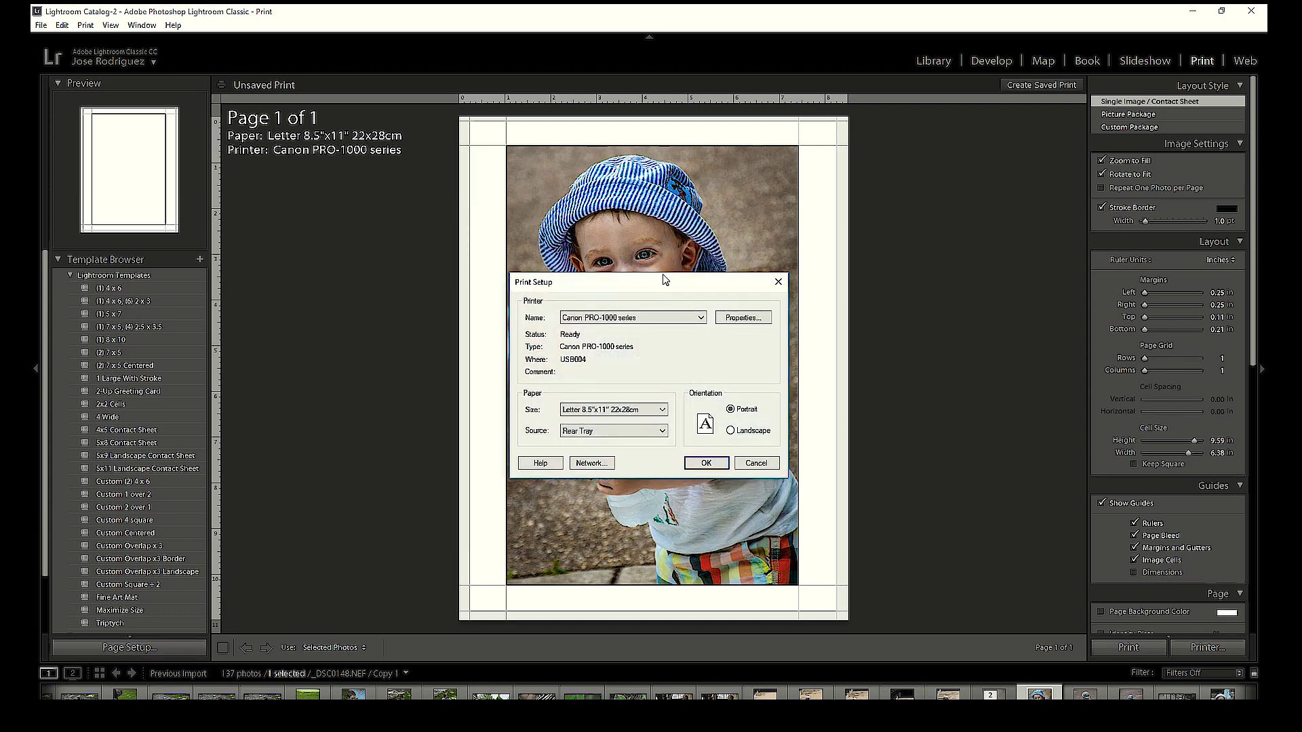
pyautogui.moveTo(663, 278); pyautogui.dragTo(630, 175)
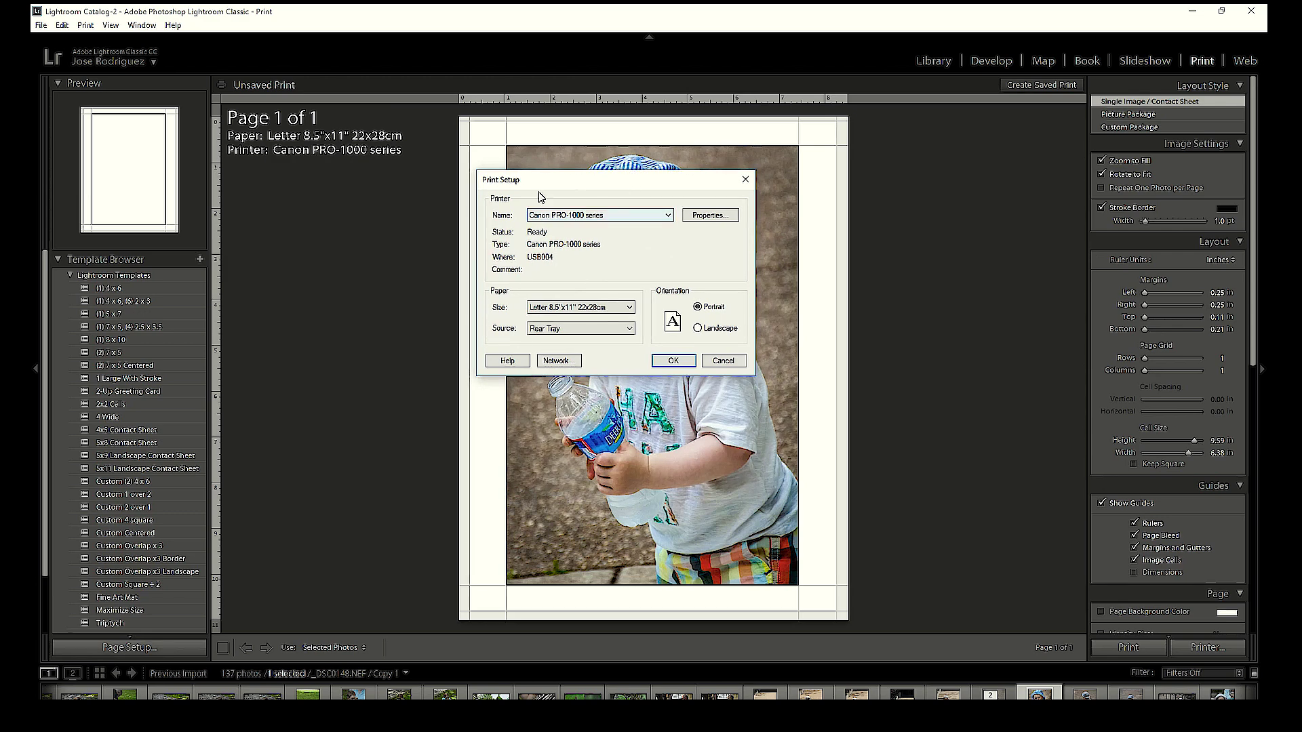
pyautogui.click(669, 215)
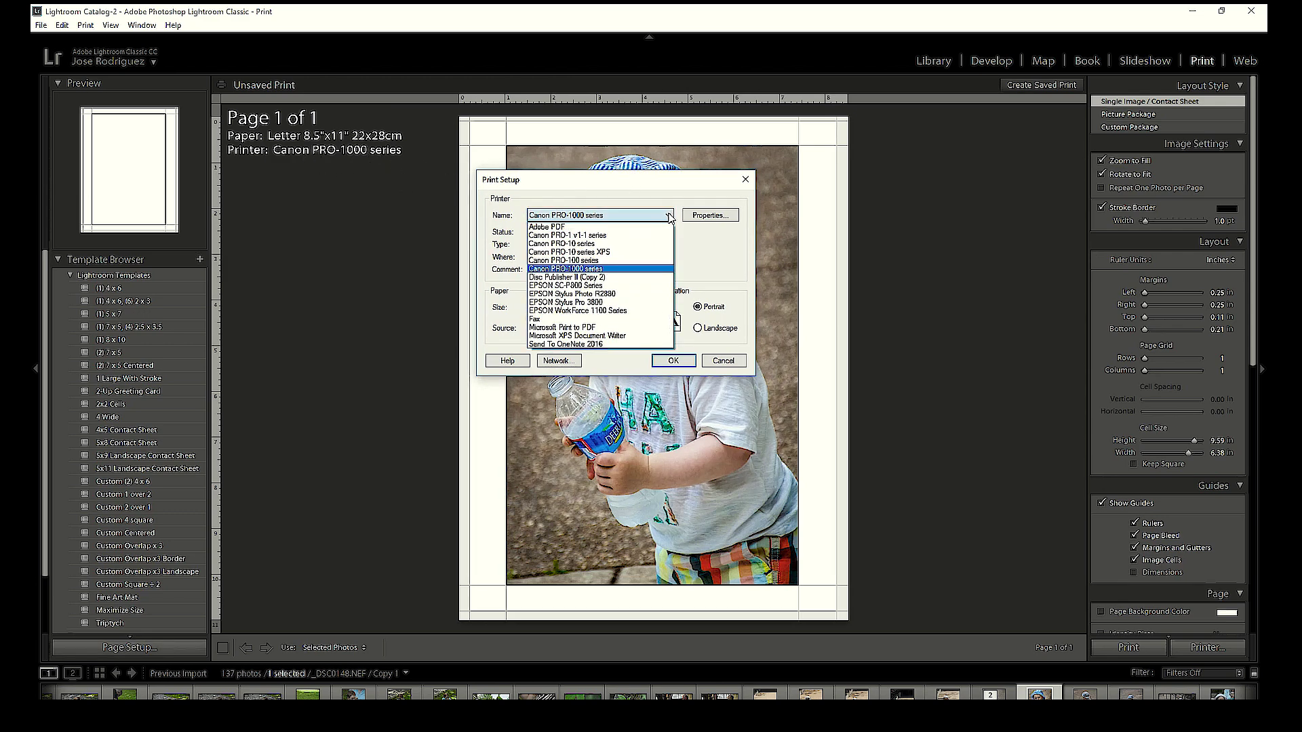
pyautogui.click(580, 261)
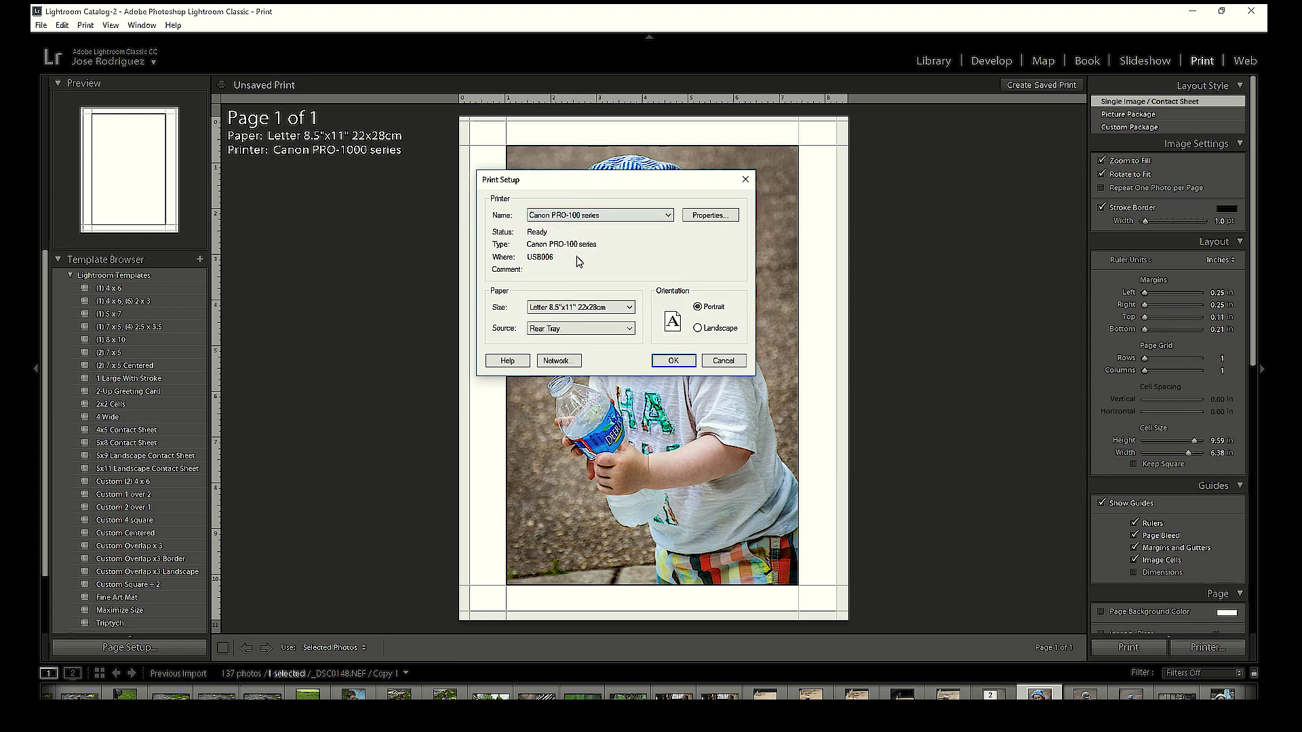
# Select the Photo Printing preset in the Canon PRO-100 printer properties and disable Borderless Printing.
pyautogui.click(712, 217)
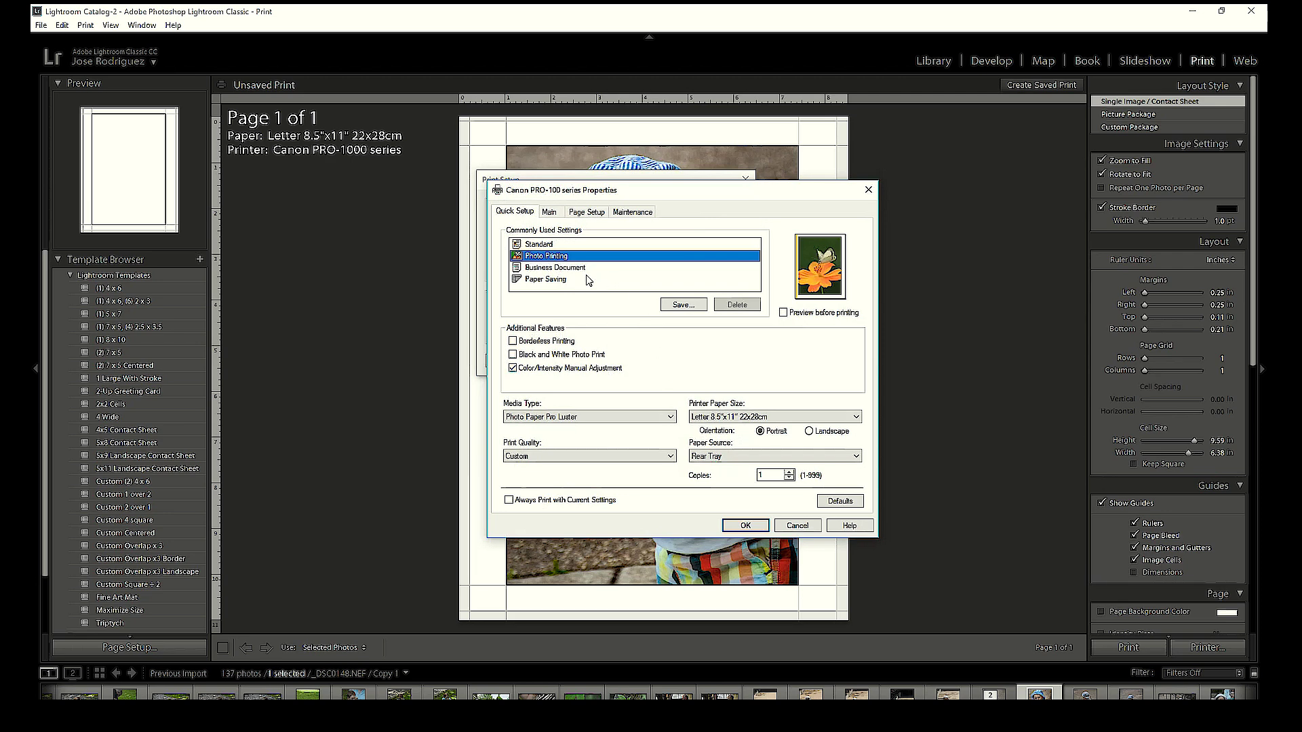
pyautogui.press('Escape')
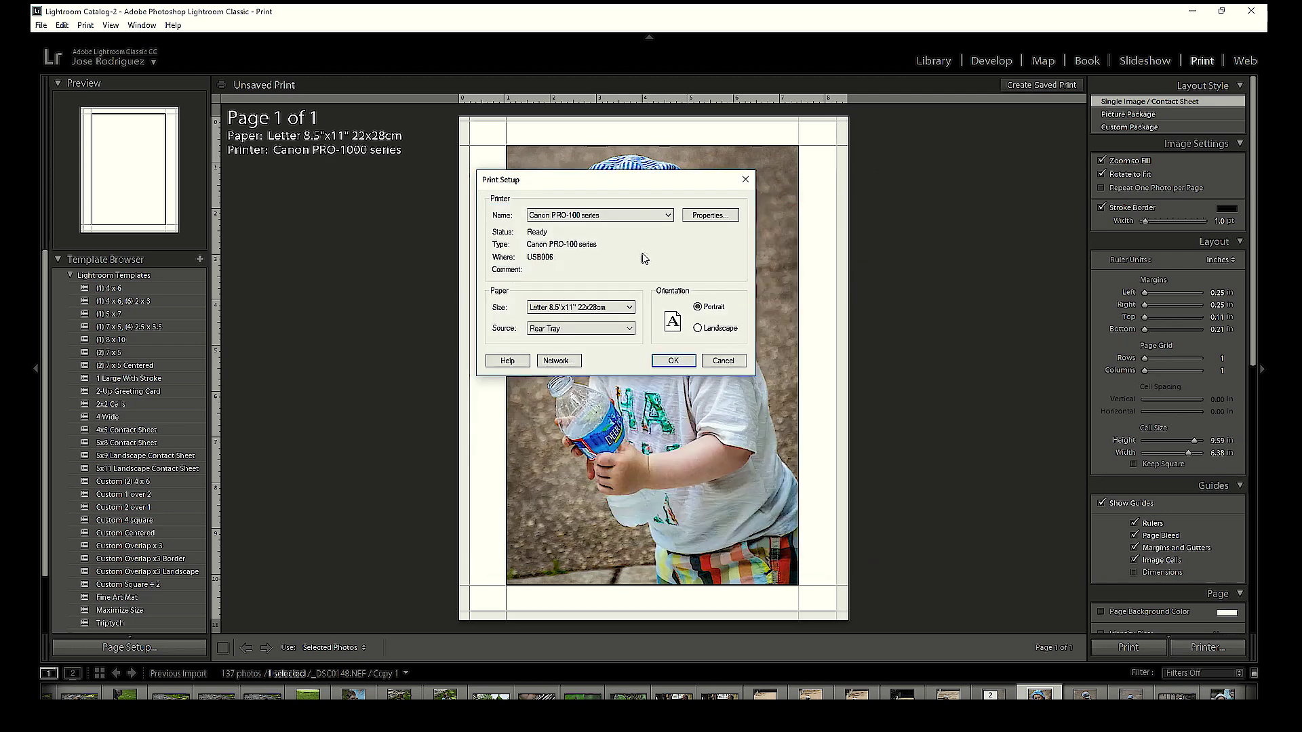
pyautogui.click(716, 216)
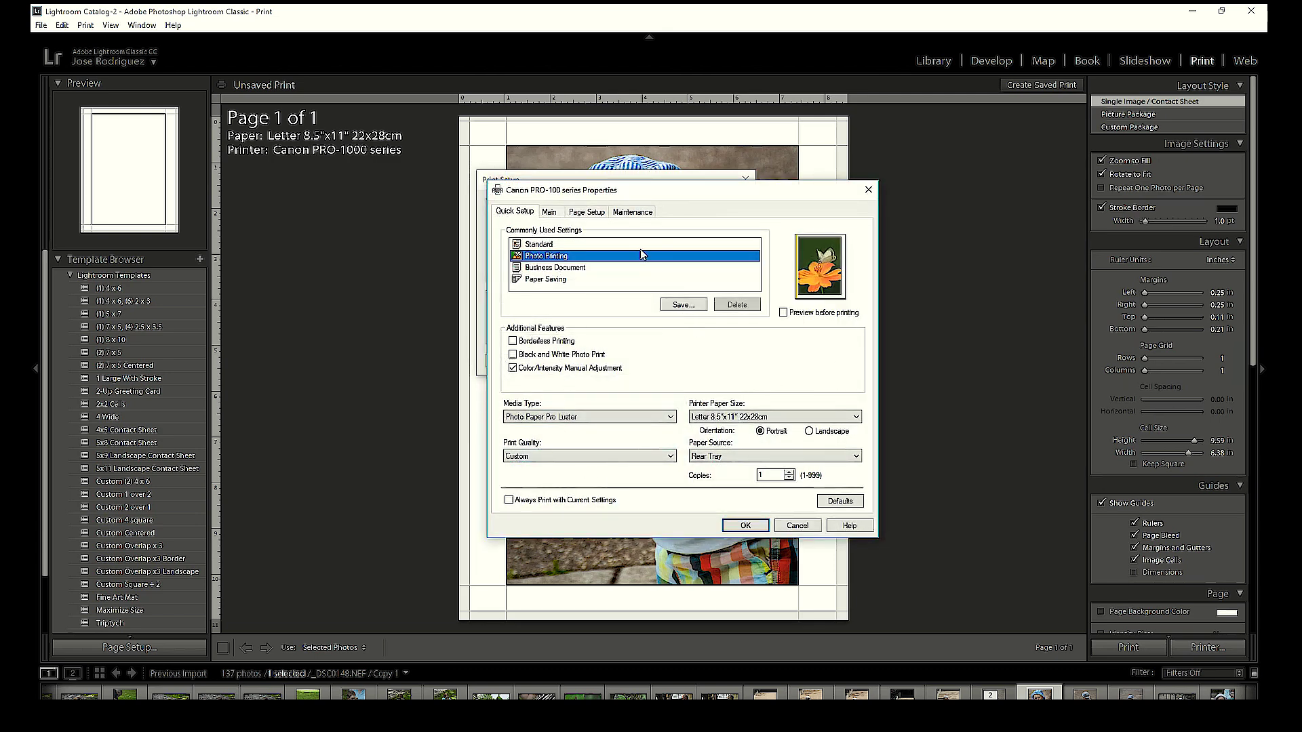
pyautogui.click(539, 246)
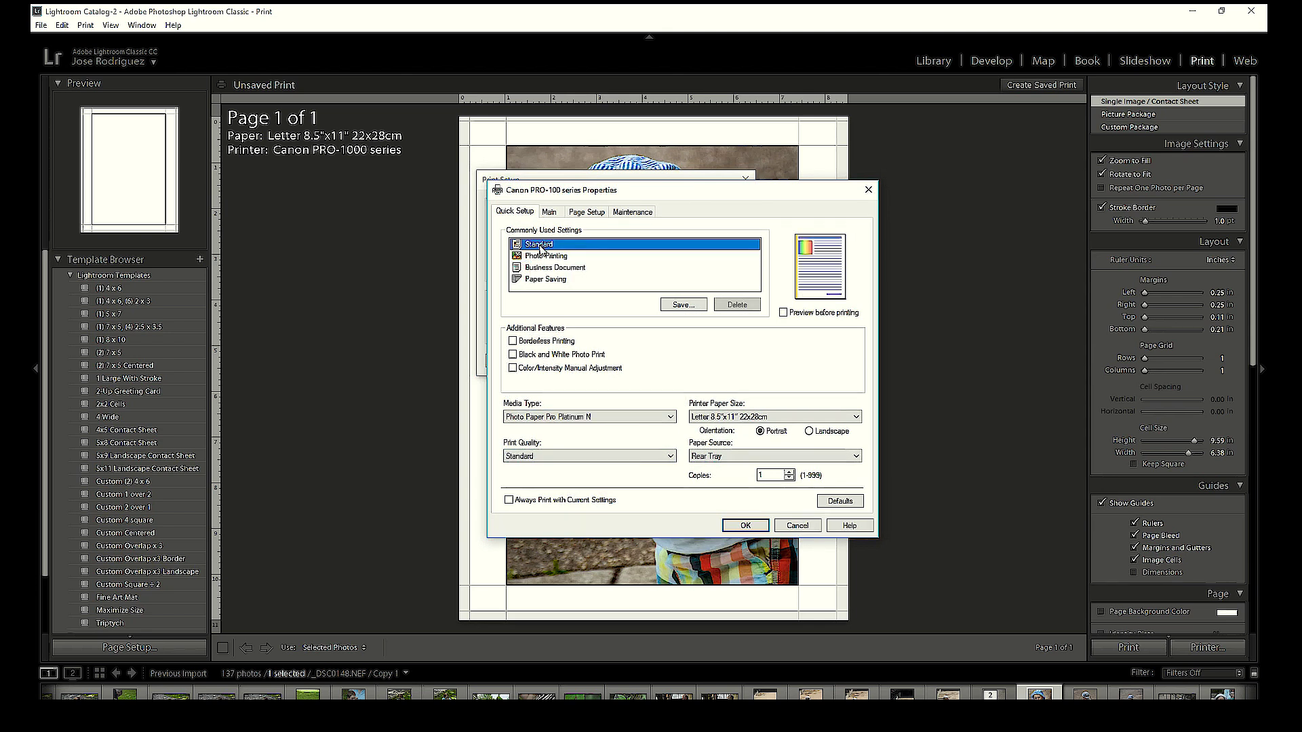
pyautogui.click(535, 269)
pyautogui.click(535, 280)
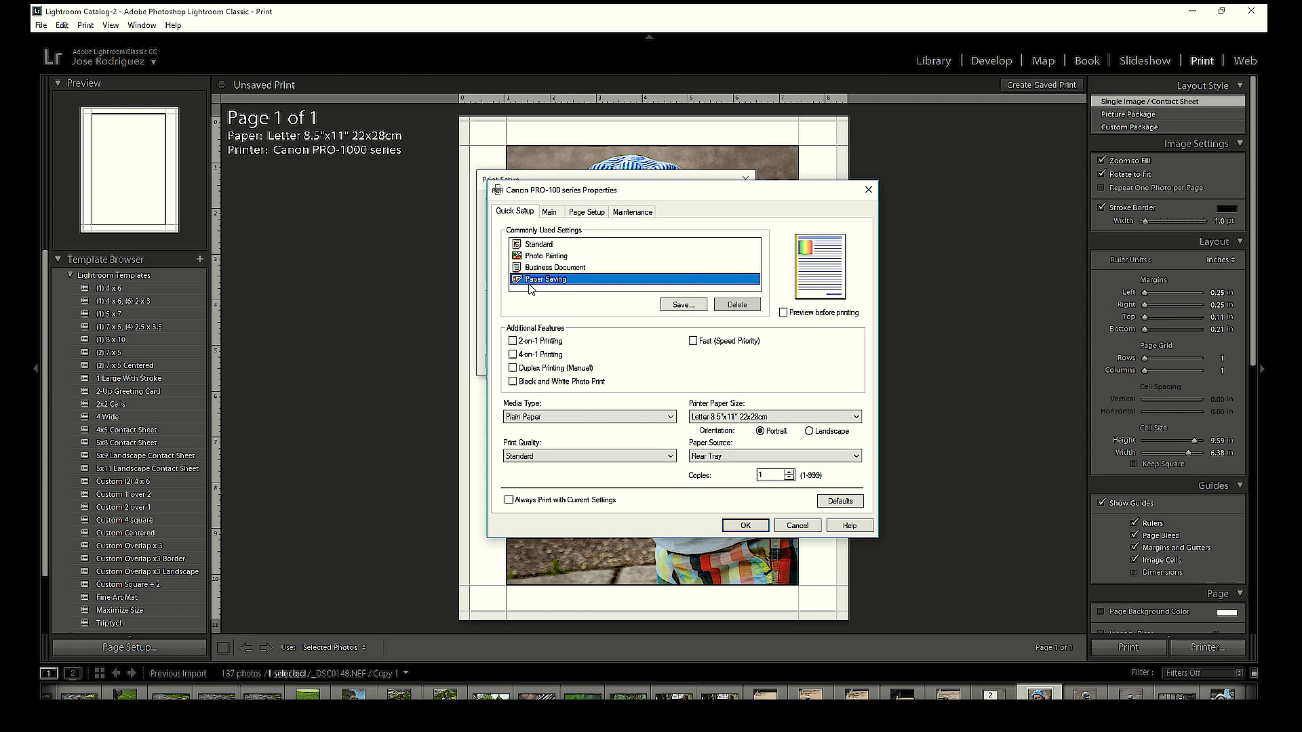
pyautogui.click(529, 257)
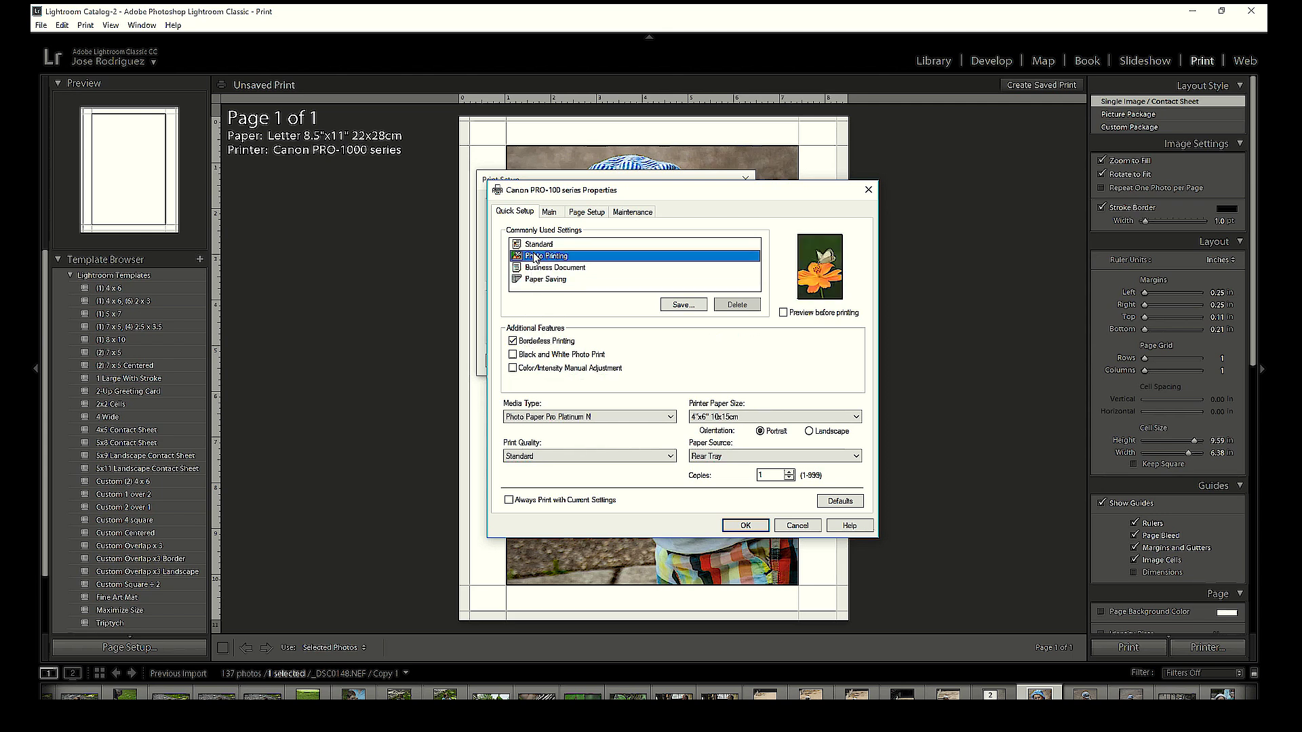
pyautogui.click(513, 342)
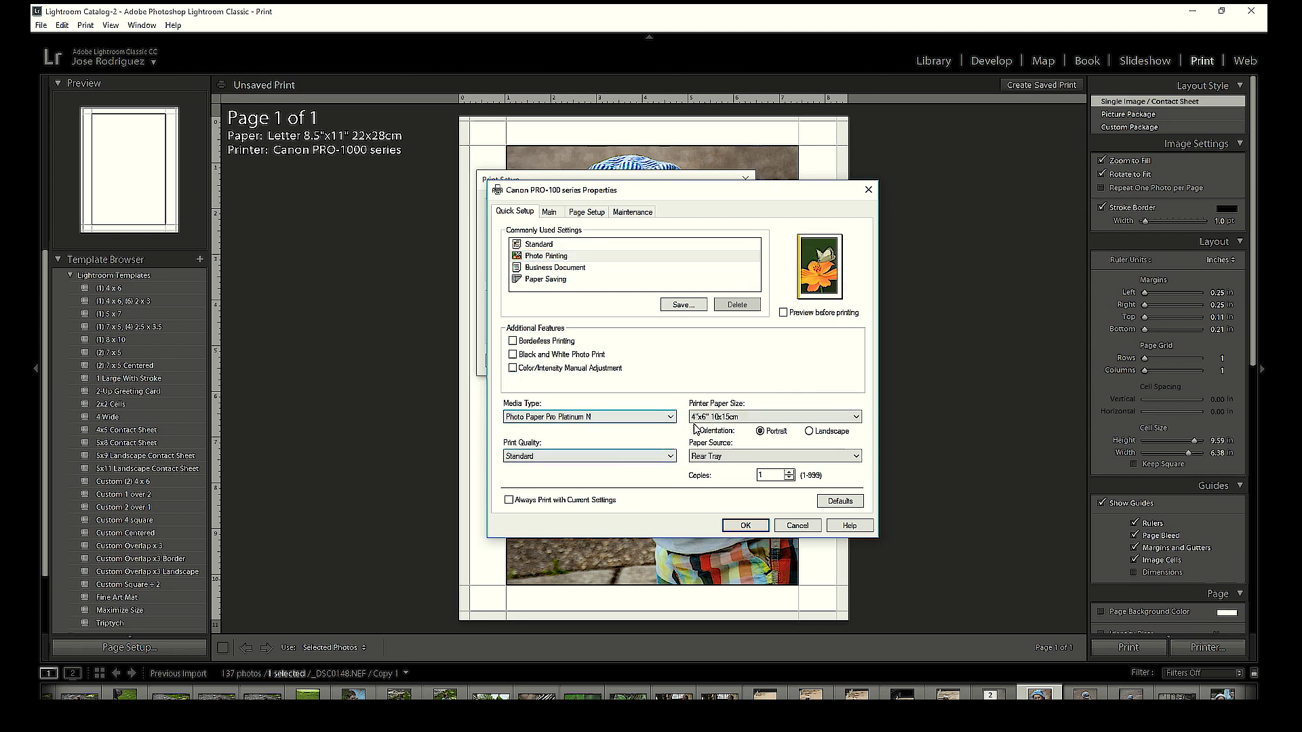
# Enable Color/Intensity Manual Adjustment and set its Color Correction matching to None.
pyautogui.click(513, 369)
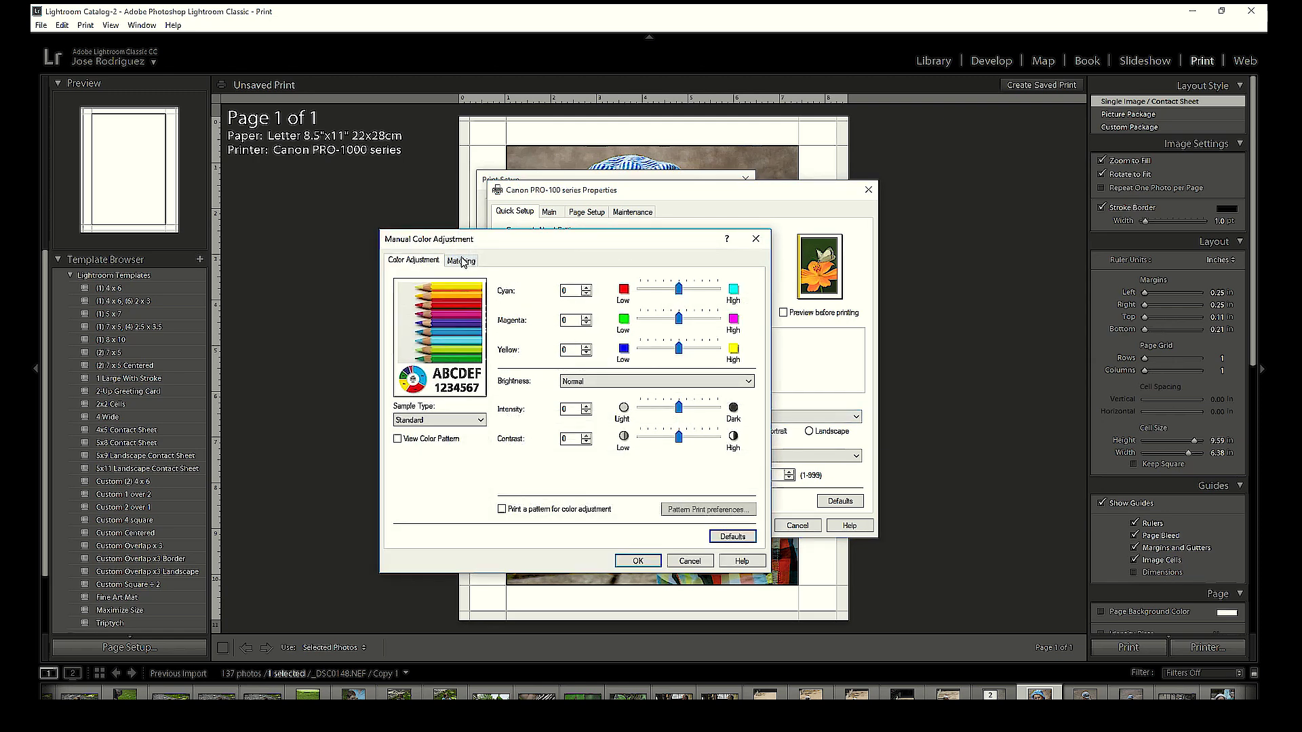
pyautogui.moveTo(595, 404); pyautogui.dragTo(628, 204)
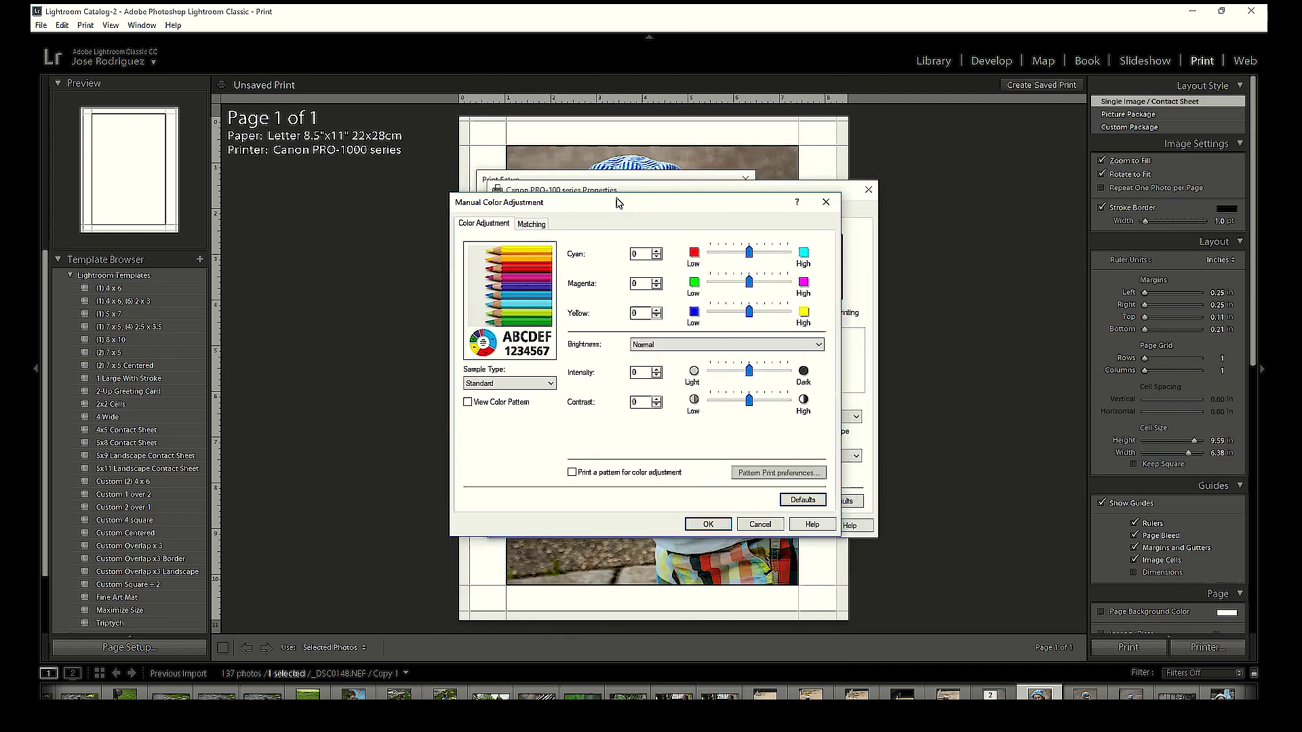
pyautogui.click(544, 231)
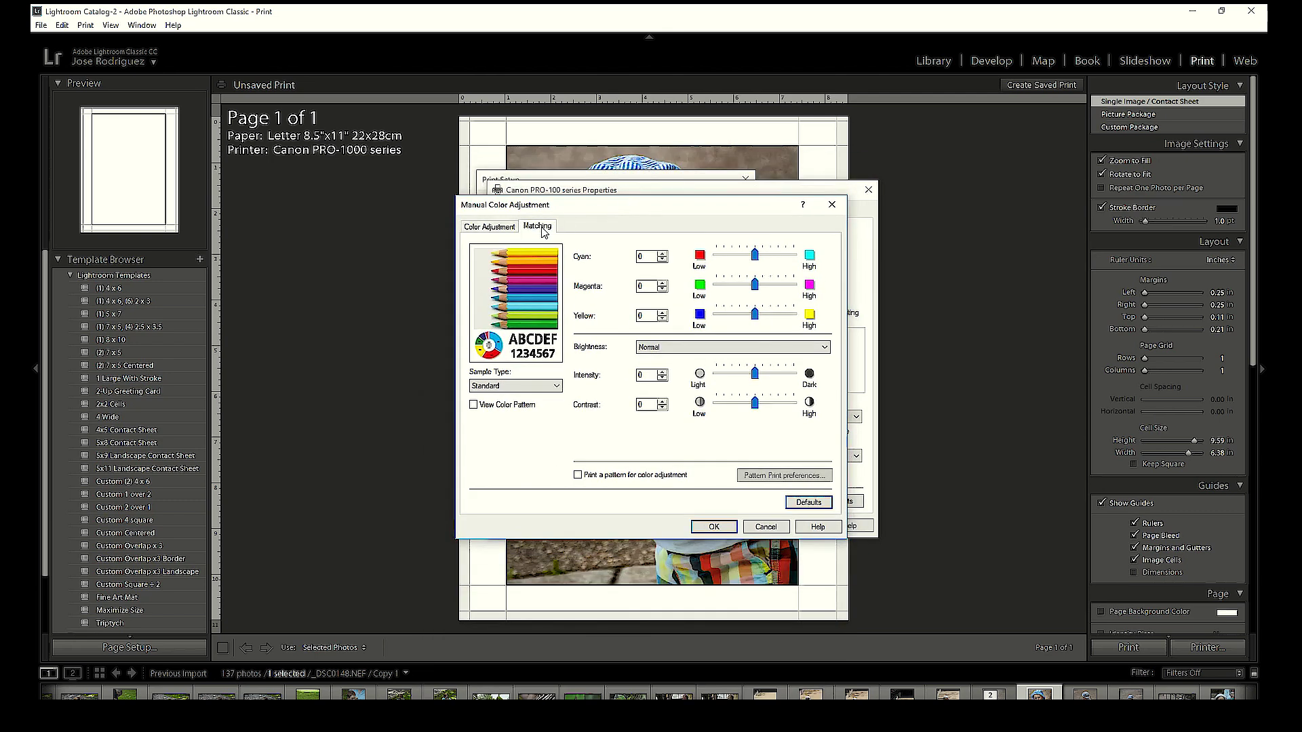
pyautogui.click(485, 275)
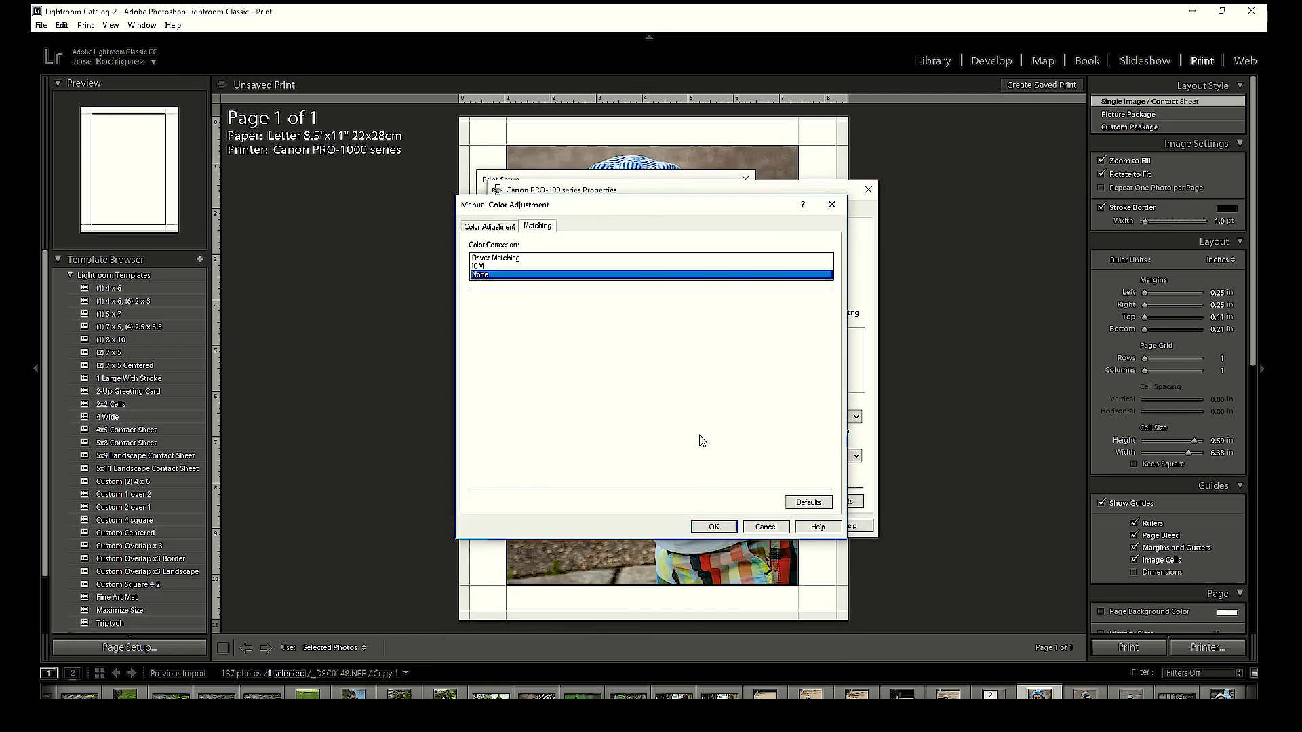
pyautogui.click(714, 526)
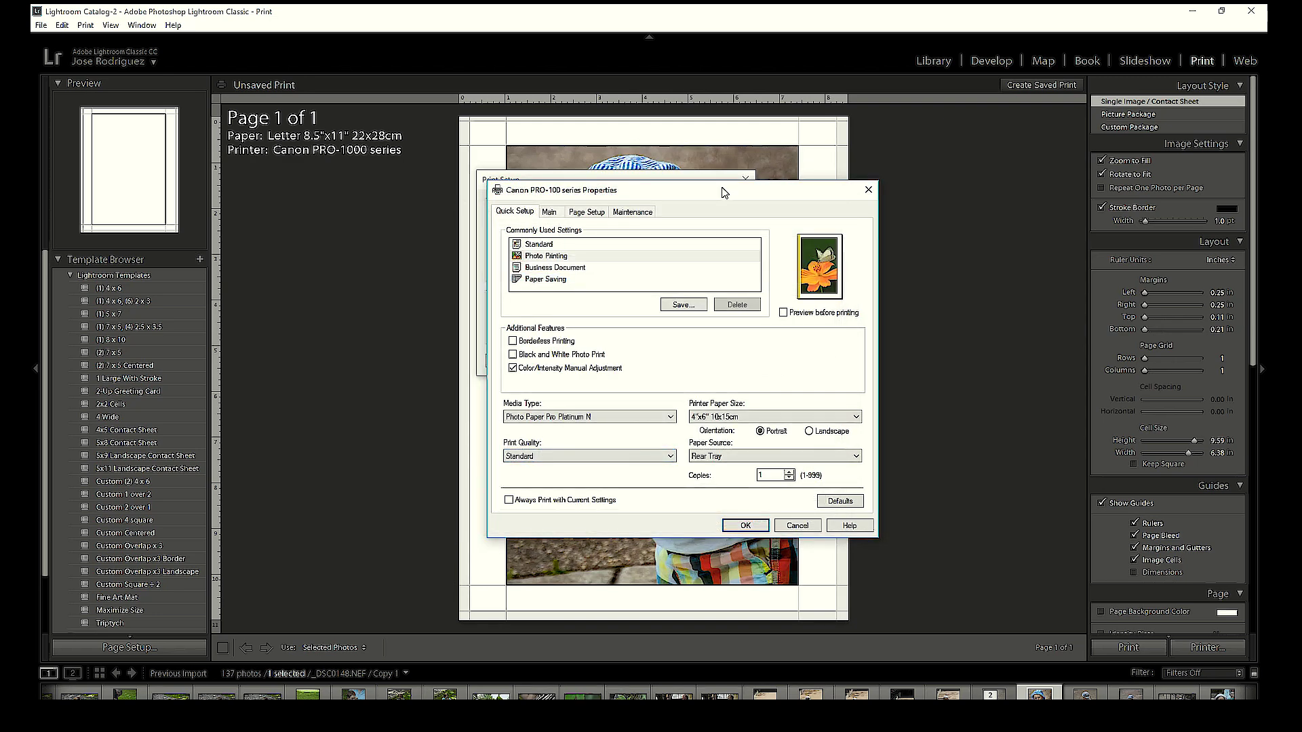
# Set the printer's Media Type to Photo Paper Plus Semi-gloss and its Print Quality to High.
pyautogui.moveTo(722, 190); pyautogui.dragTo(693, 198)
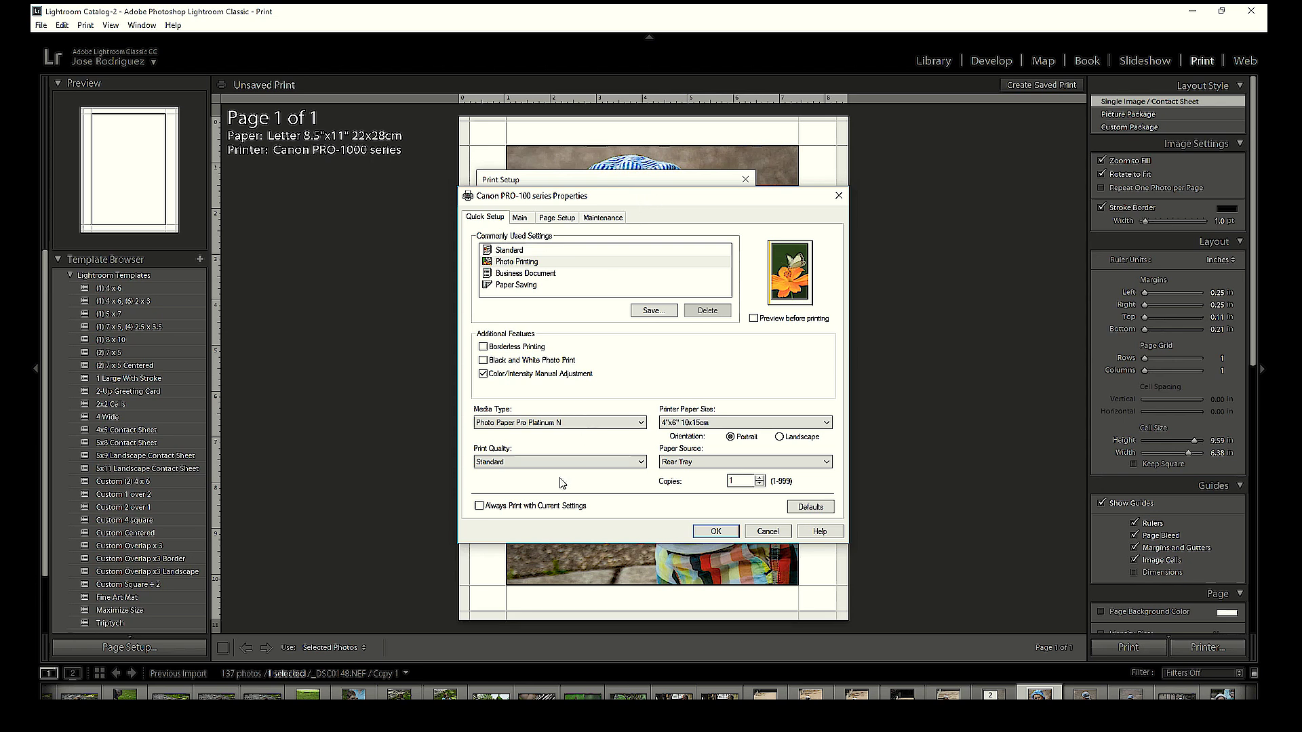
pyautogui.click(577, 425)
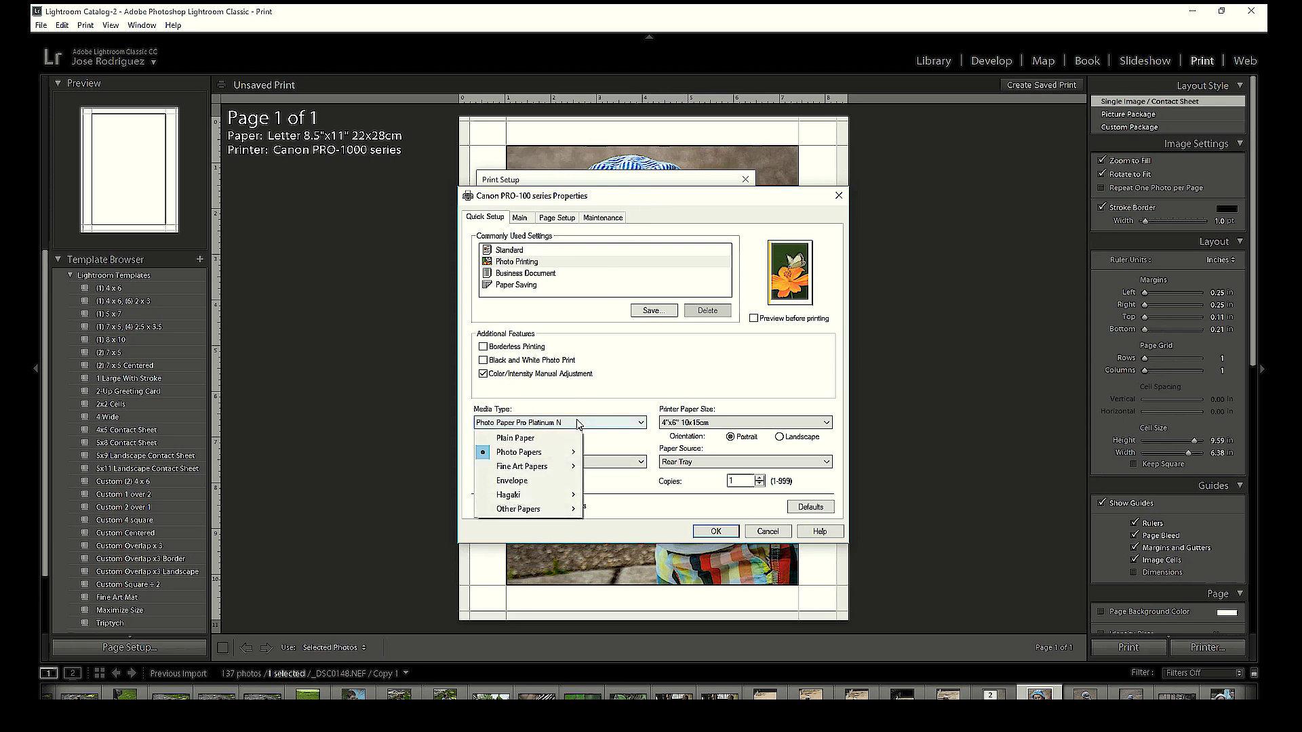
pyautogui.moveTo(542, 453)
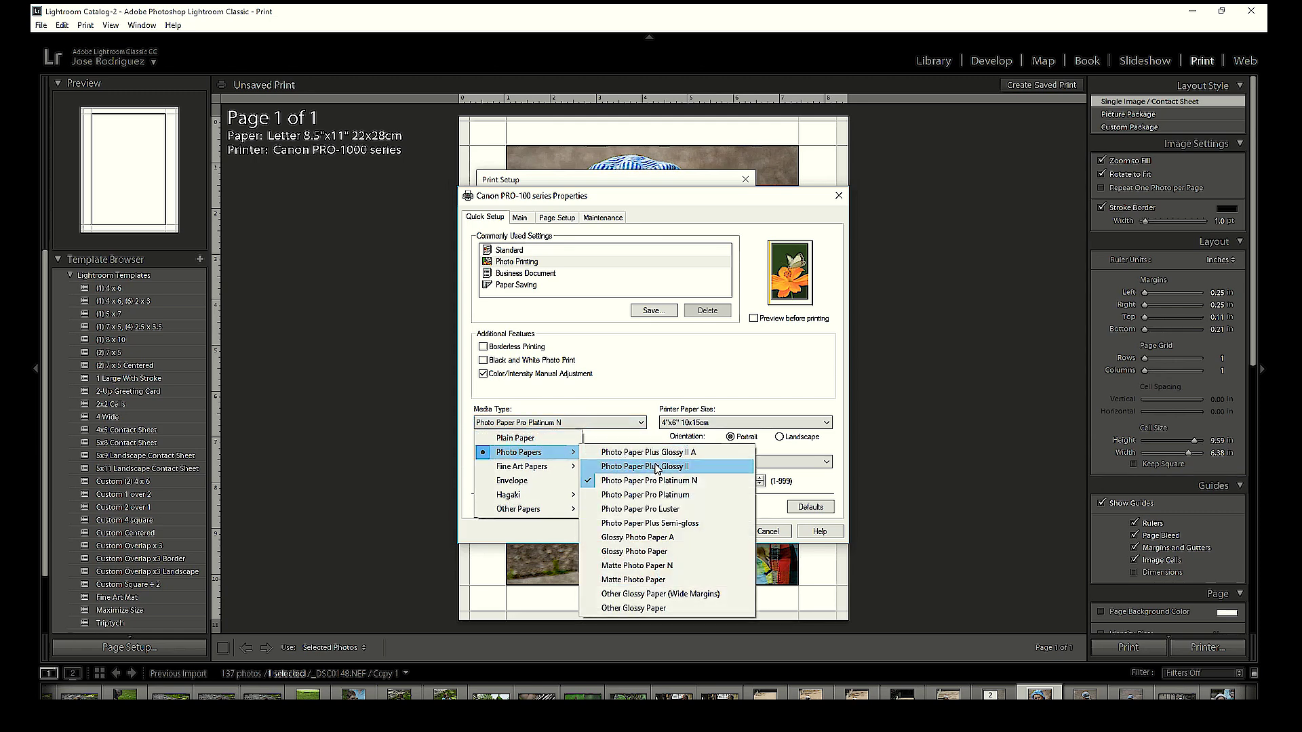
pyautogui.click(645, 525)
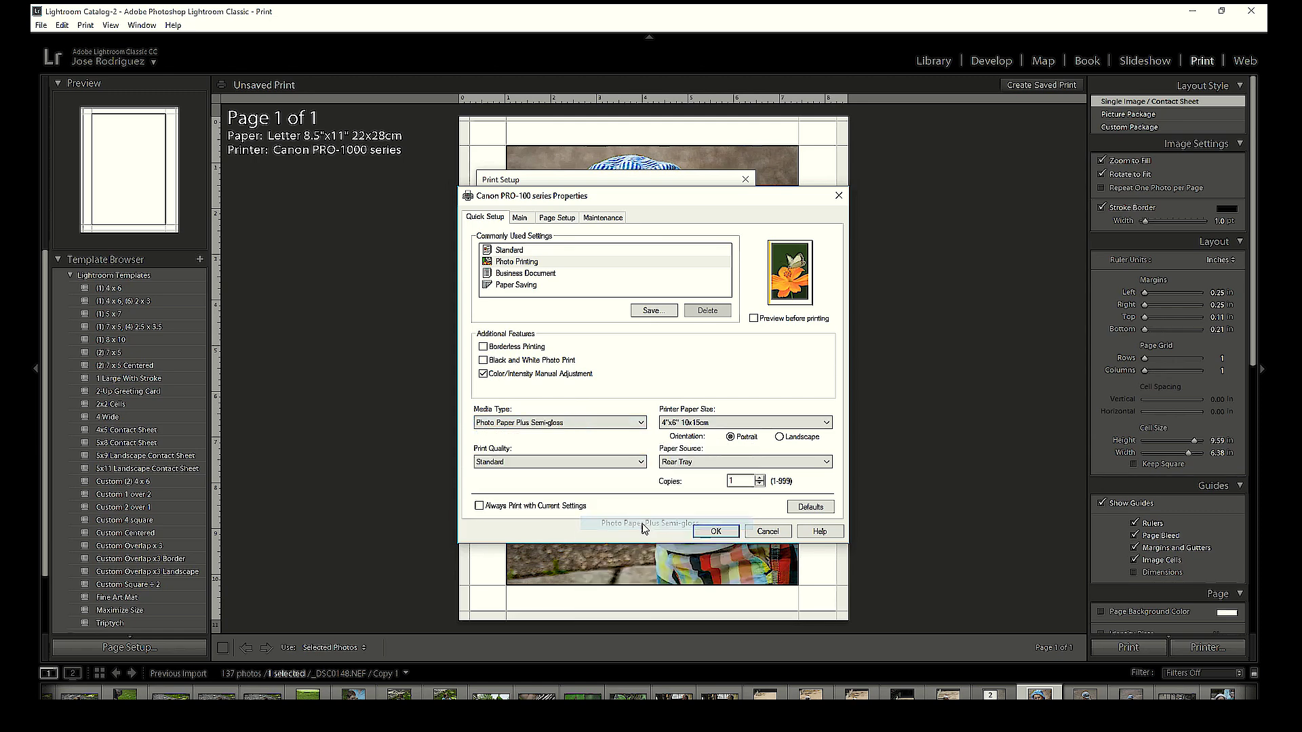
pyautogui.click(542, 462)
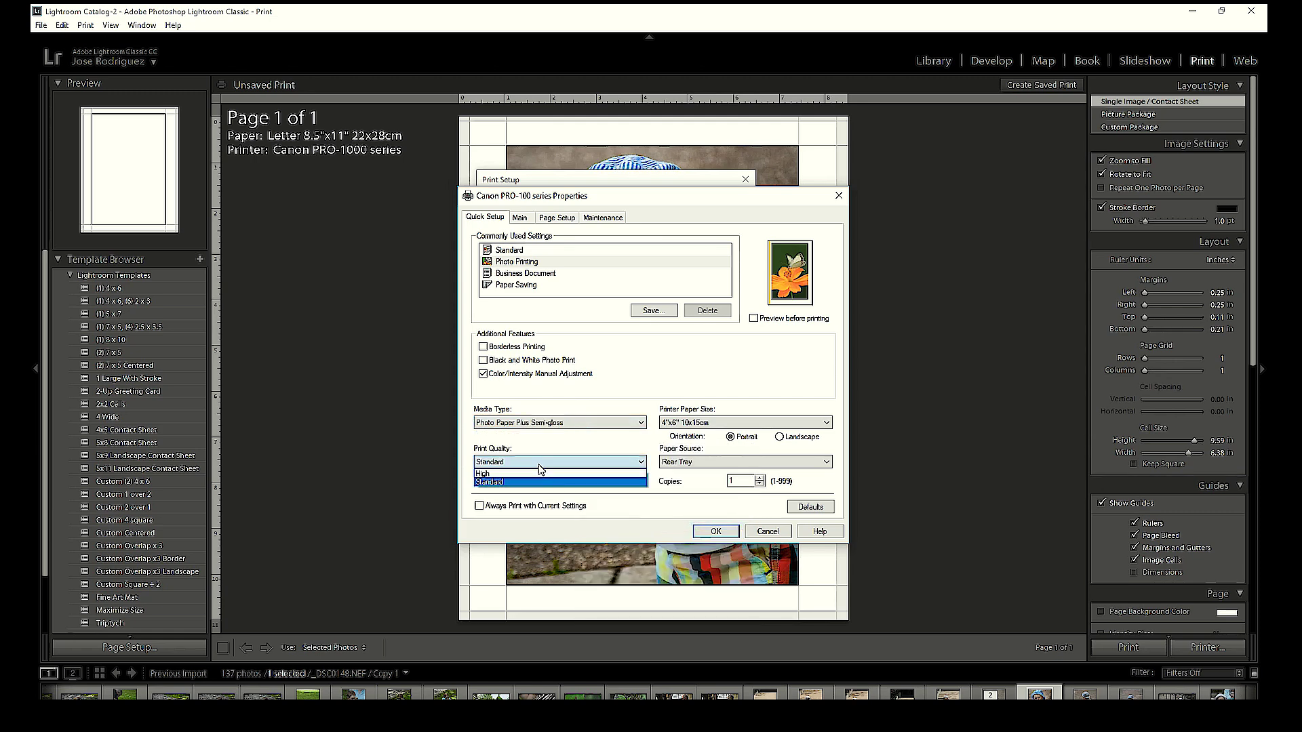
pyautogui.click(500, 474)
# Set the printer paper size to Letter 8.5"x11" 22x28cm and apply the printer properties and print setup.
pyautogui.click(714, 424)
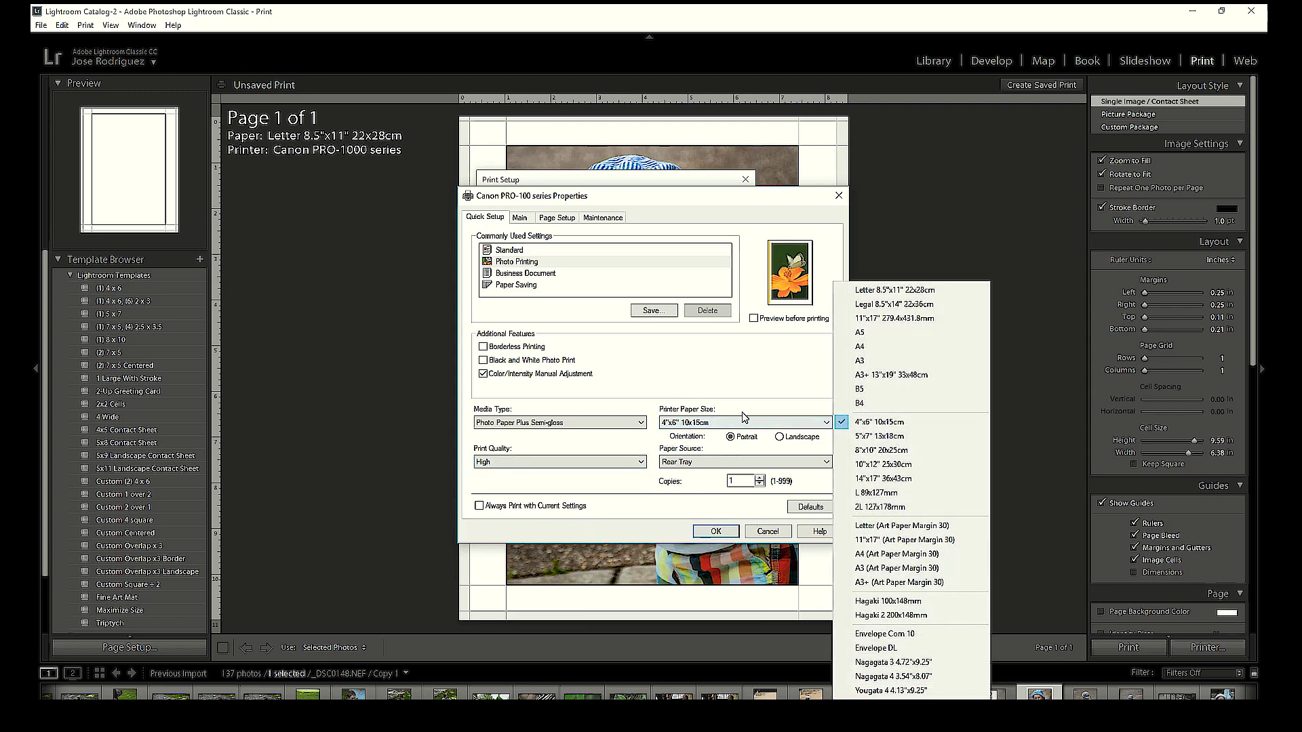
pyautogui.click(898, 291)
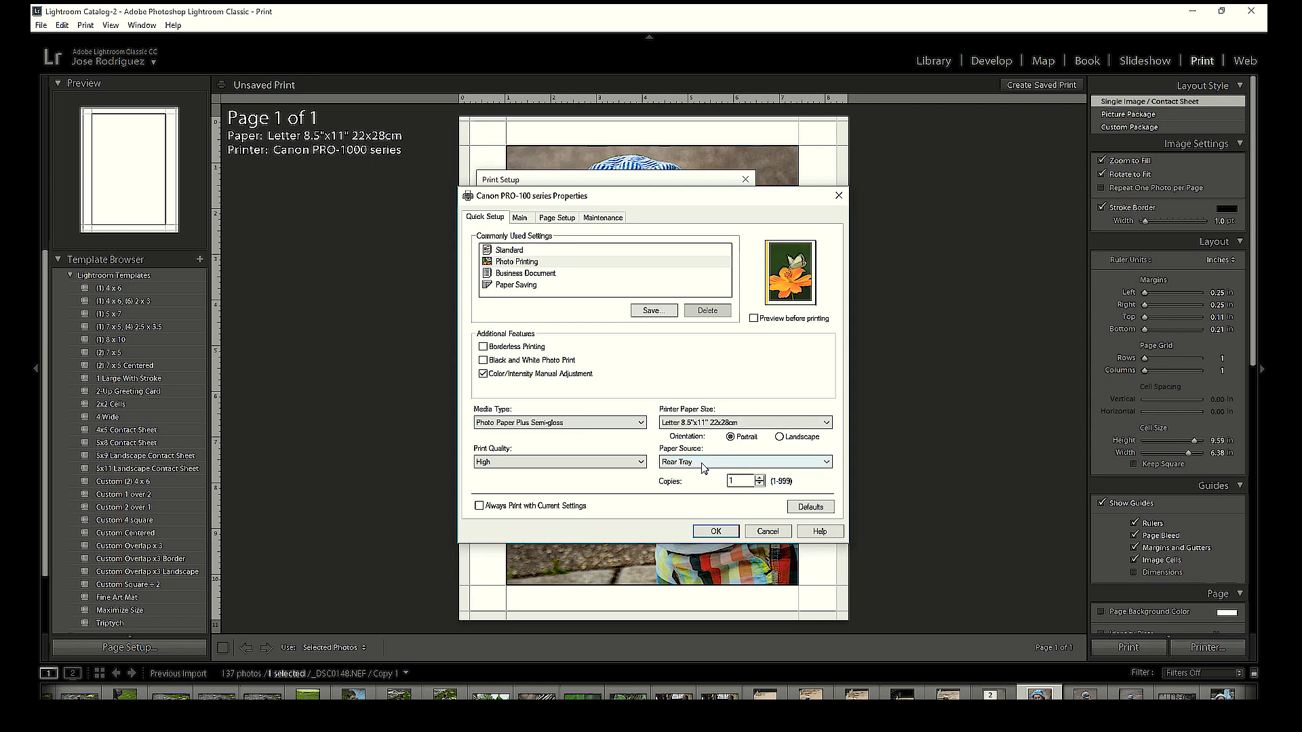
pyautogui.click(714, 532)
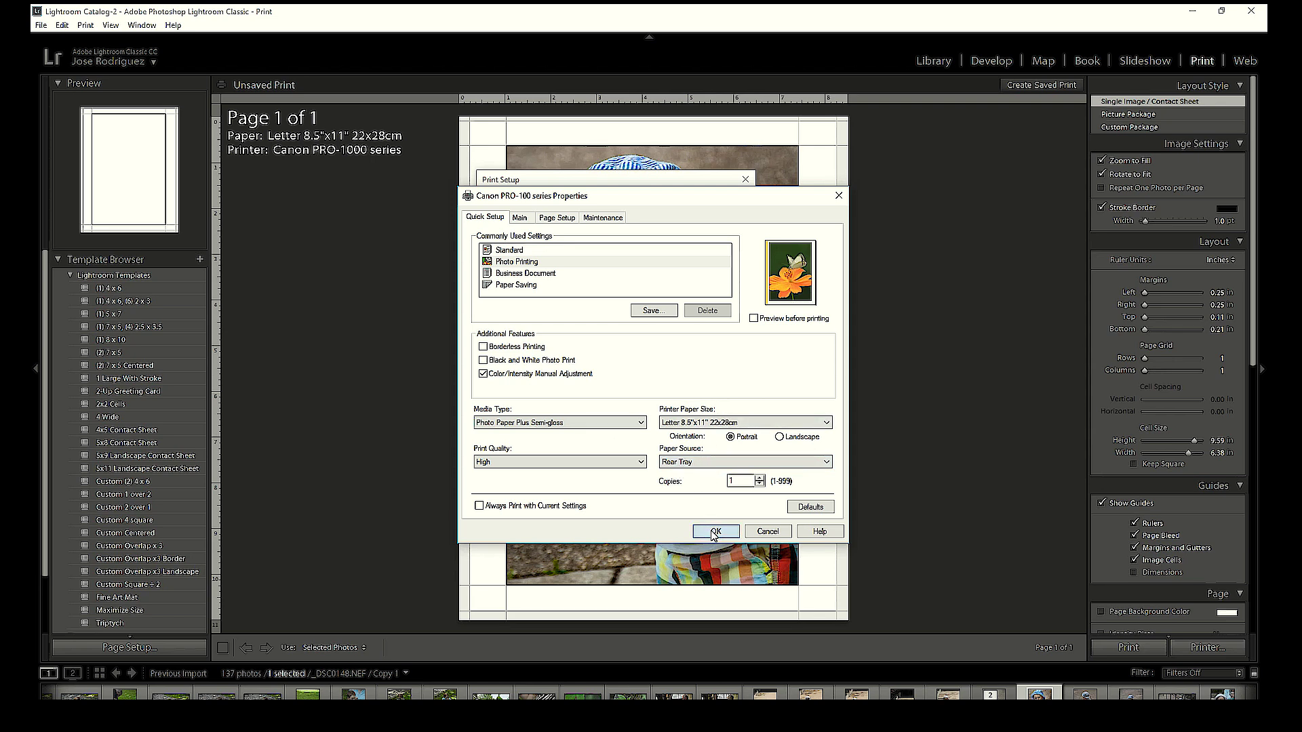
pyautogui.press('Return')
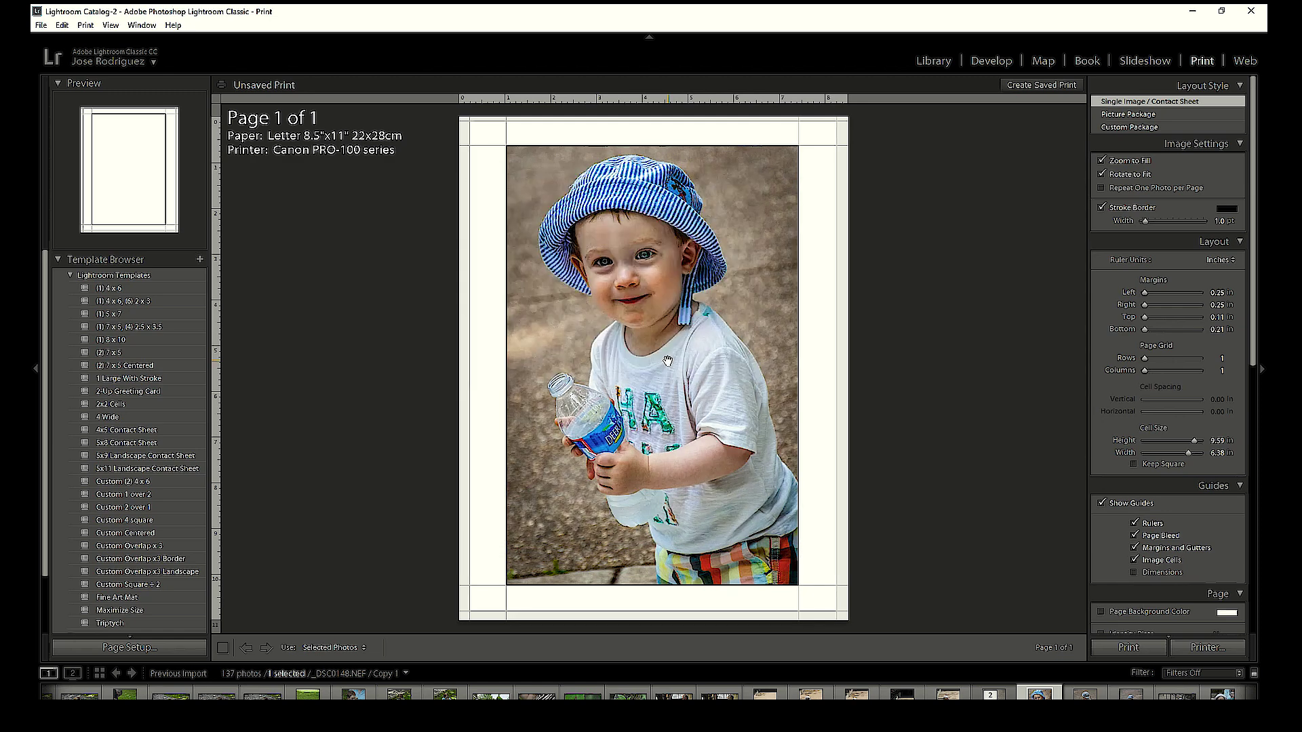
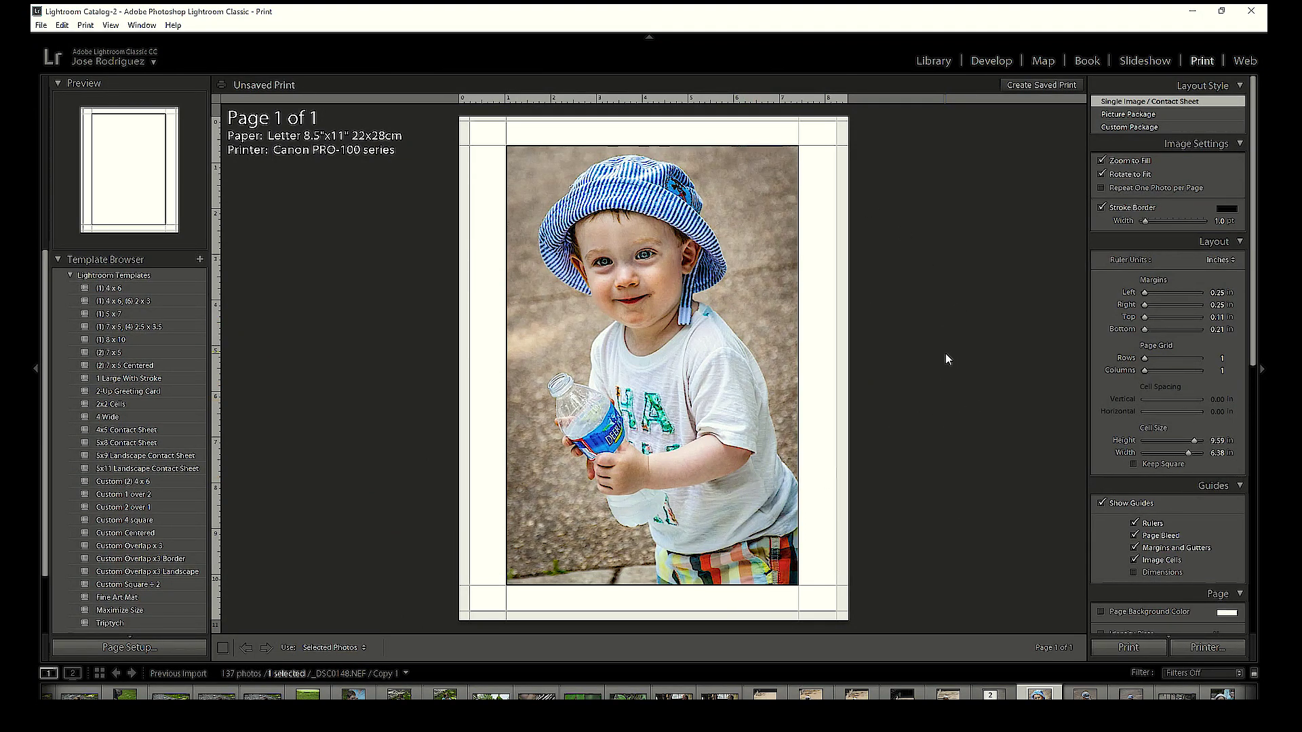
# Undo the last print cell size change, restoring a cell height of 10.00 in and width of 6.65 in.
pyautogui.hotkey('ctrl', 'z')
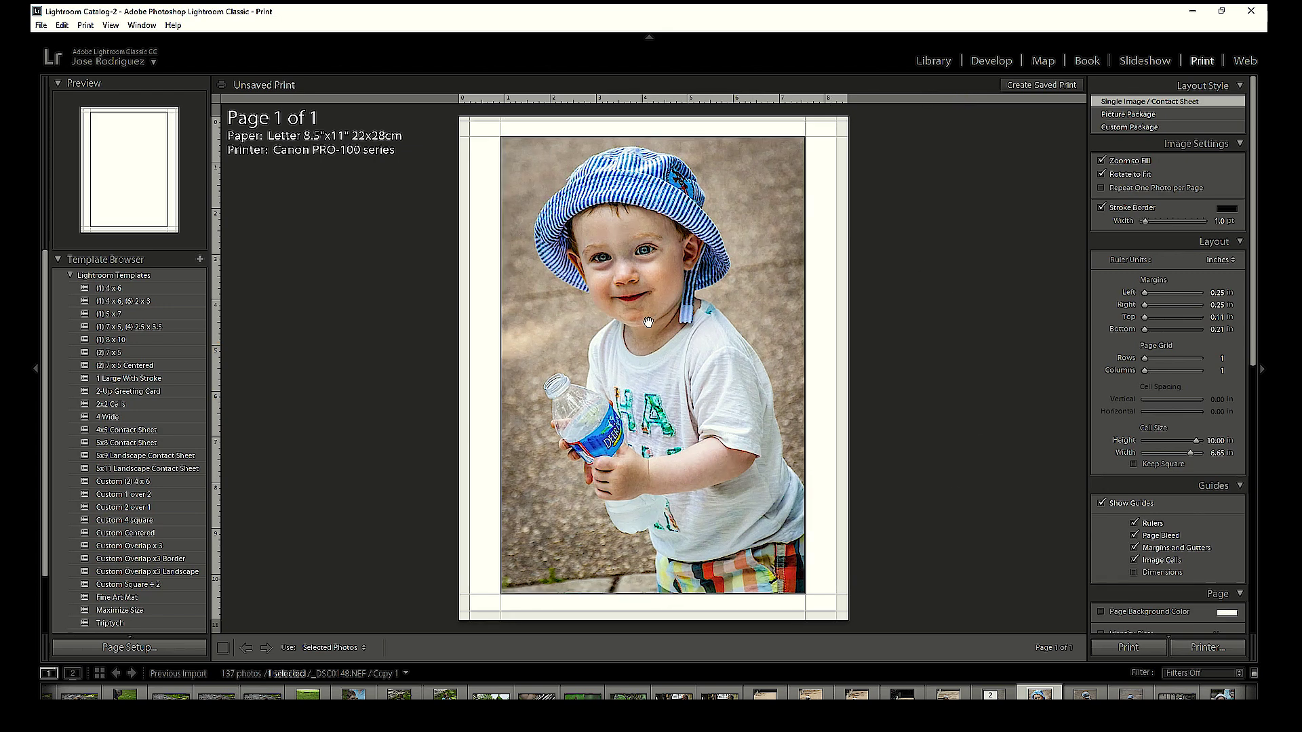
pyautogui.scroll(-1, 1244, 305)
pyautogui.scroll(1, 1207, 231)
pyautogui.moveTo(1256, 227); pyautogui.dragTo(1256, 366)
pyautogui.scroll(-5, 1186, 481)
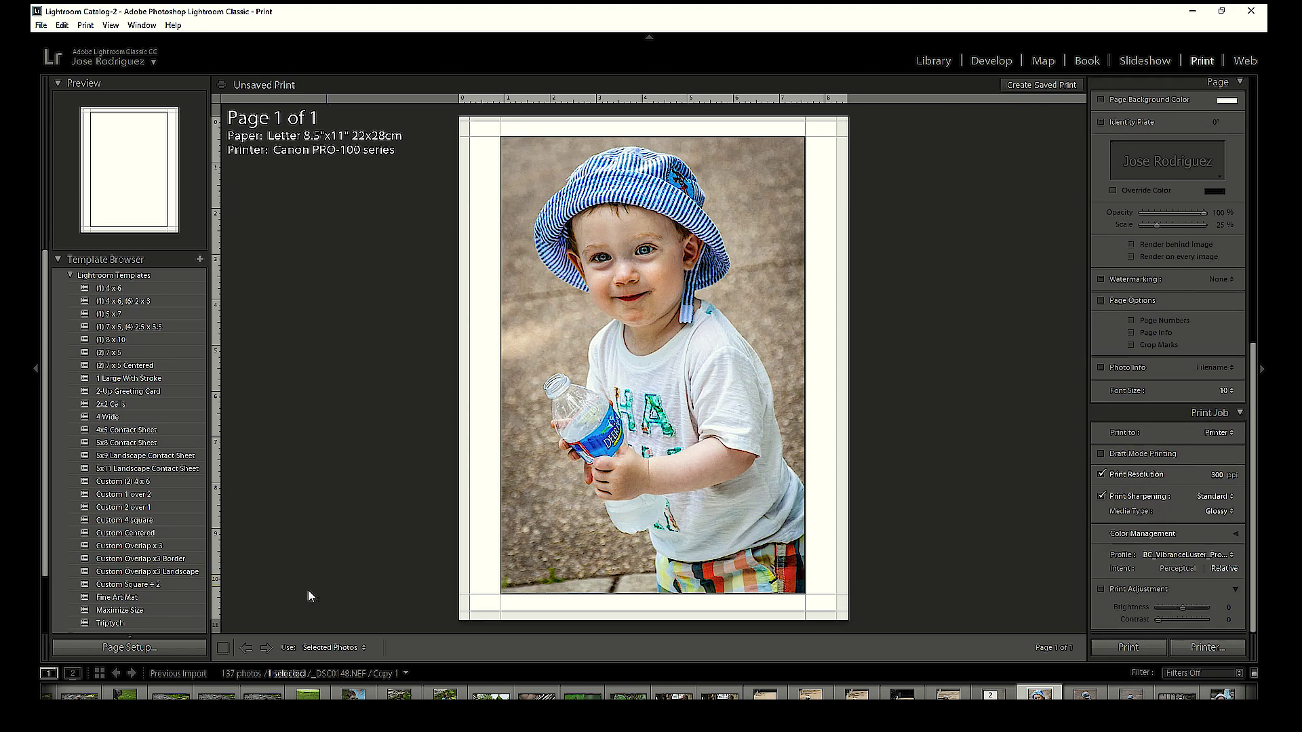
pyautogui.click(148, 649)
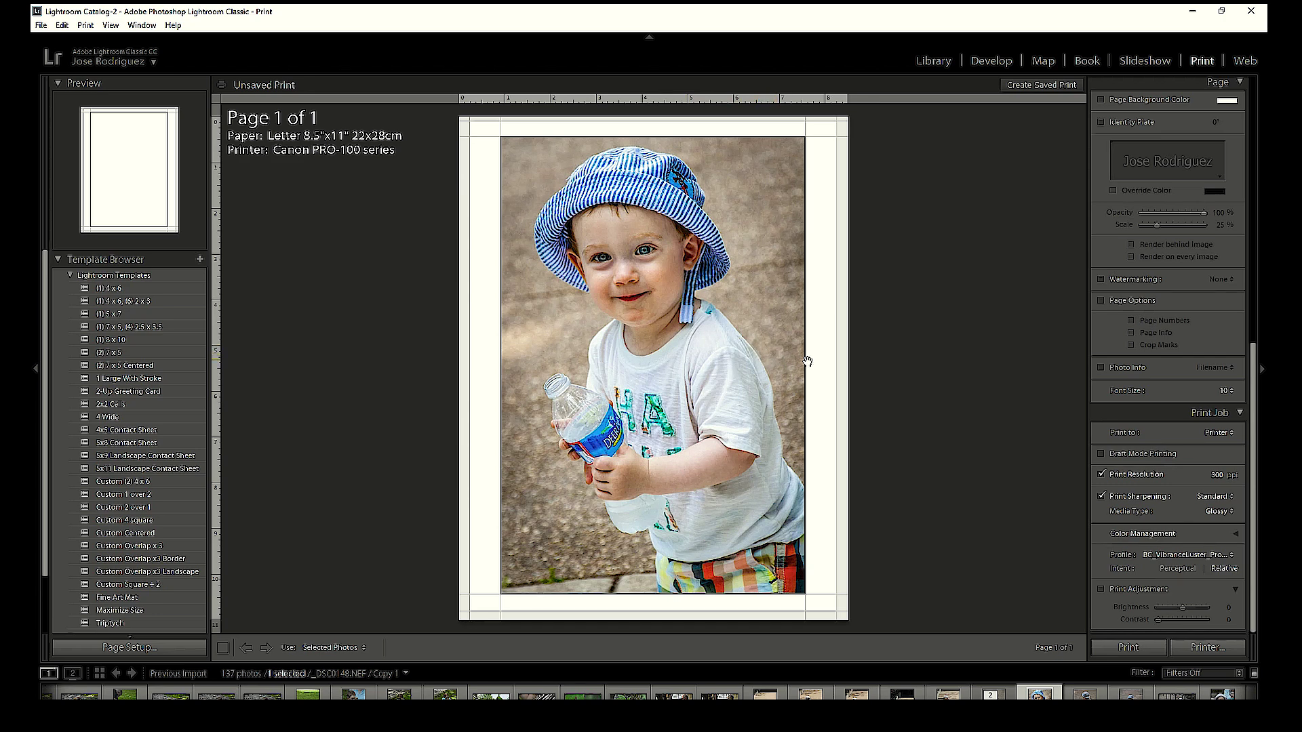
# Check the print sharpening Media Type options and expand the Color Management details of the print job.
pyautogui.click(1216, 511)
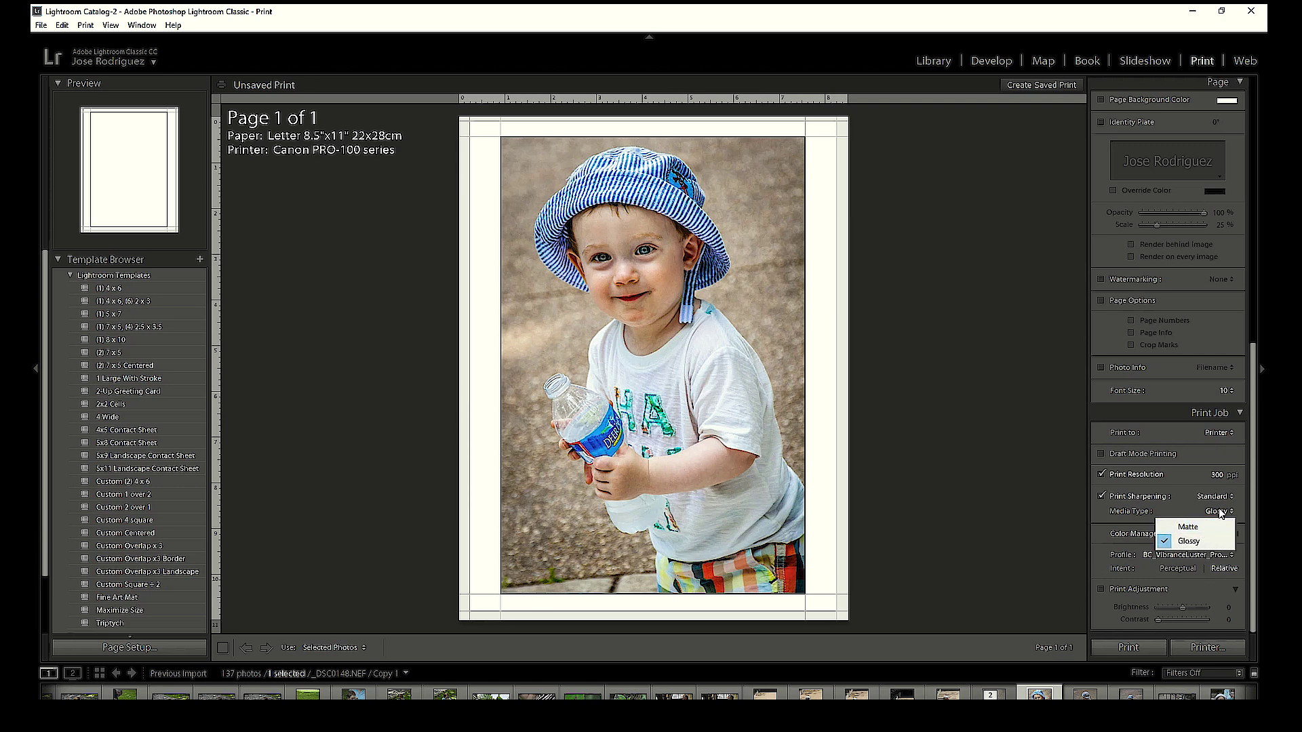
pyautogui.click(971, 513)
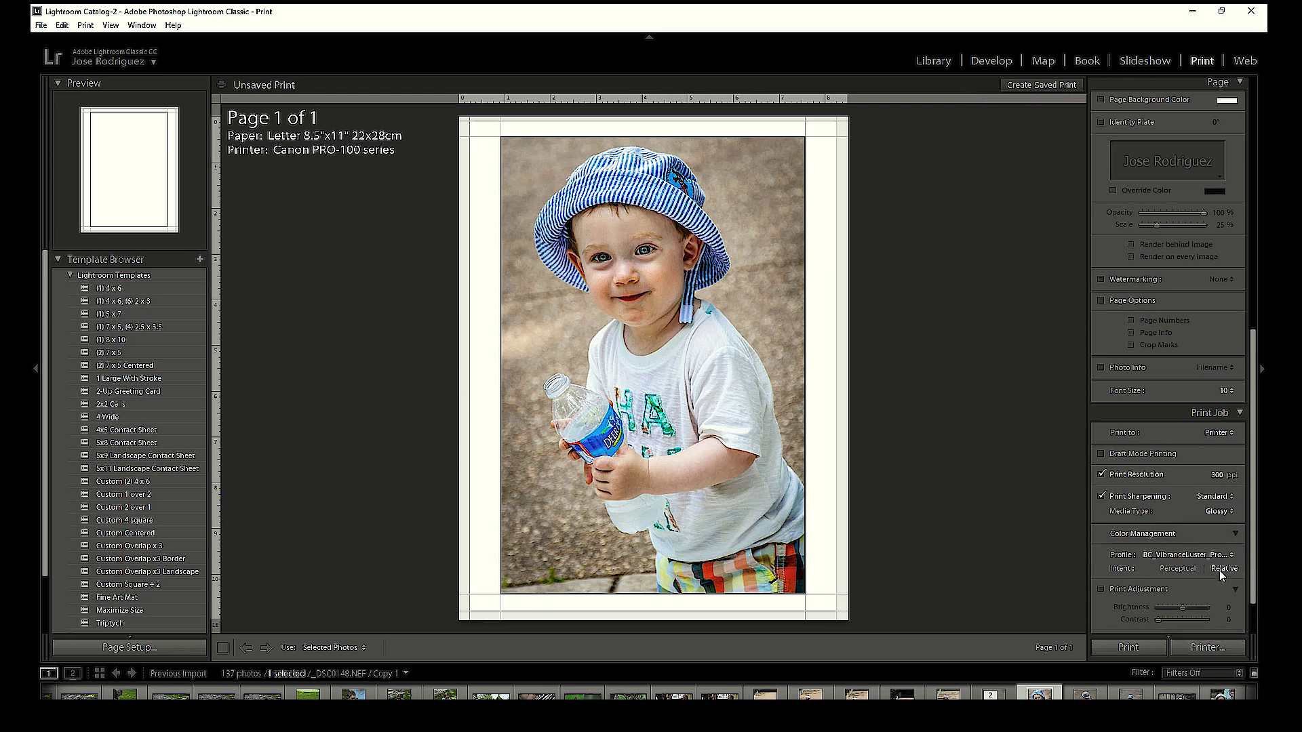
pyautogui.click(1236, 534)
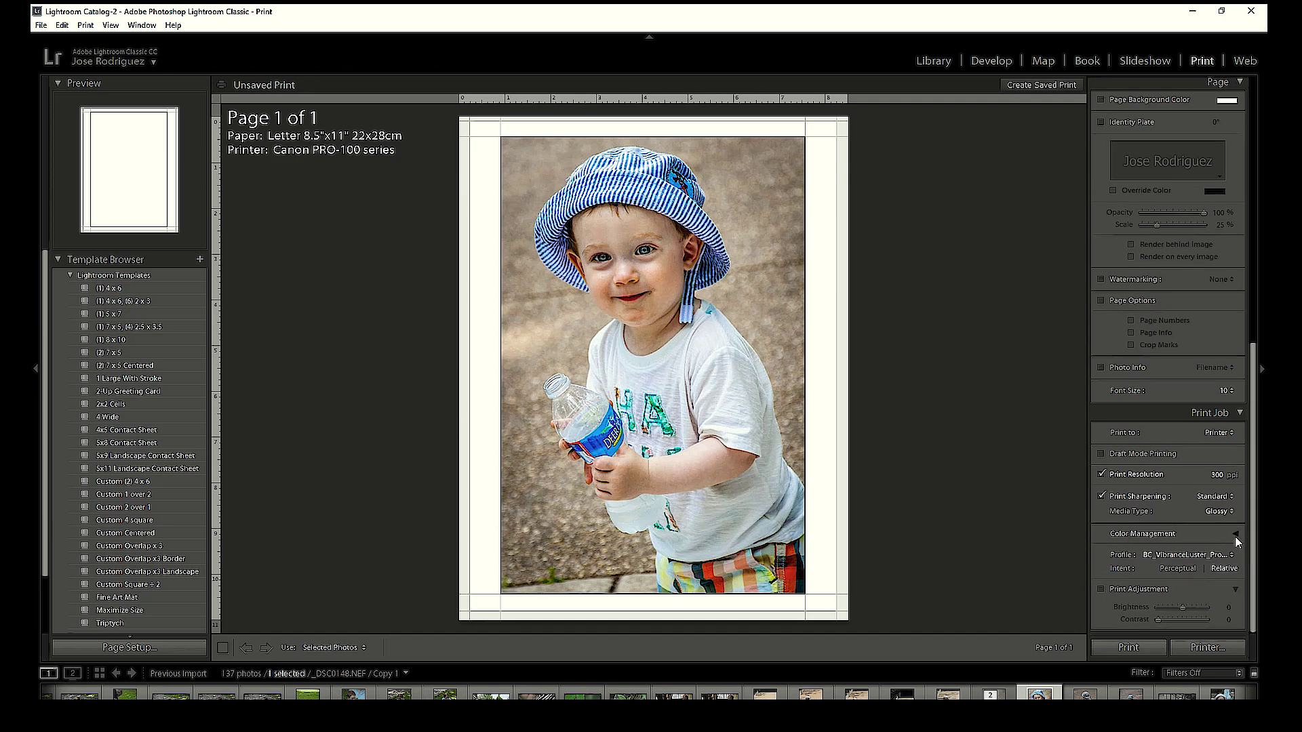
pyautogui.click(1237, 533)
pyautogui.scroll(-2, 1255, 555)
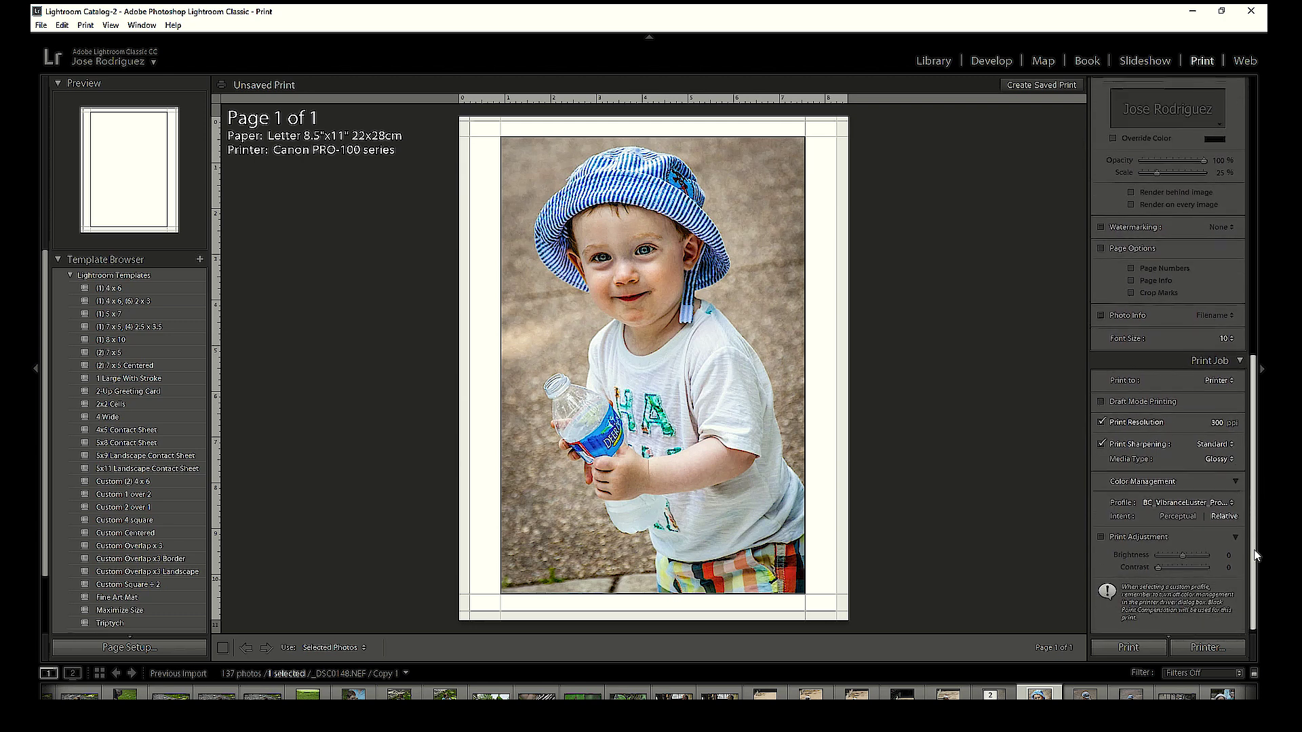
# Add the Canon PRO-100 <SG> 1/2 Photo Paper Plus Semi-Gloss profile to the profile choices and use it for the print job.
pyautogui.click(1231, 499)
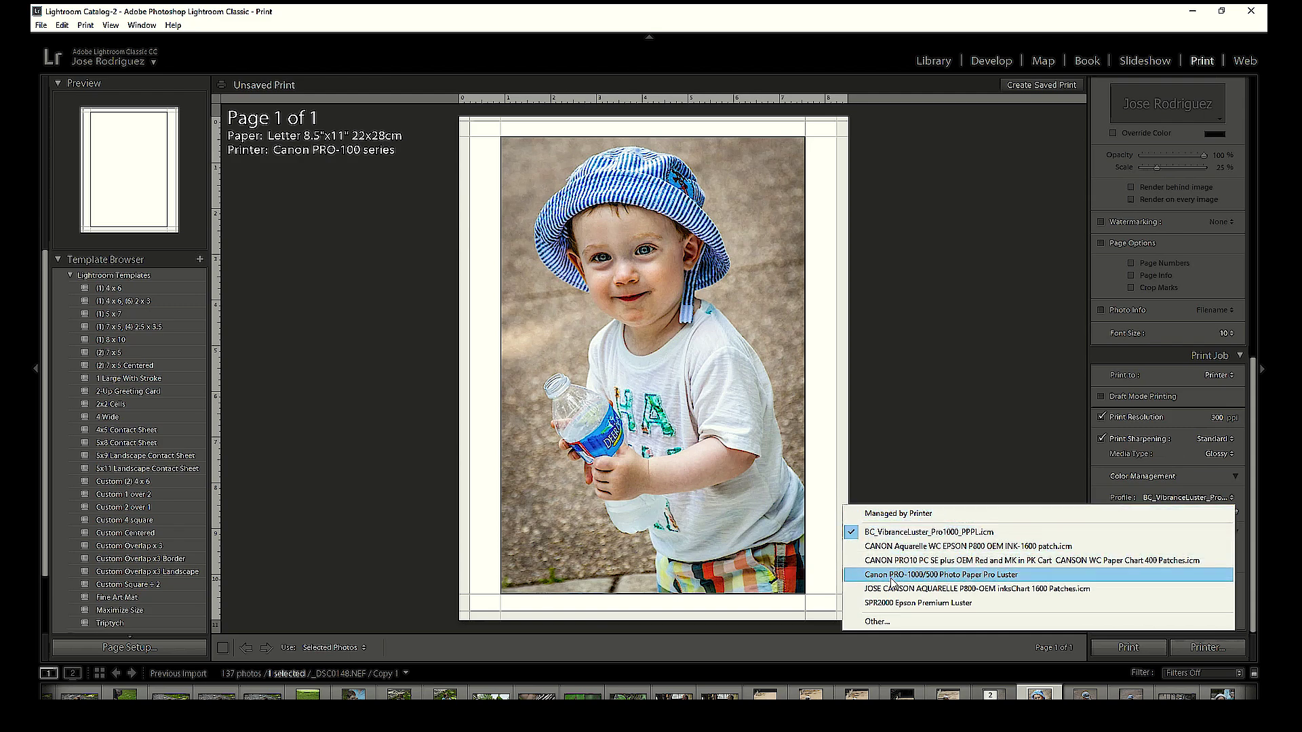
pyautogui.click(876, 623)
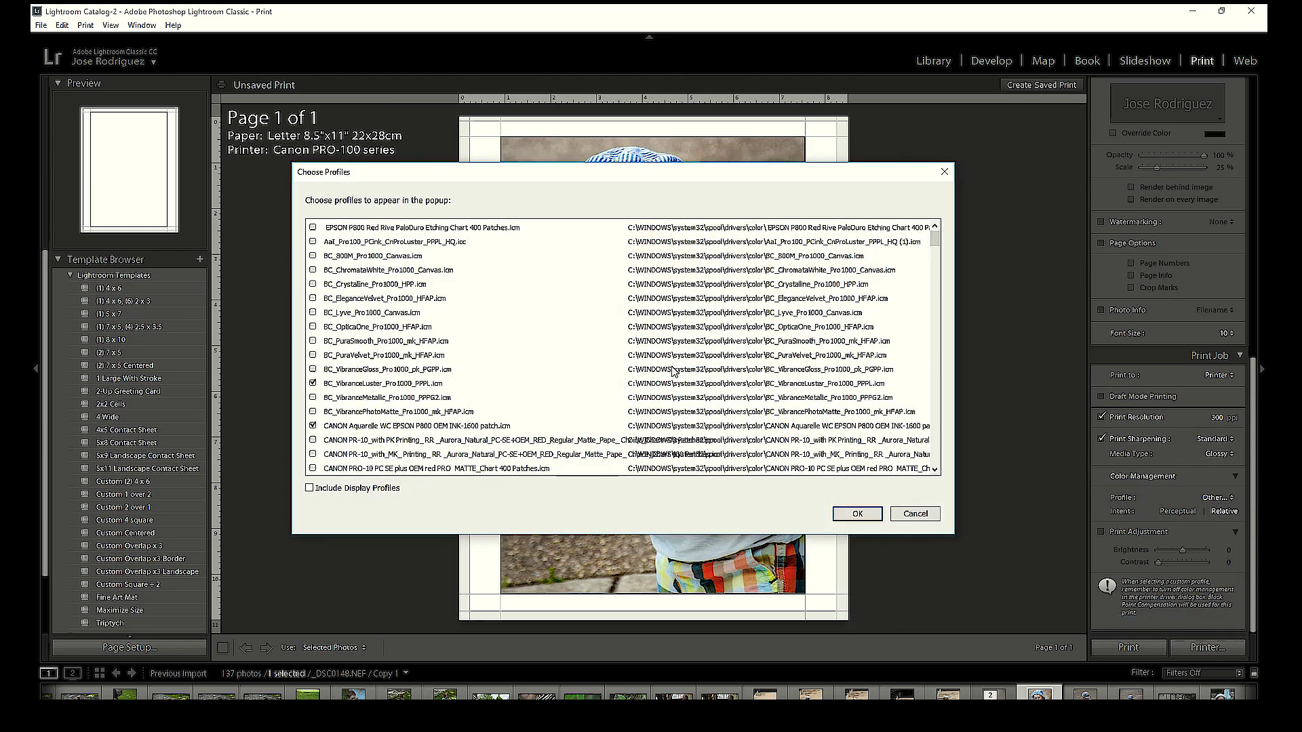
pyautogui.scroll(-7, 414, 298)
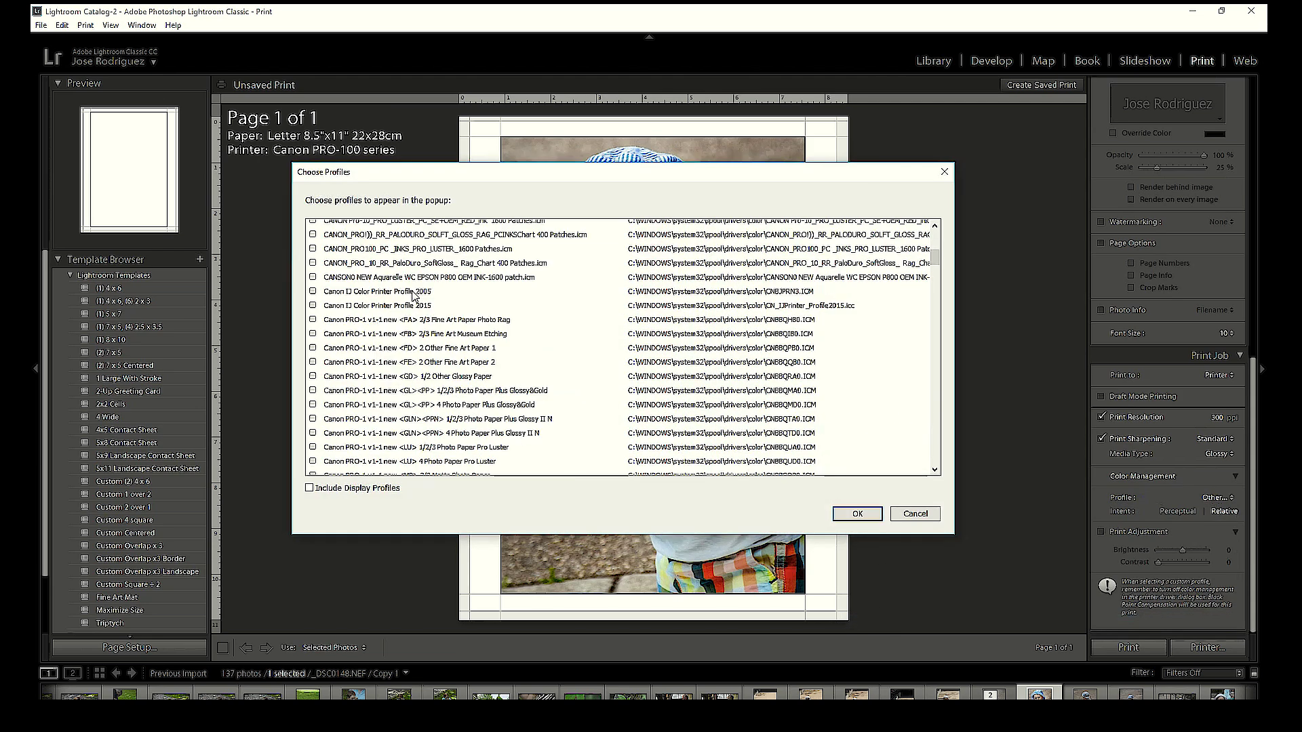
pyautogui.scroll(-15, 394, 302)
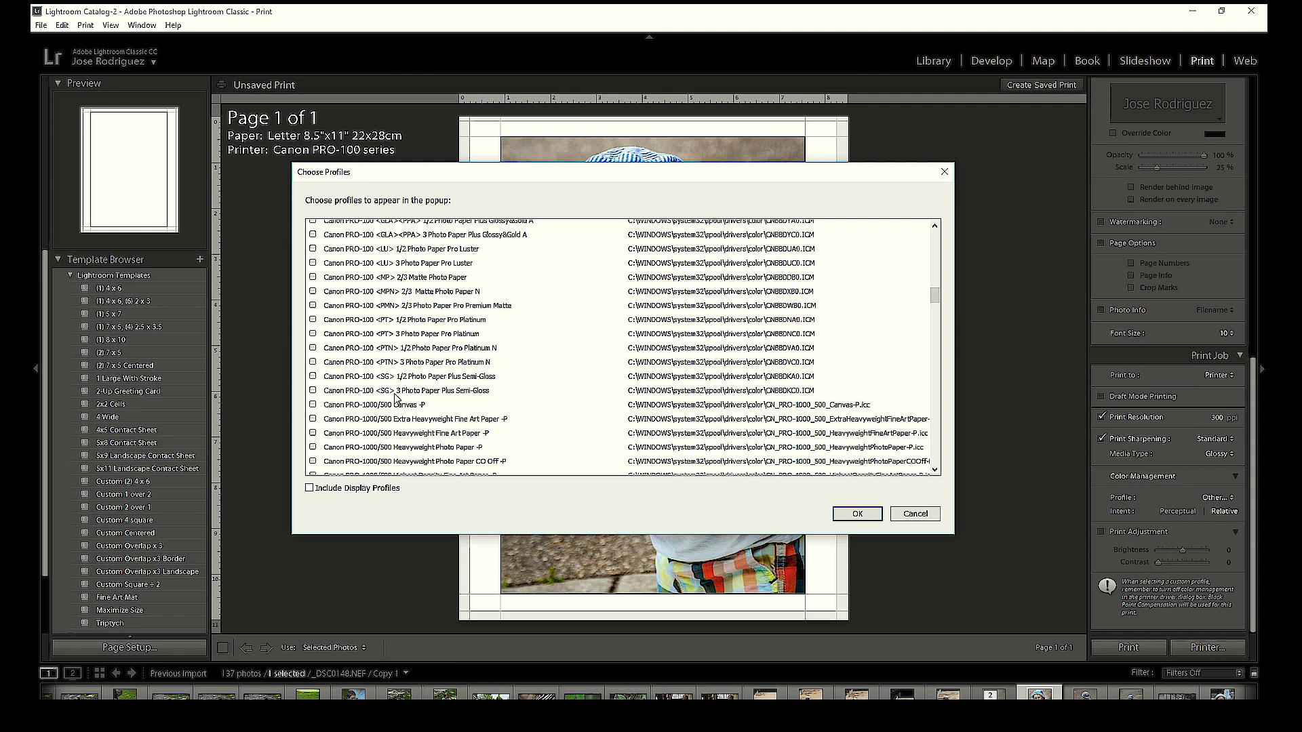
pyautogui.click(425, 376)
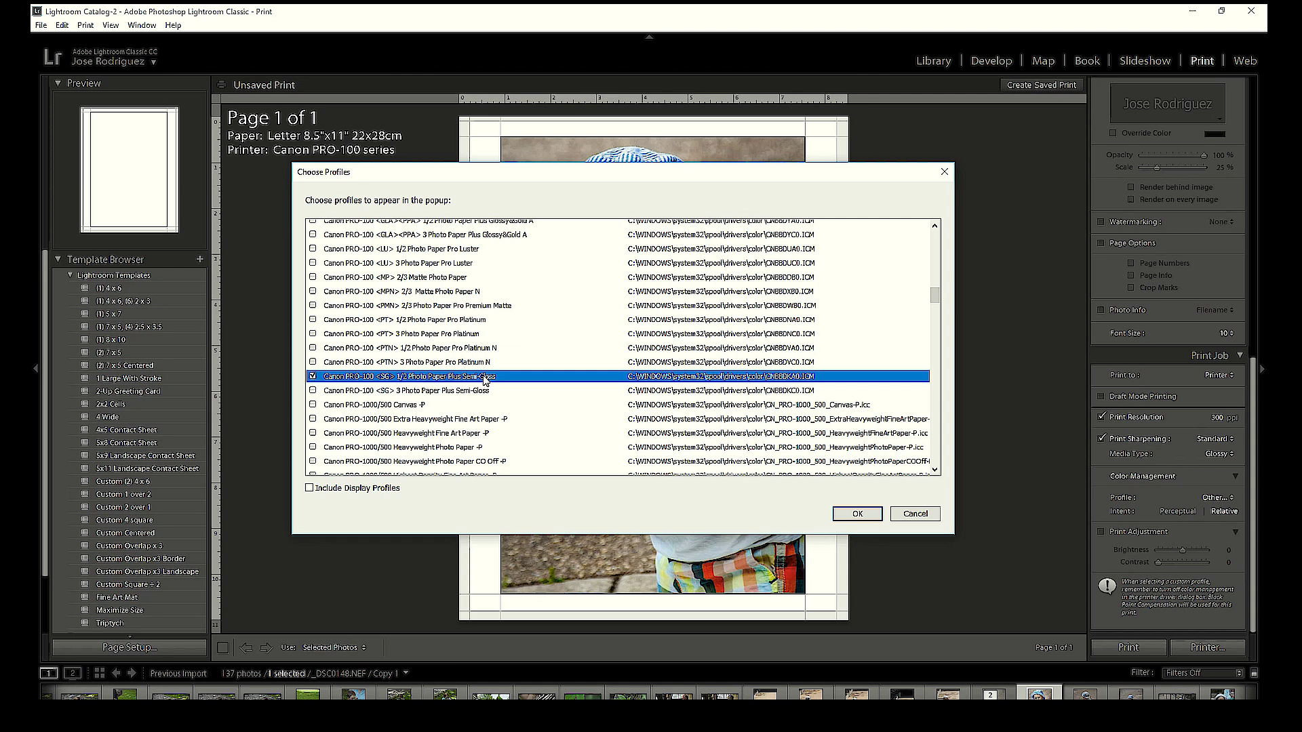
pyautogui.click(856, 513)
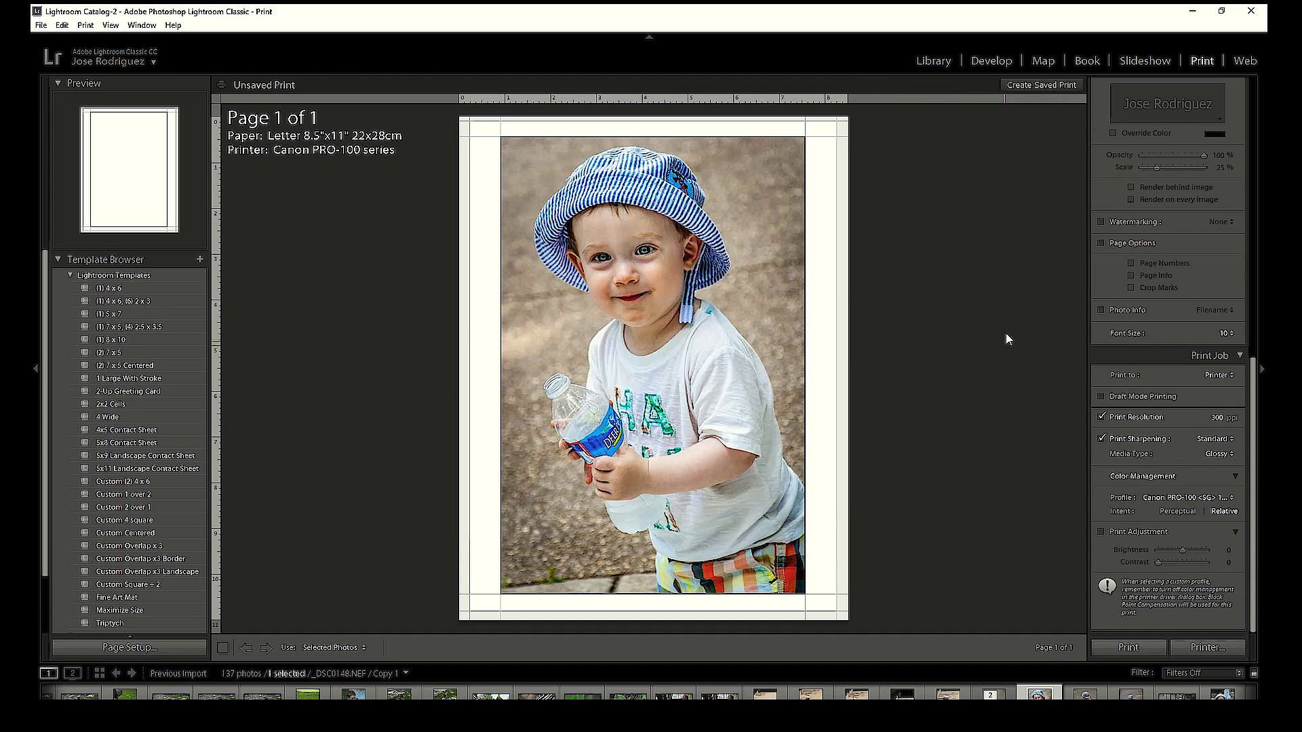
# Soft proof the child portrait in Develop with the Canon PRO-100 <SG> 1/2 Photo Paper Plus Semi-Gloss profile.
pyautogui.press('d')
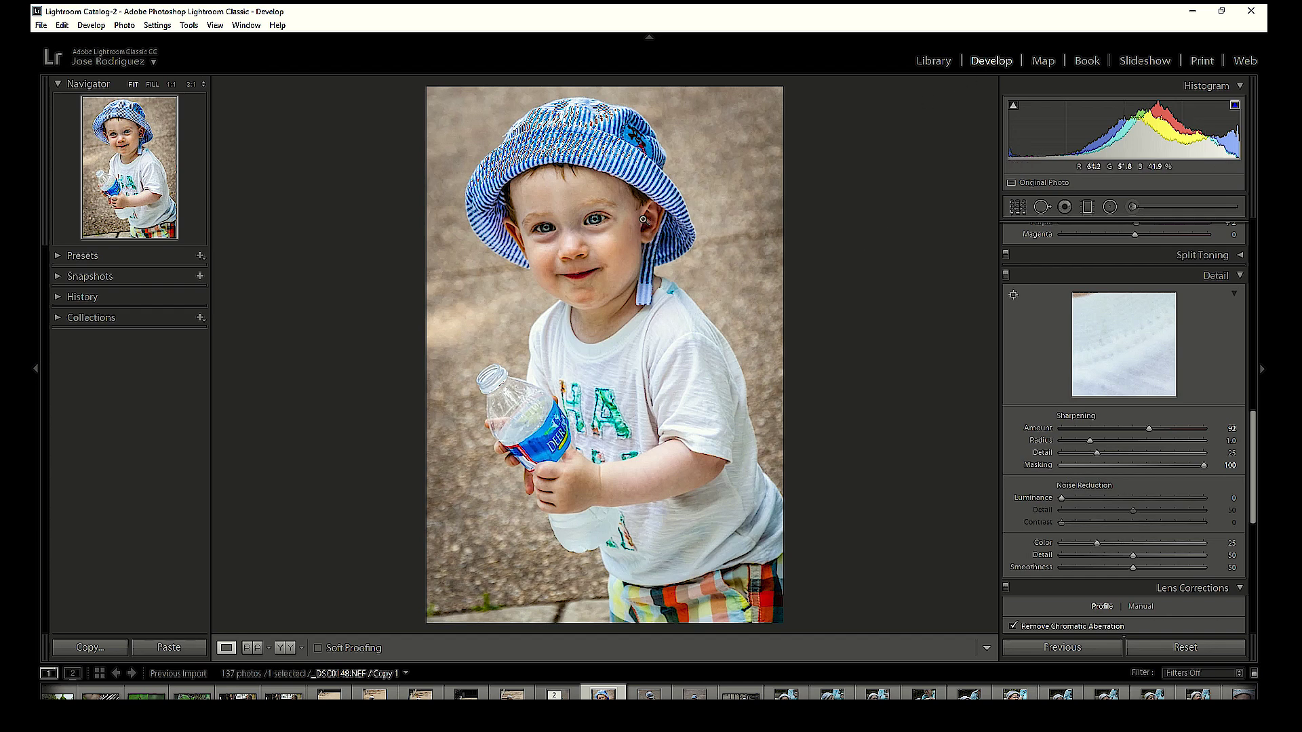
pyautogui.press('s')
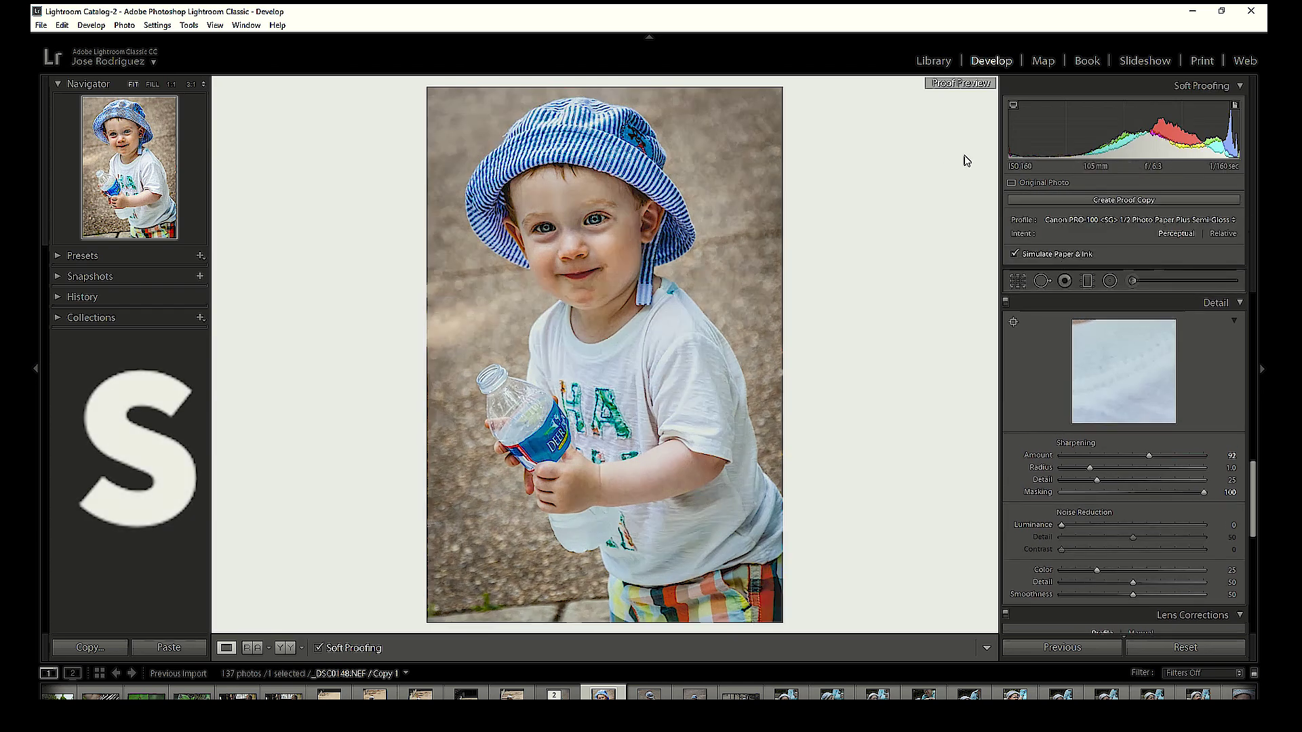
pyautogui.click(1143, 220)
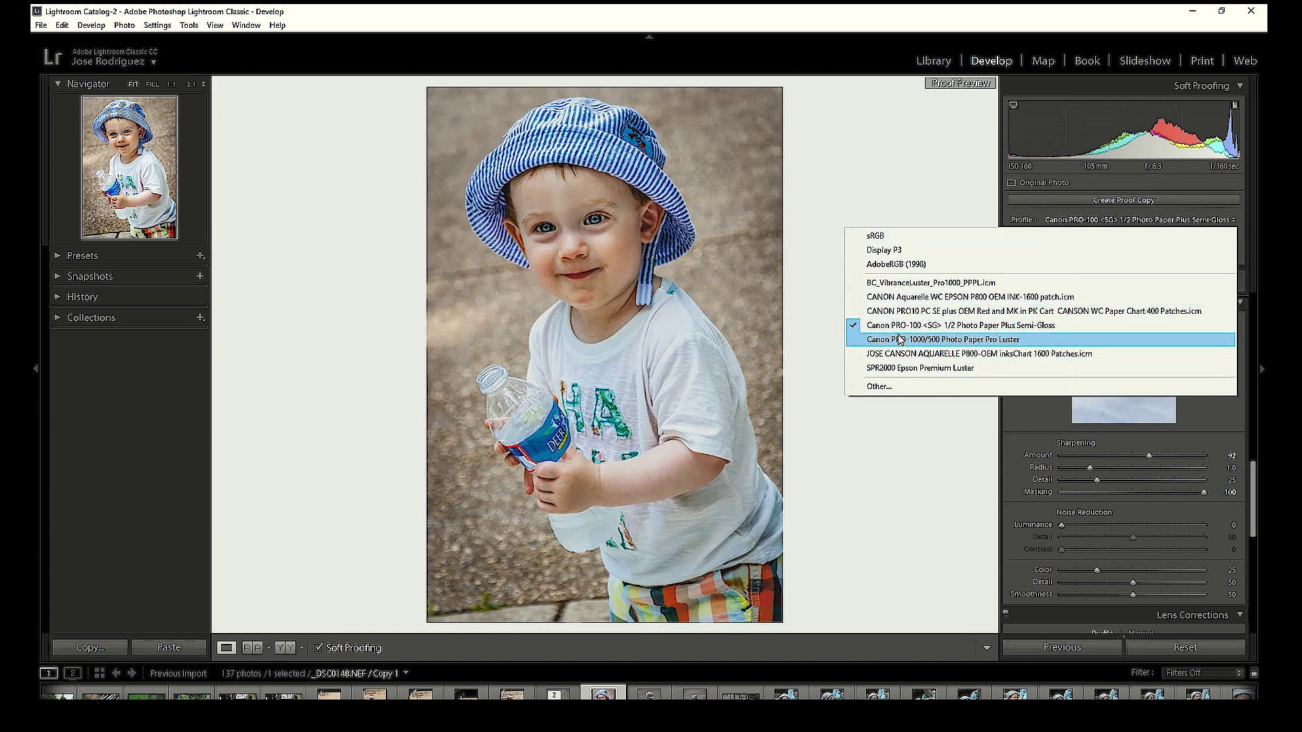
pyautogui.click(987, 326)
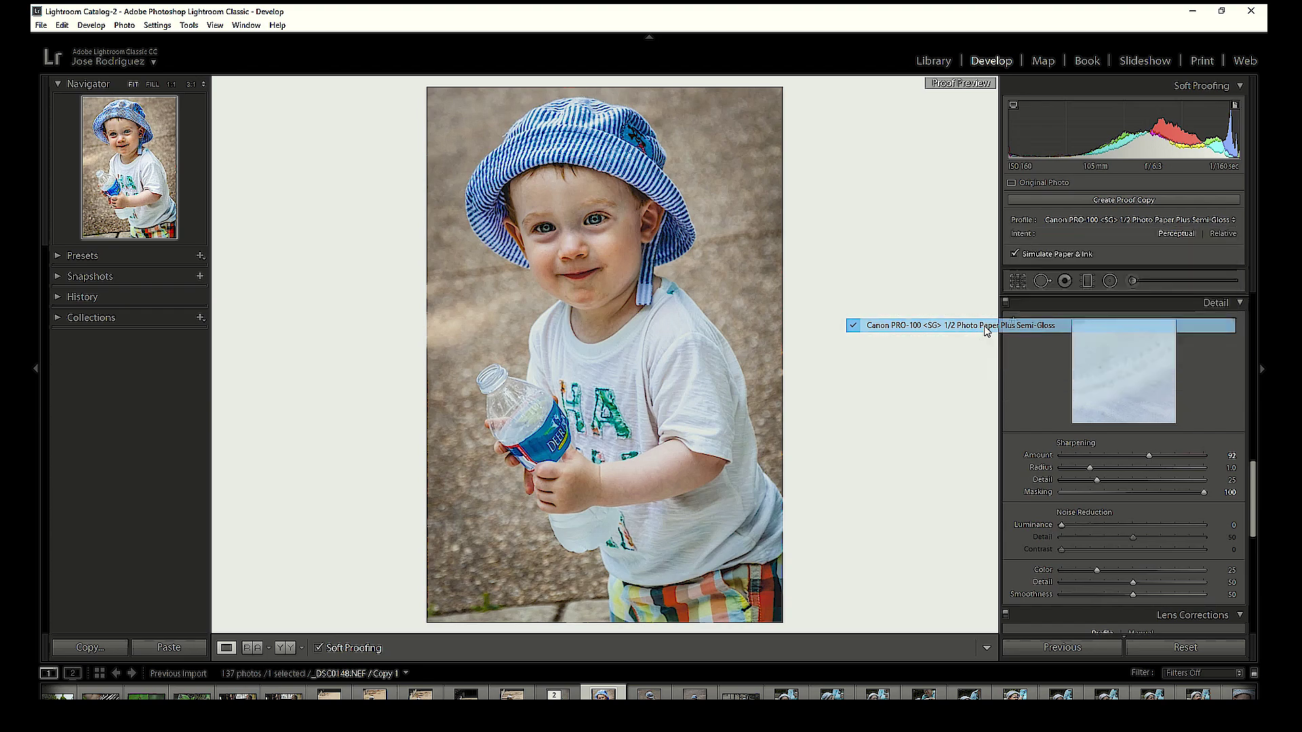
# Compare the child's face at close range with soft proofing on and off, leaving soft proofing off.
pyautogui.click(585, 232)
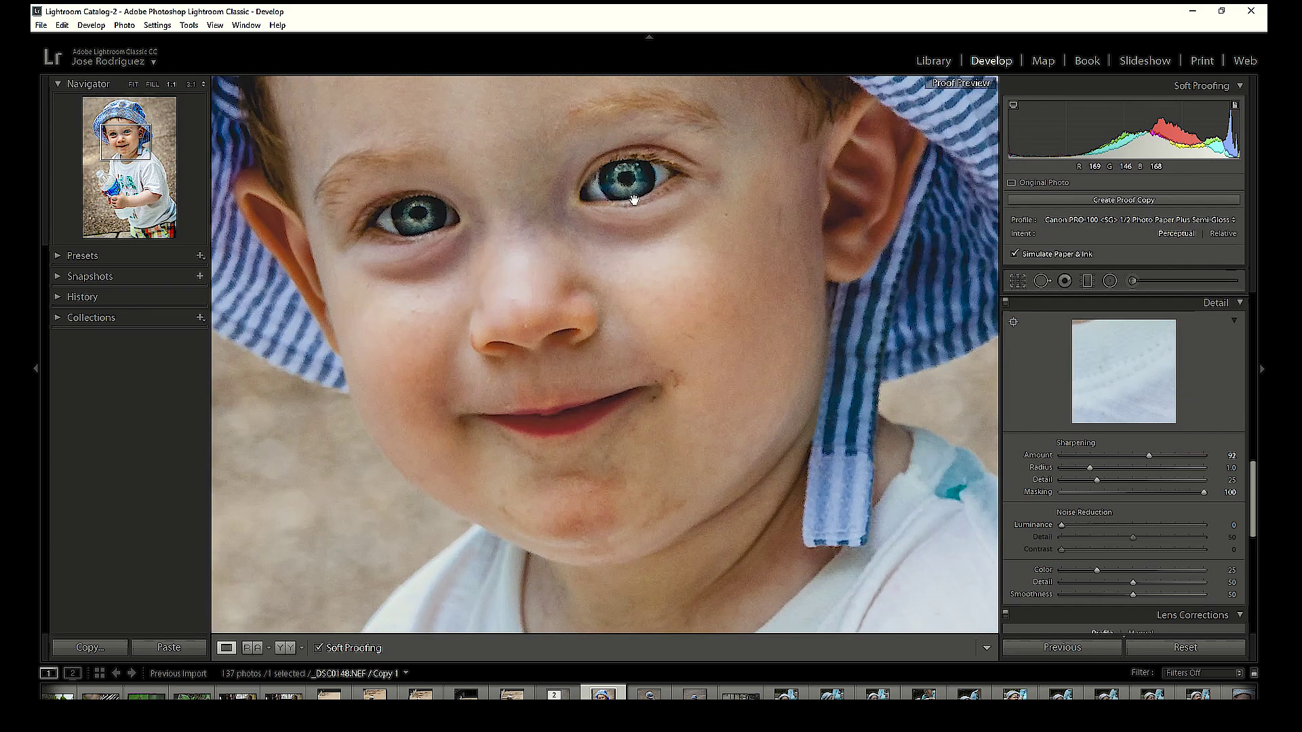
pyautogui.press('s')
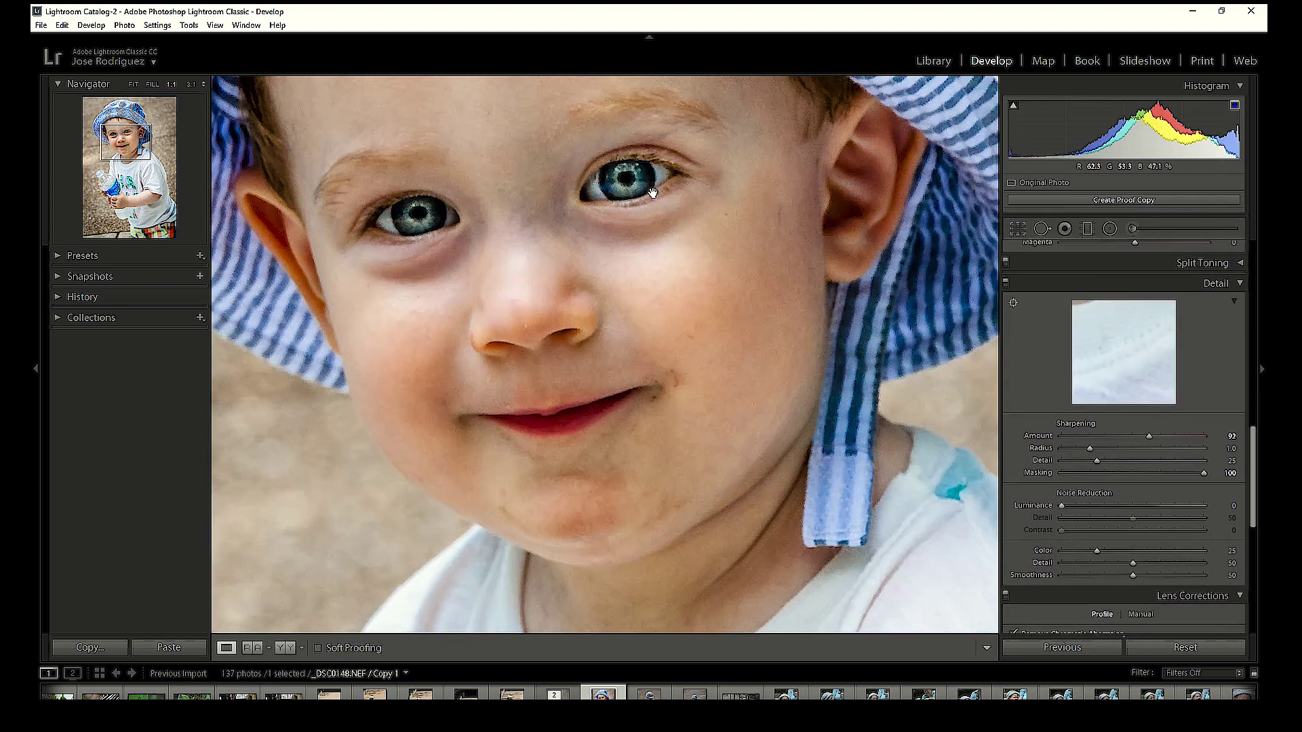
pyautogui.press('s')
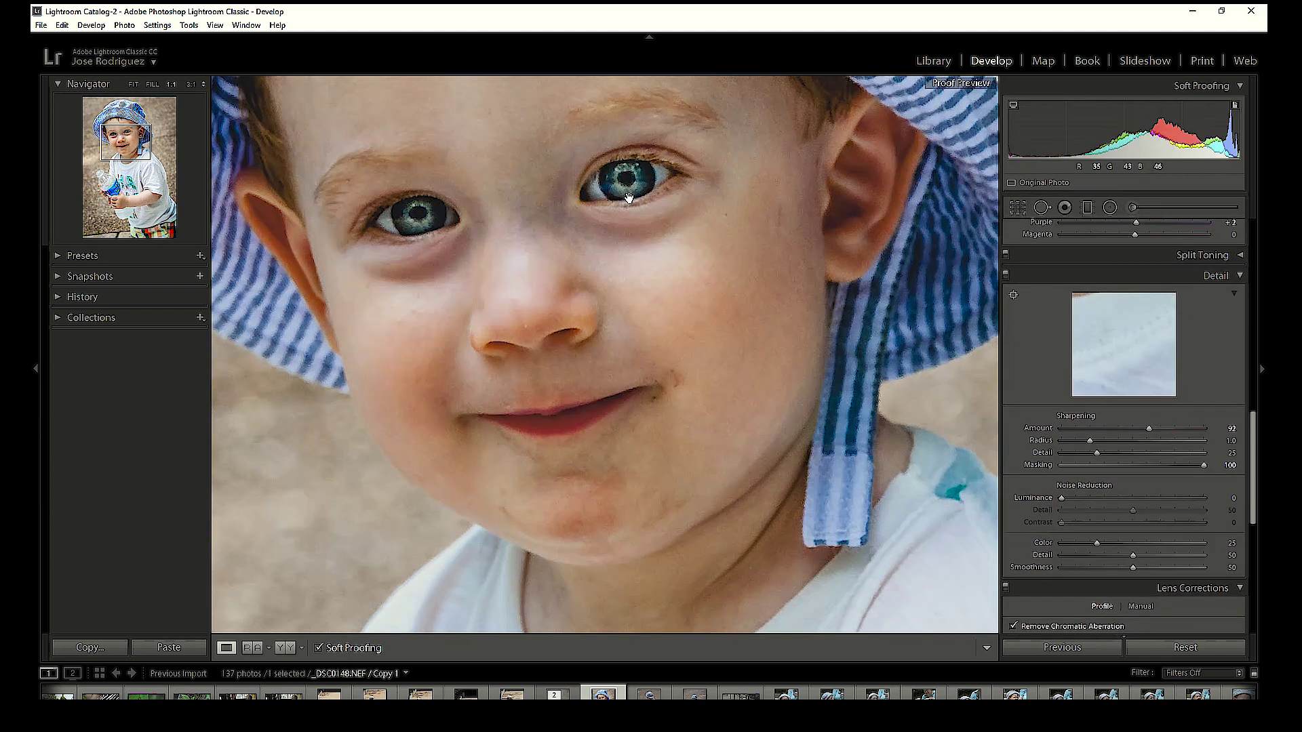
pyautogui.press('s')
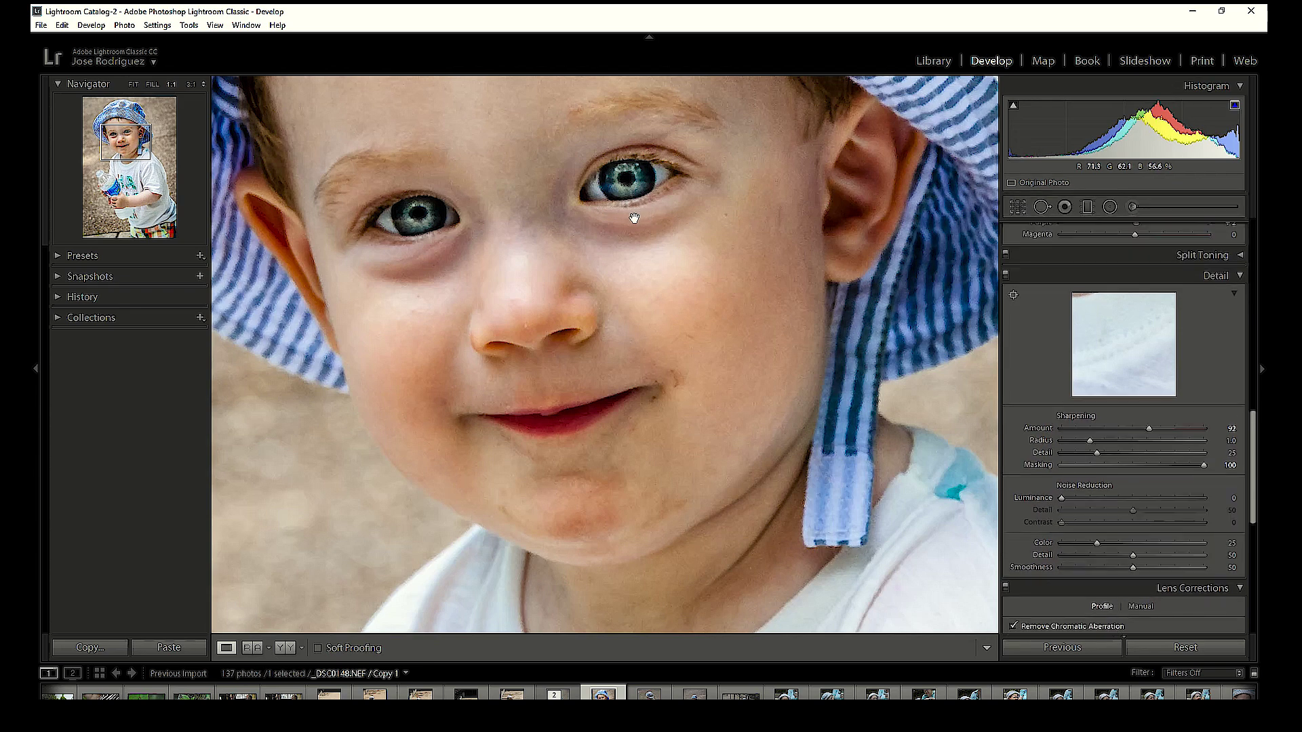
pyautogui.press('s')
pyautogui.press('s')
pyautogui.press('s')
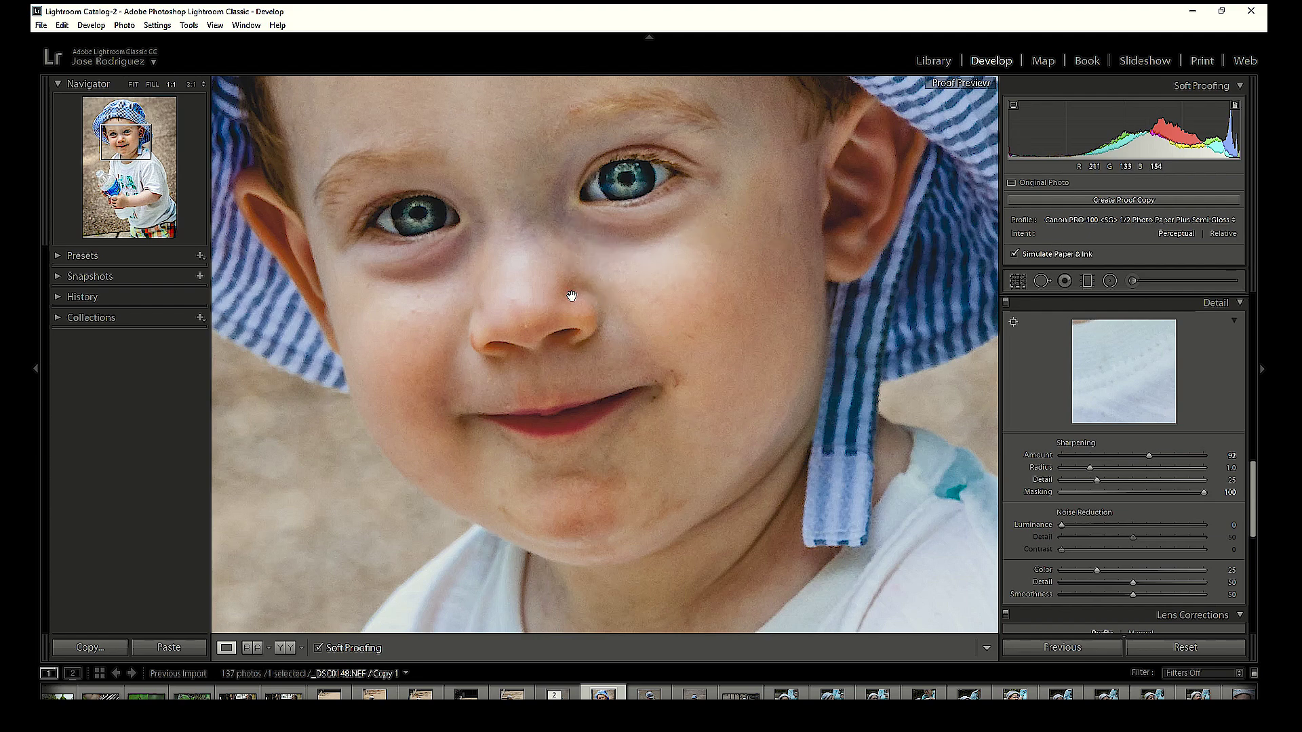
pyautogui.press('s')
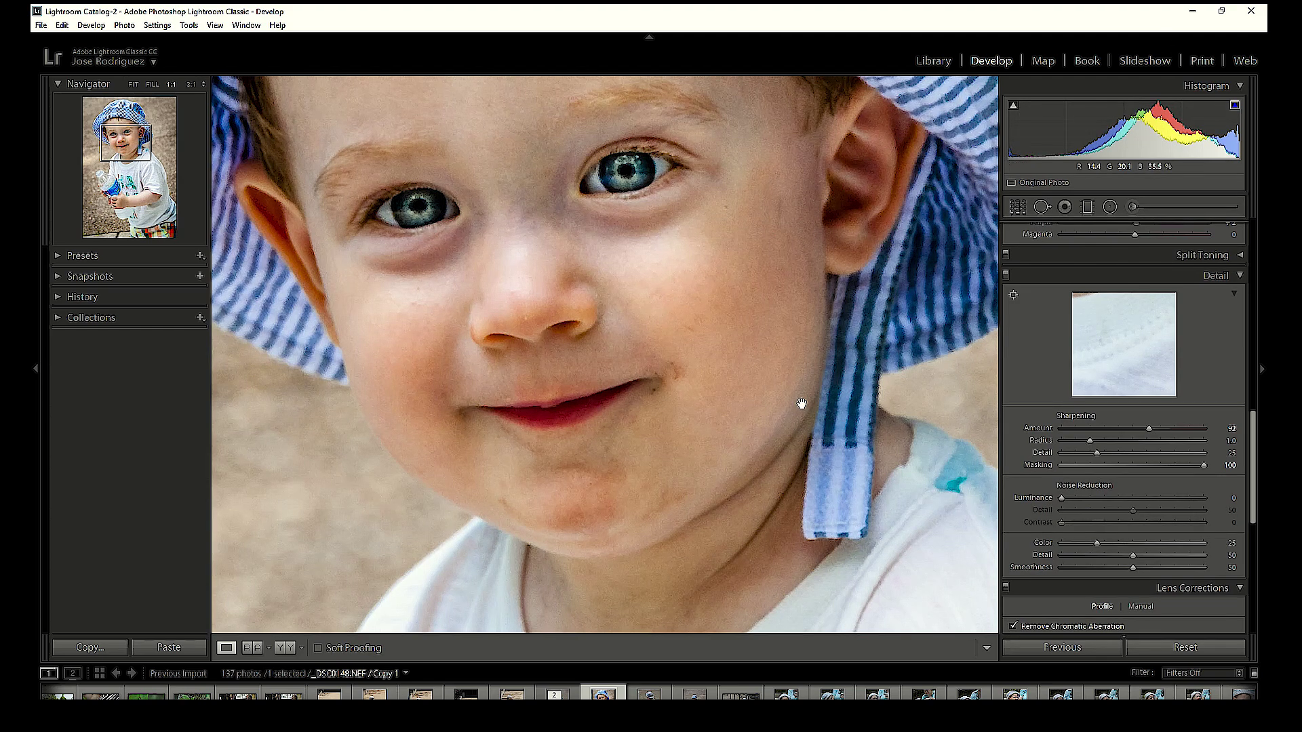
# Open the river waterfall photo _DSC0097.NEF in Develop and view its central rocks and rapids at close range.
pyautogui.click(437, 697)
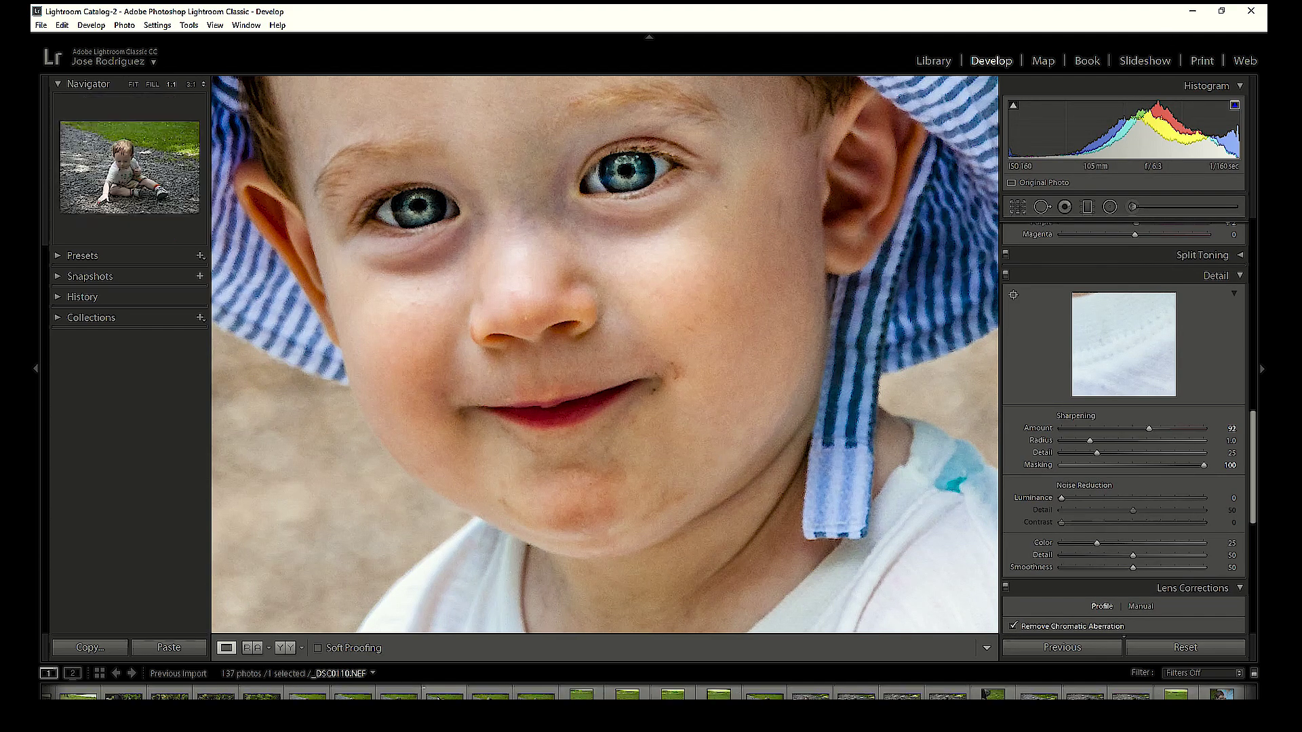
pyautogui.scroll(5, 437, 697)
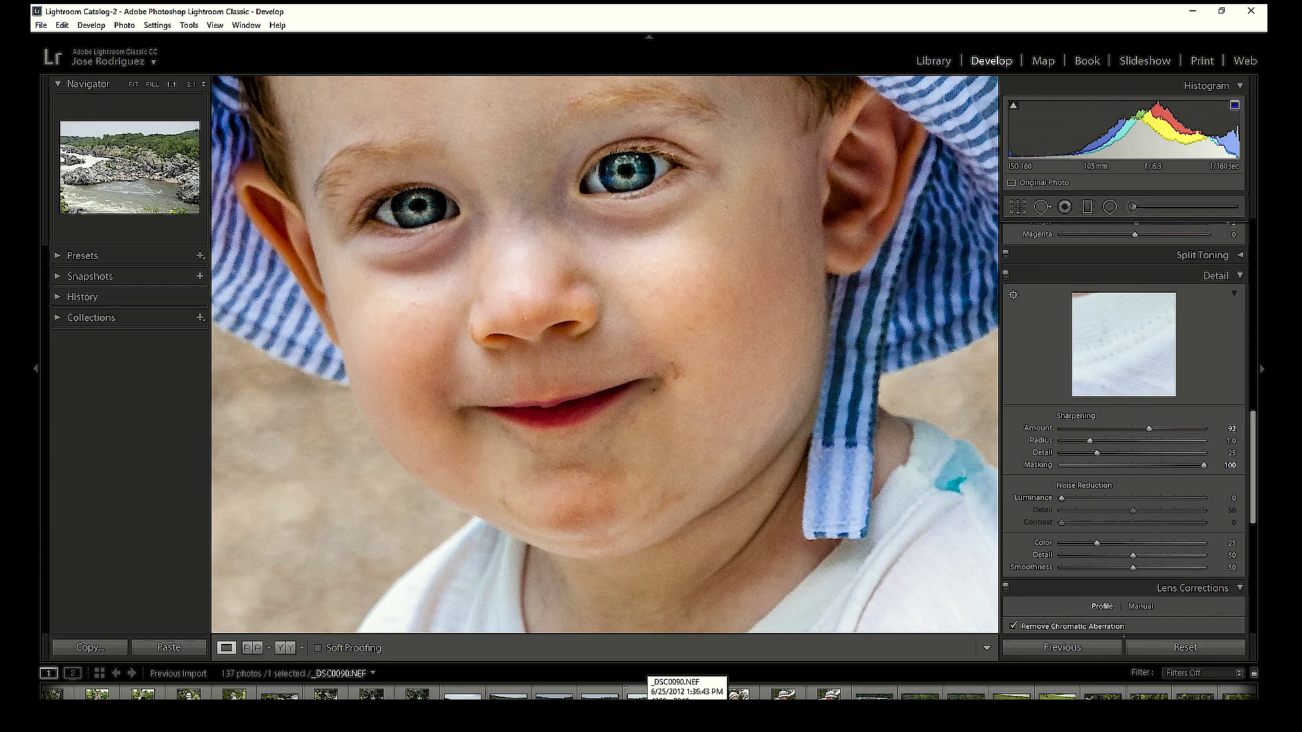
pyautogui.click(641, 693)
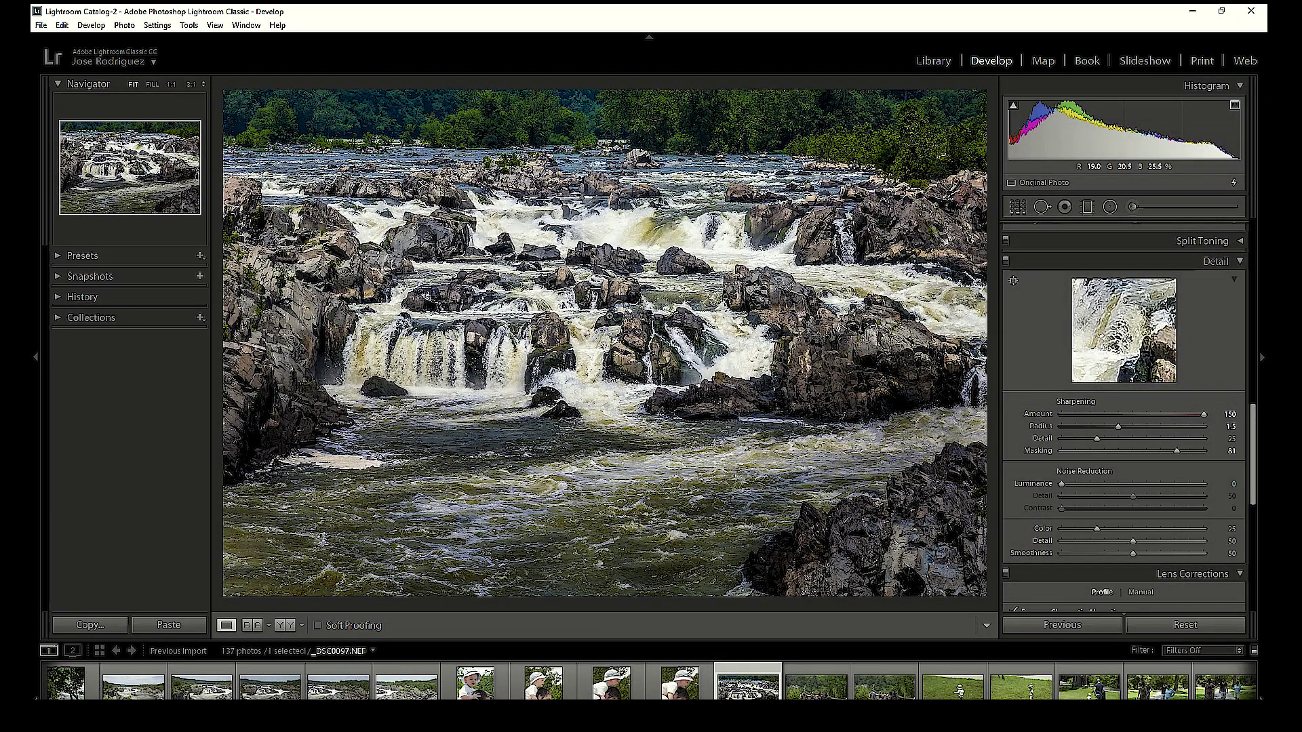
pyautogui.click(609, 315)
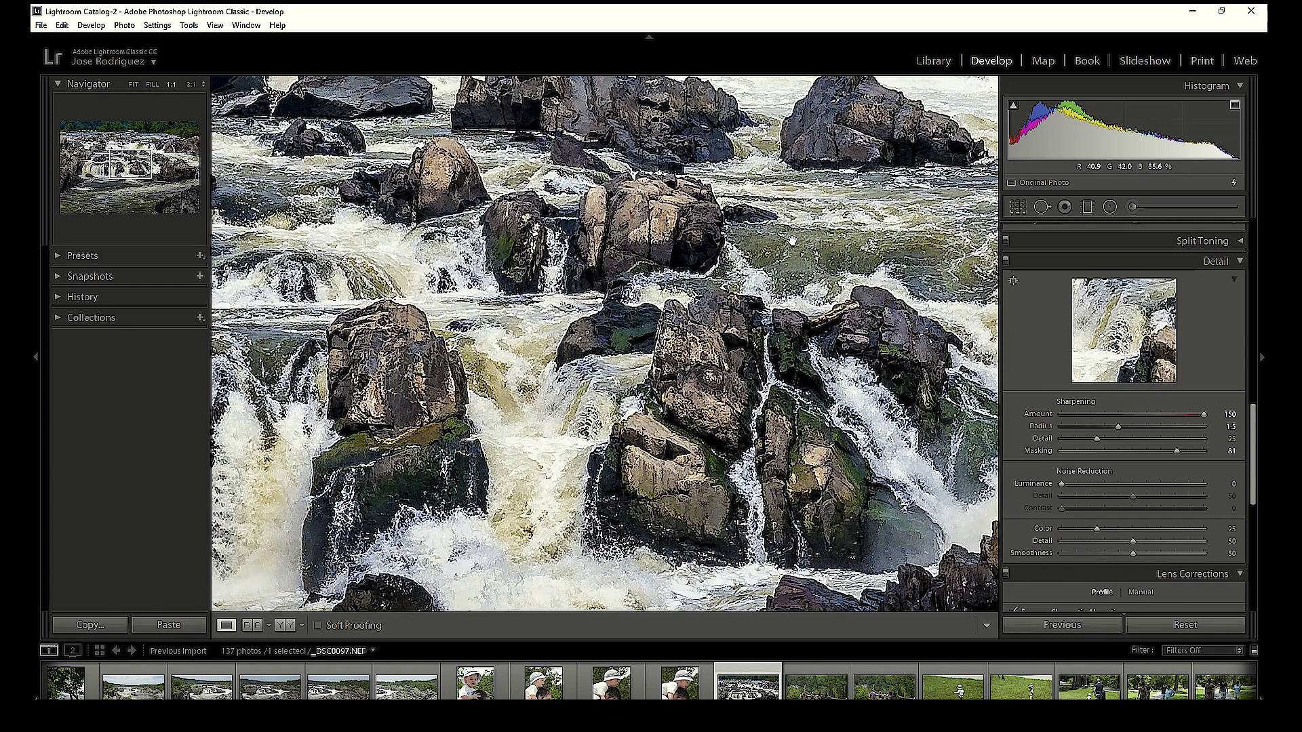
# Compare the waterfall's central rocks with soft proofing on and off, leaving soft proofing on.
pyautogui.press('s')
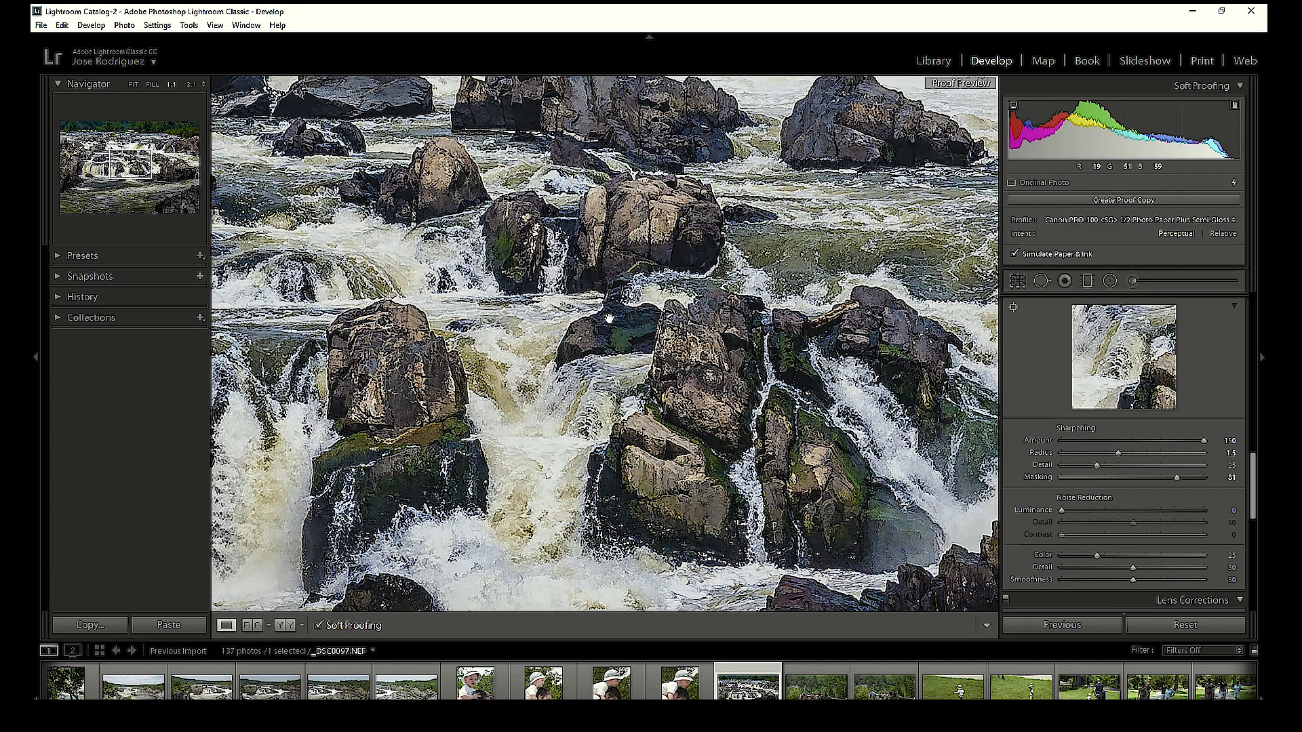
pyautogui.press('s')
pyautogui.press('s')
pyautogui.press('s')
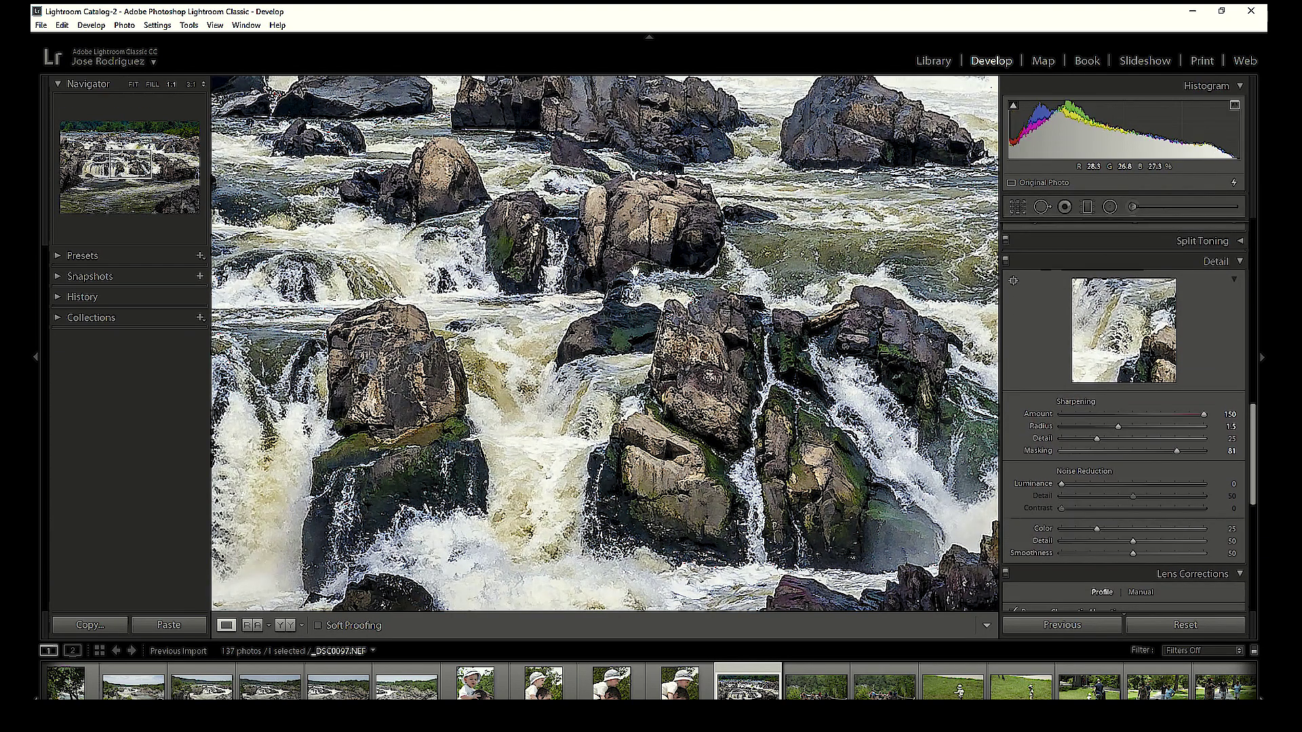
pyautogui.press('s')
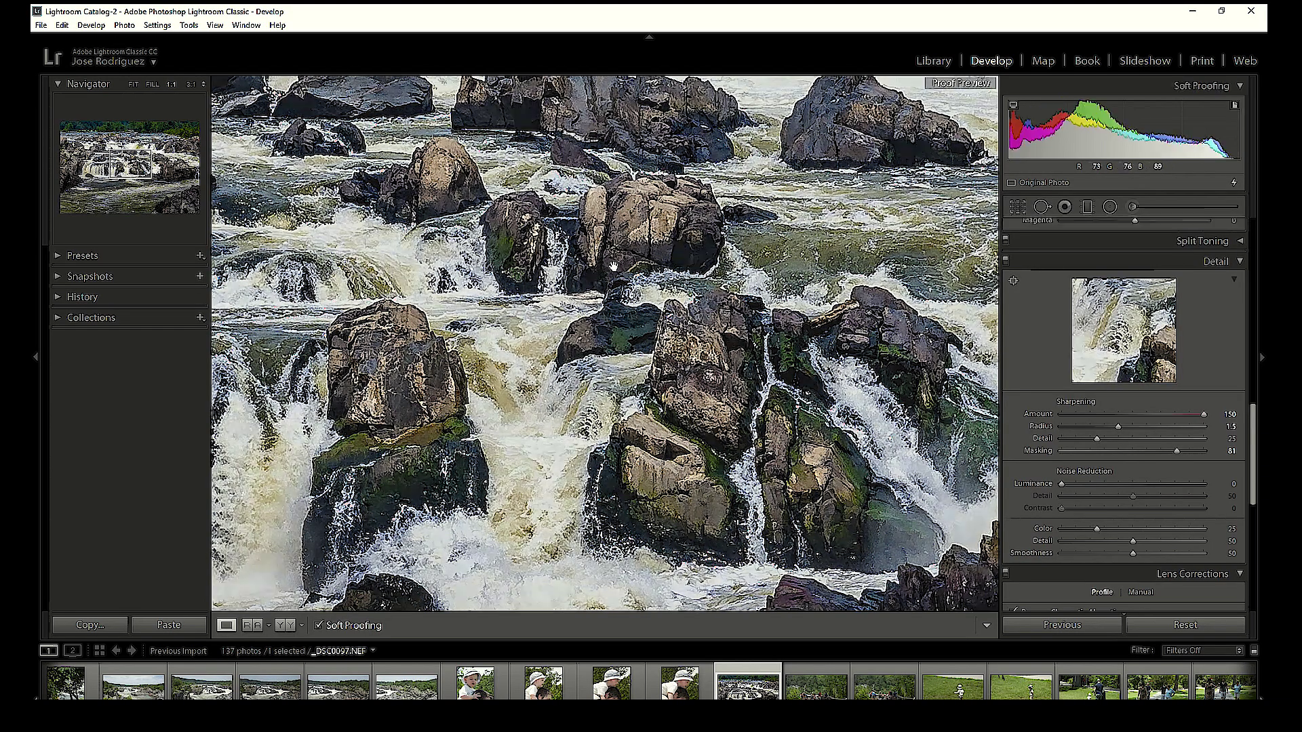
# Examine other areas of the soft-proofed waterfall photo up to the treeline and compare them with the unproofed version.
pyautogui.press('pageup')
pyautogui.press('pageup')
pyautogui.press('pageup')
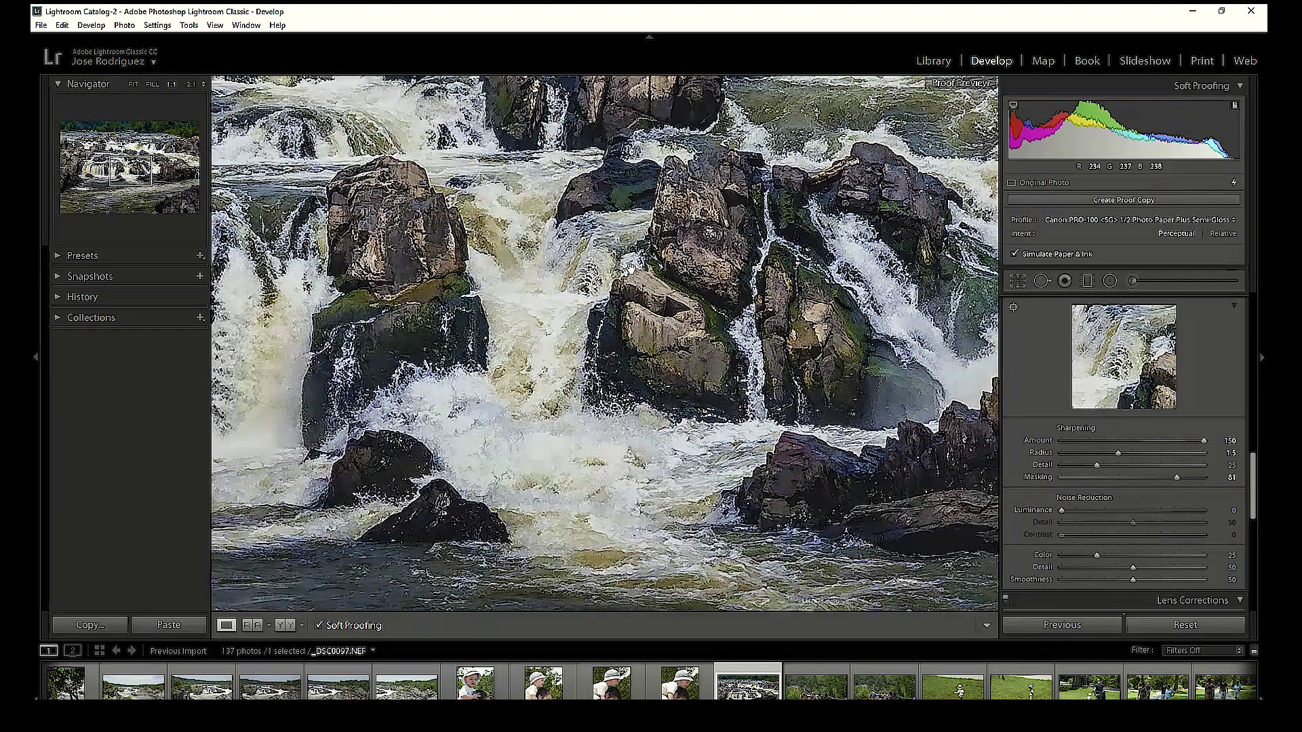
pyautogui.press('pageup')
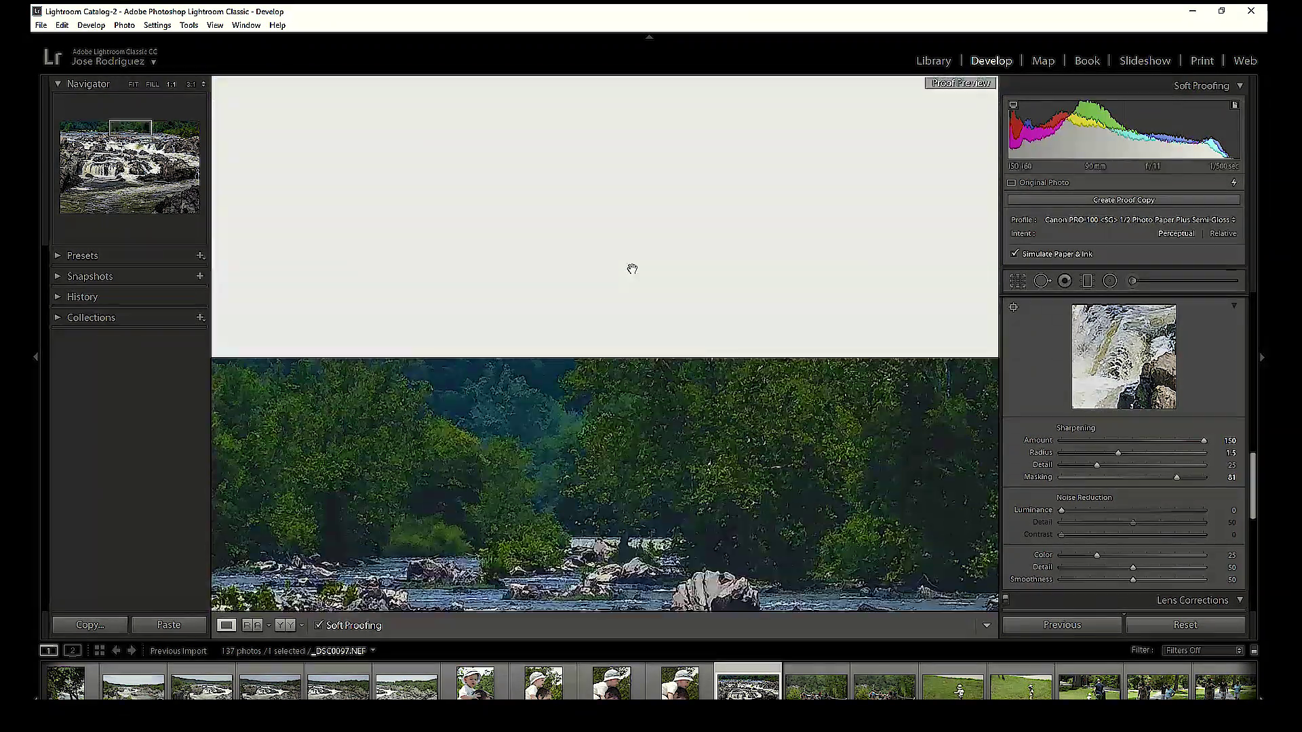
pyautogui.press('pagedown')
pyautogui.press('s')
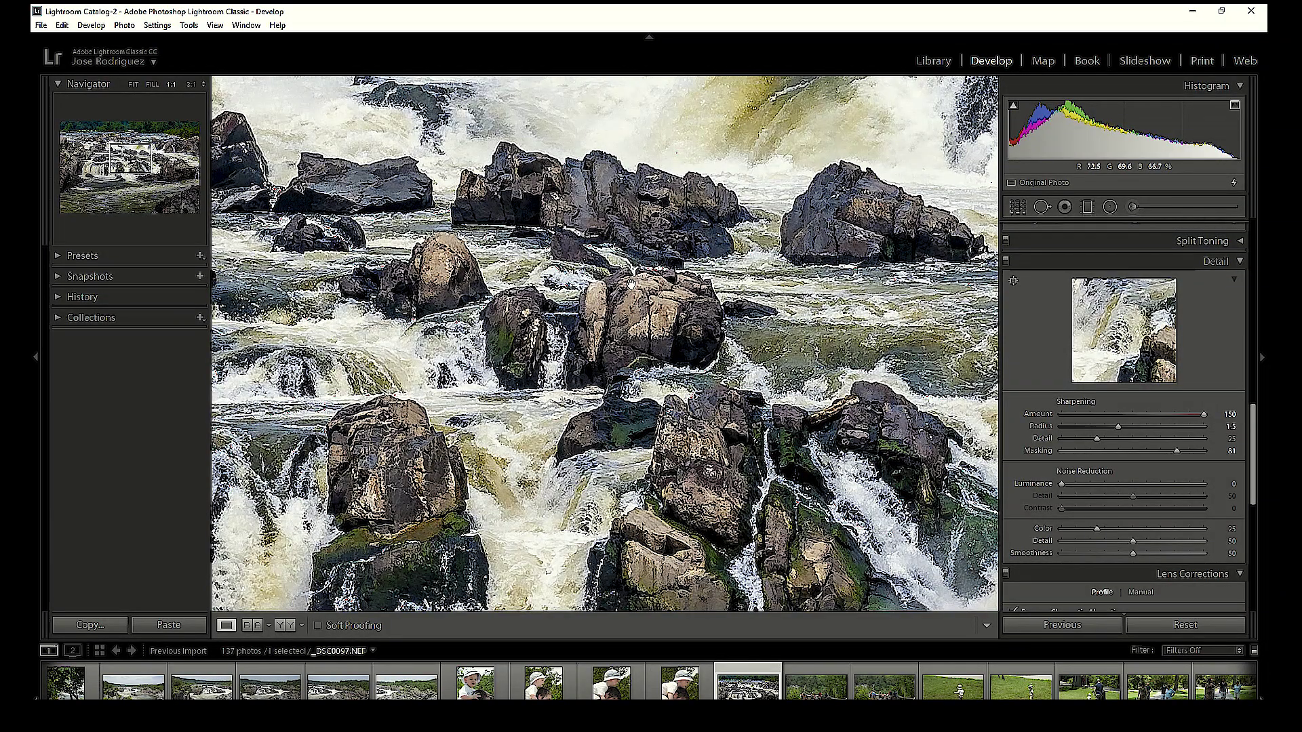
pyautogui.press('s')
# Prepare the waterfall photo for printing, using Color/Intensity Manual Adjustment with color correction None in the Canon PRO-100 driver, and accept the page setup.
pyautogui.click(1198, 63)
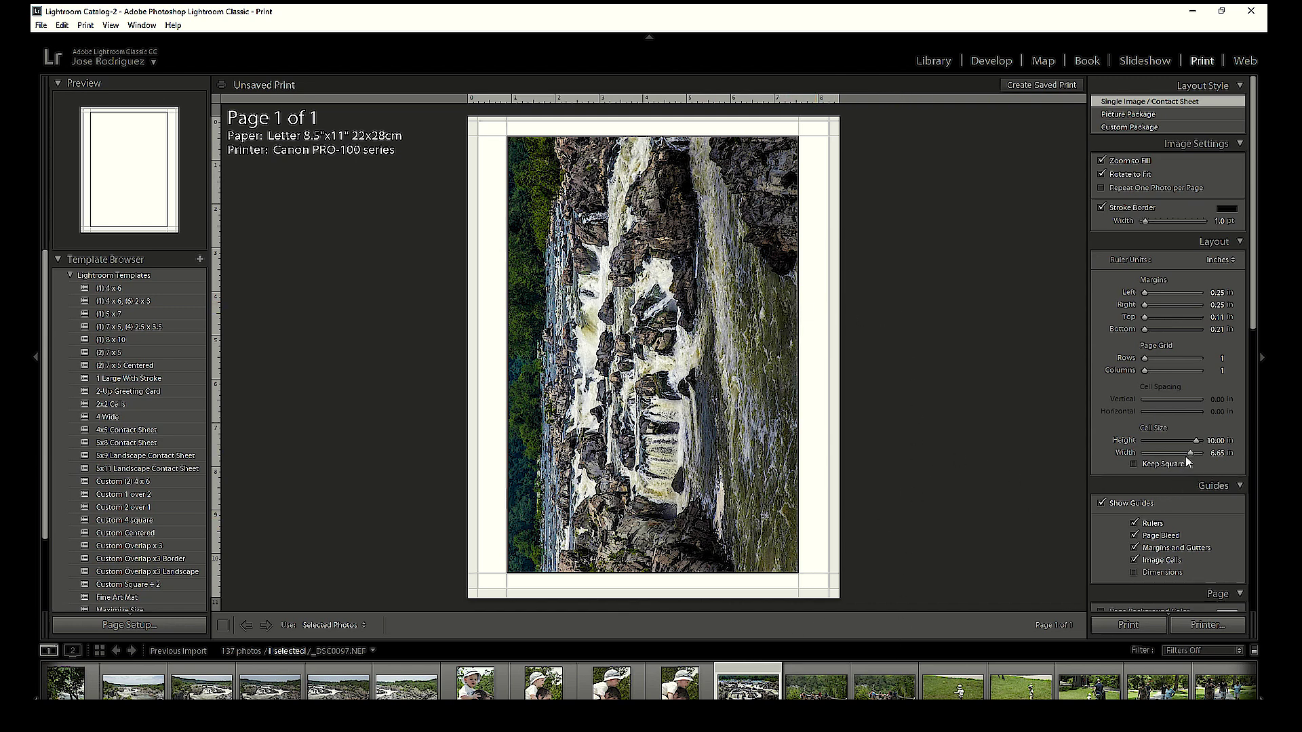
pyautogui.scroll(-10, 1187, 463)
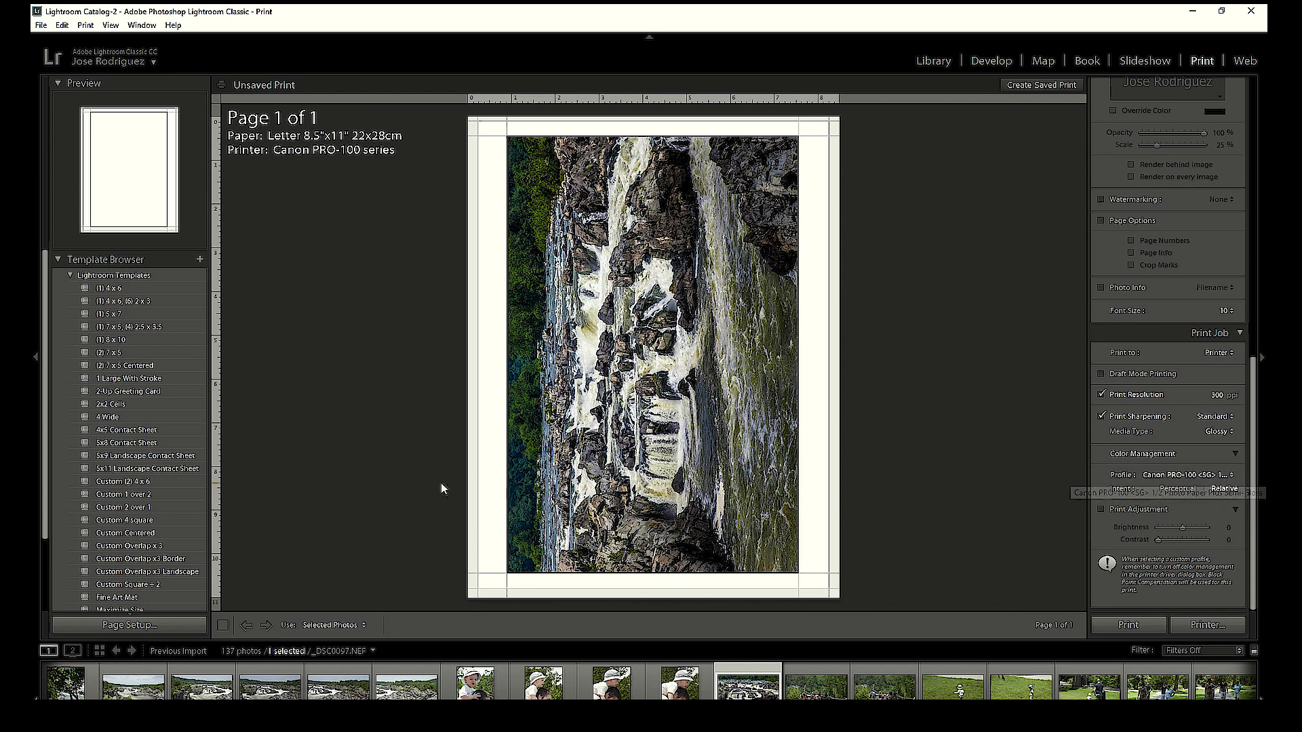
pyautogui.click(126, 627)
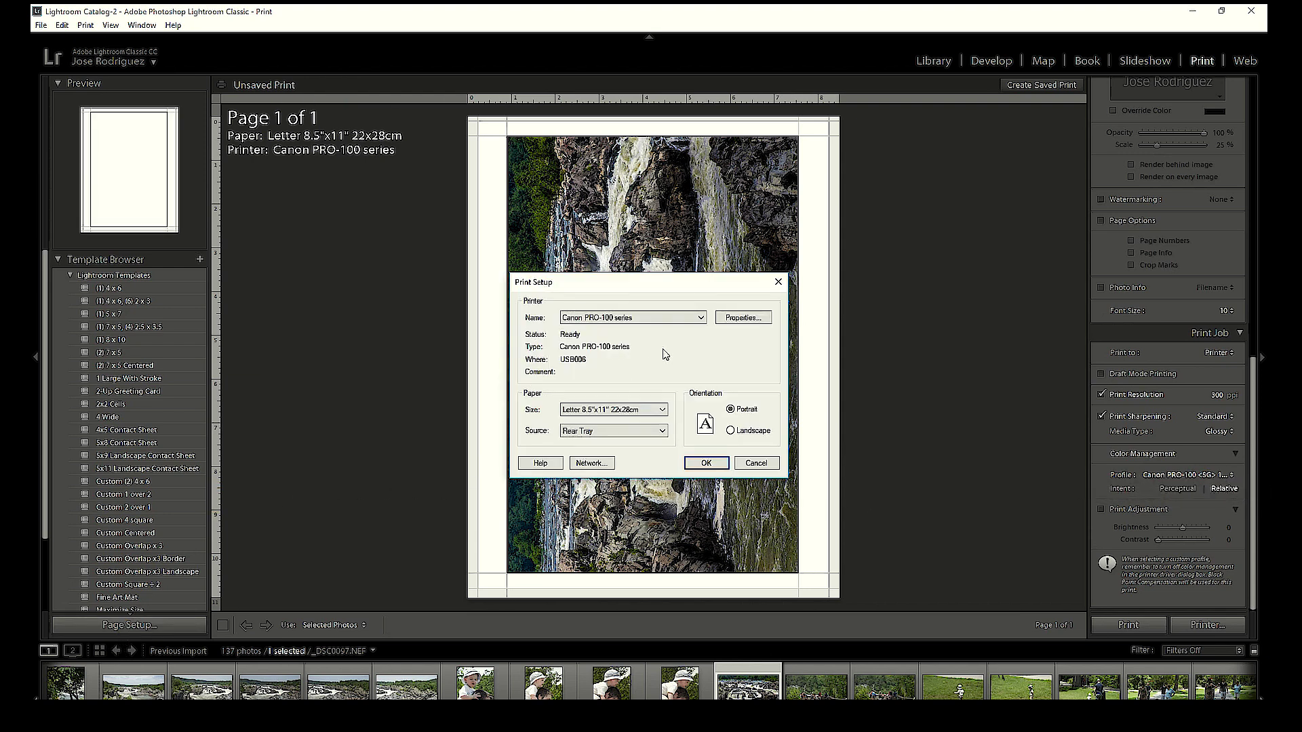
pyautogui.click(744, 318)
pyautogui.click(546, 470)
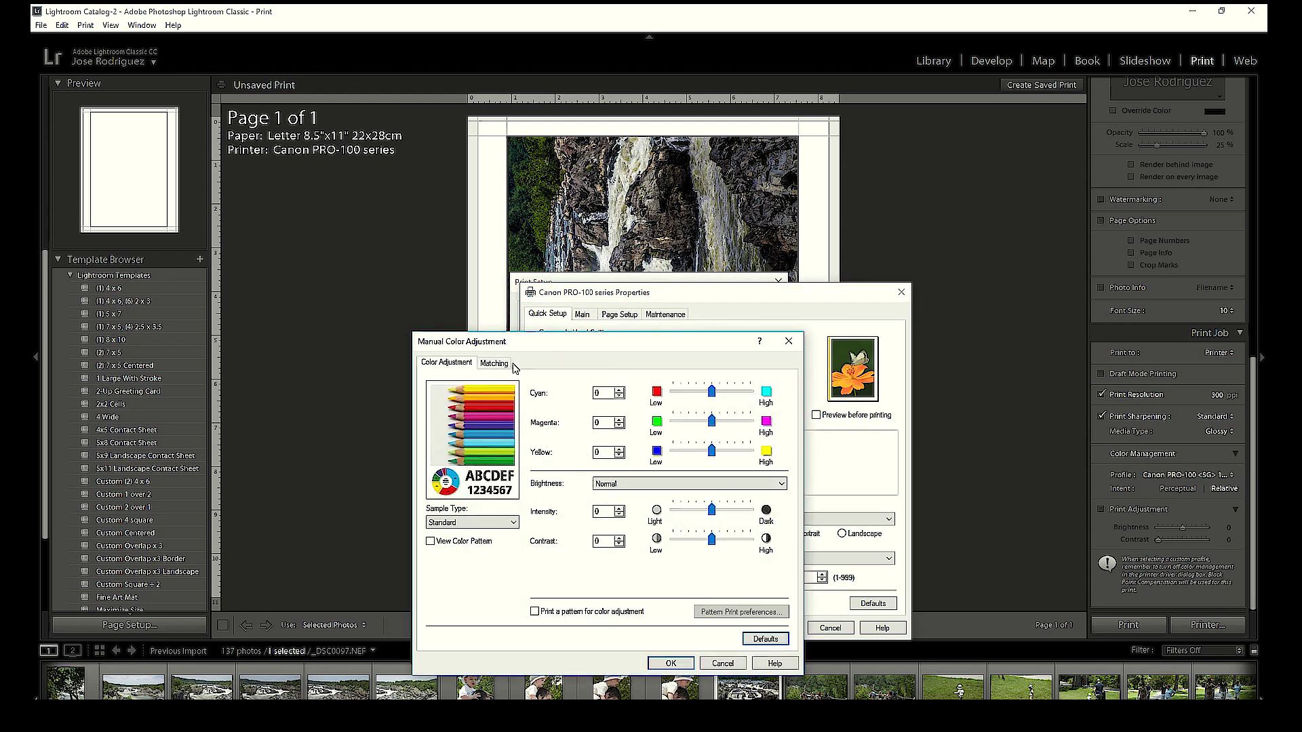
pyautogui.click(510, 364)
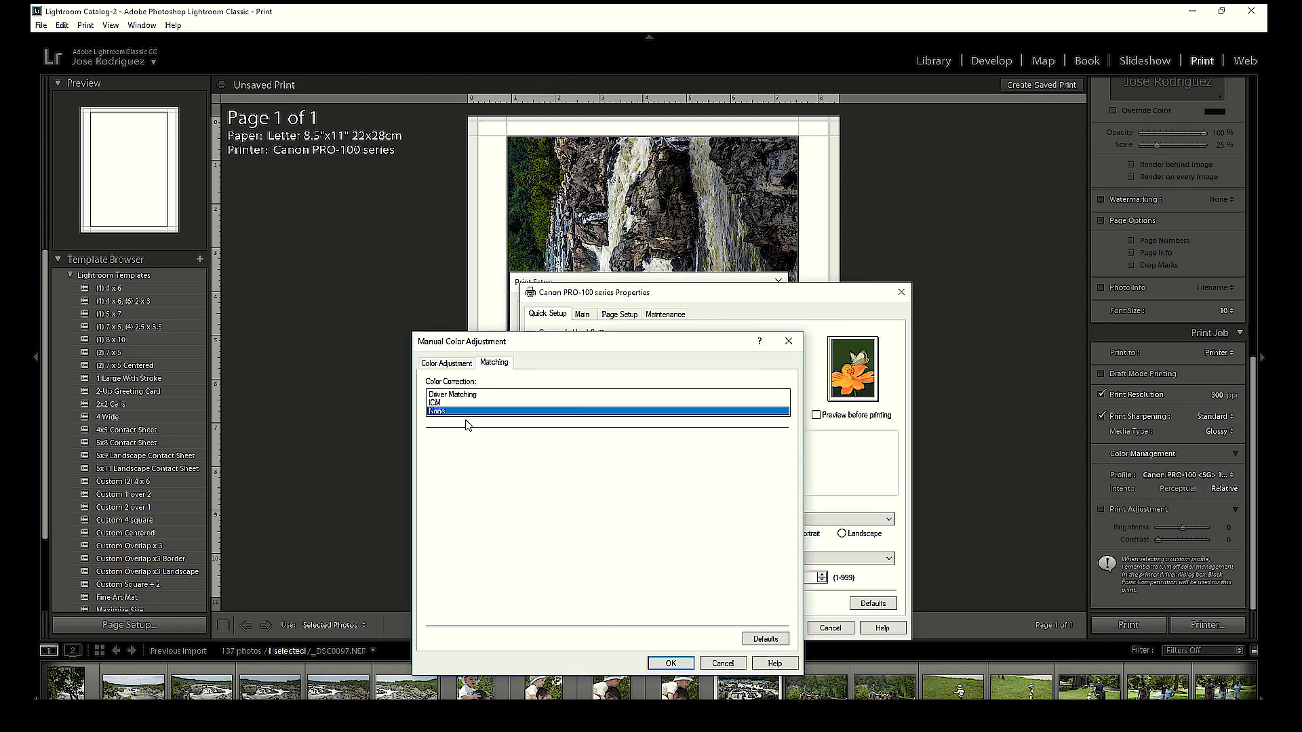
pyautogui.click(668, 662)
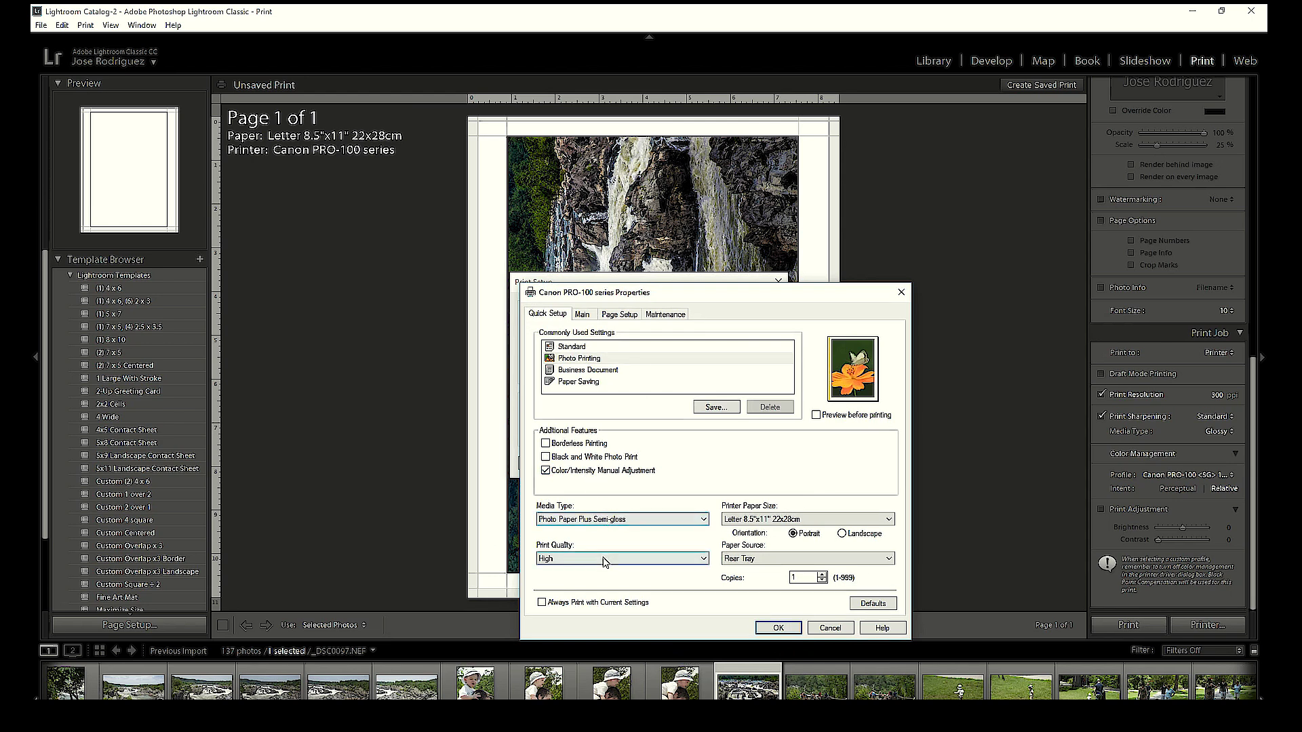
pyautogui.click(764, 625)
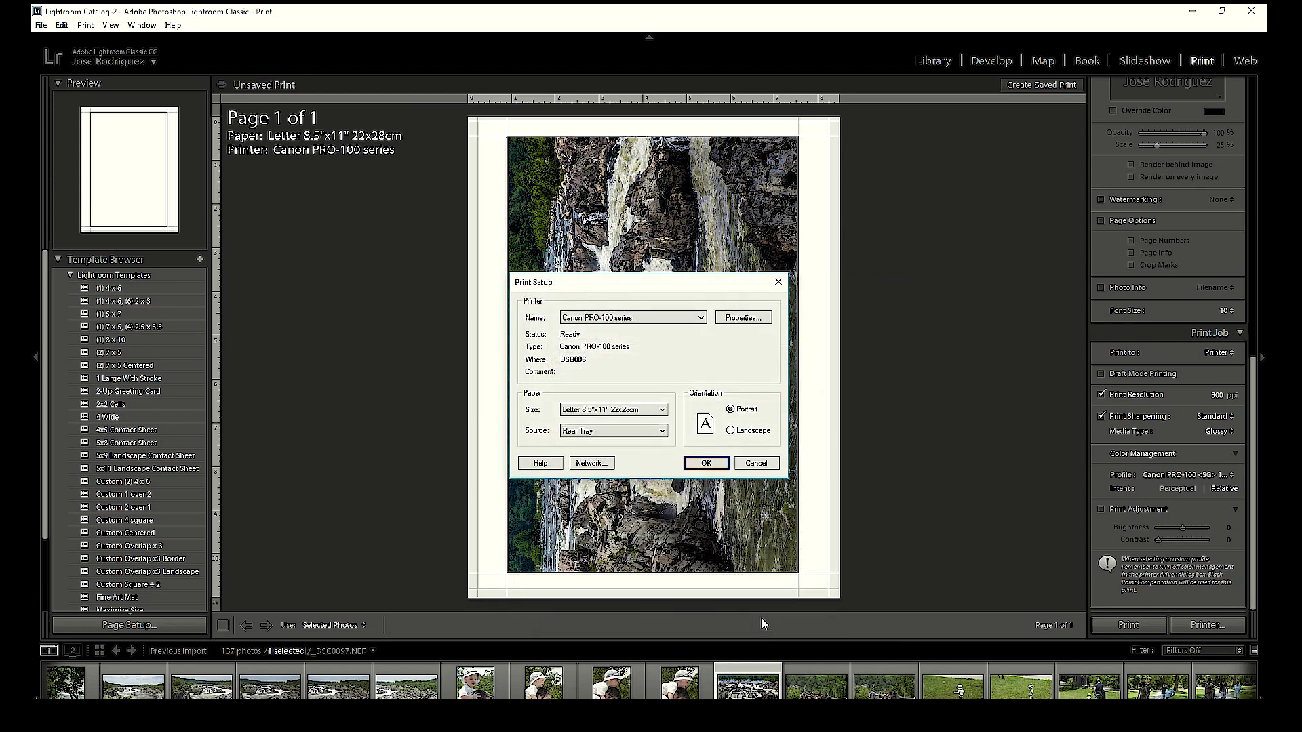
pyautogui.click(706, 463)
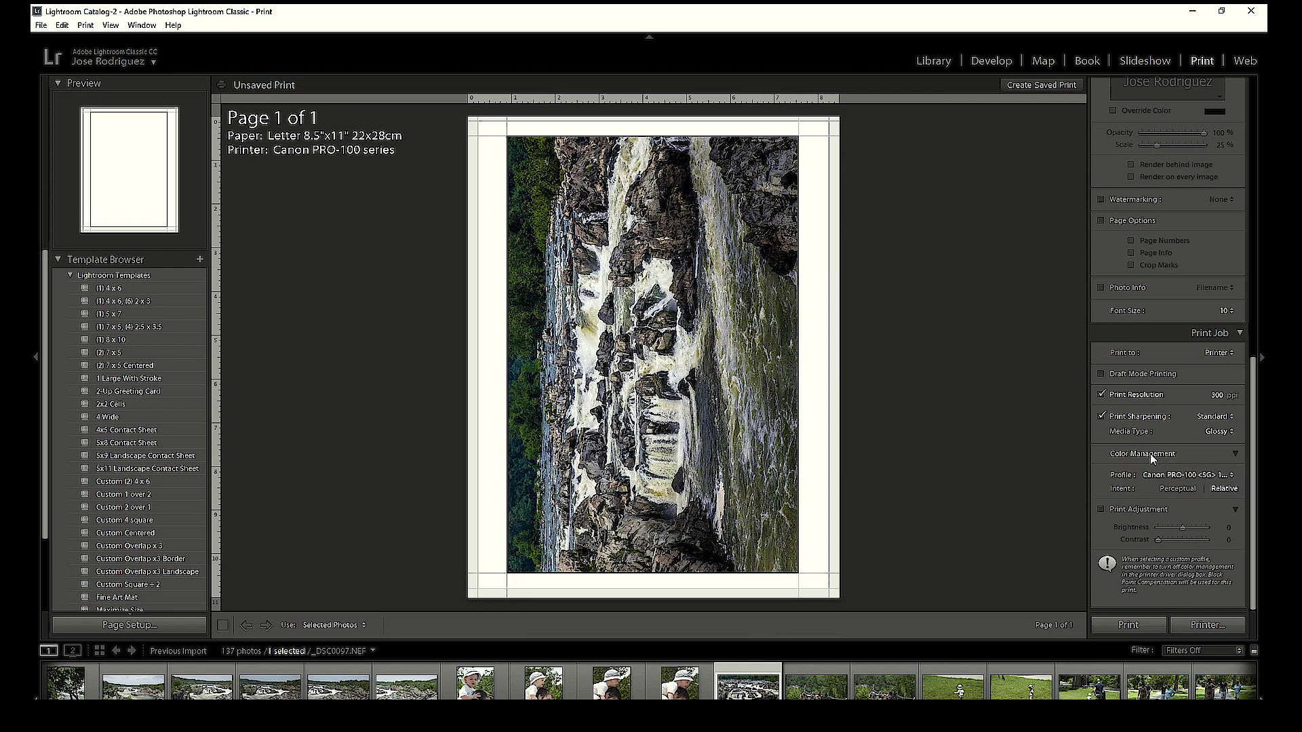
# Review the page and print job settings for the waterfall photo and send it to the printer.
pyautogui.click(1216, 398)
pyautogui.moveTo(1255, 441); pyautogui.dragTo(1254, 393)
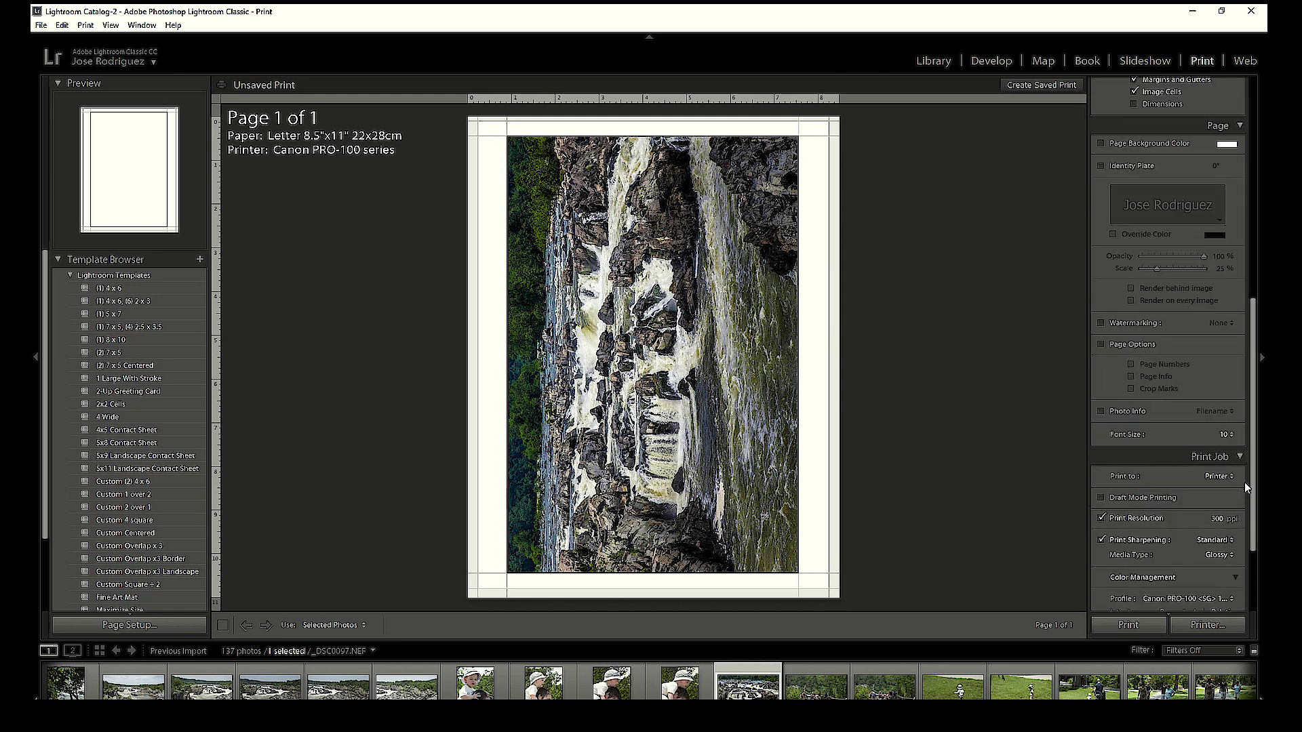
pyautogui.moveTo(1257, 454); pyautogui.dragTo(1261, 544)
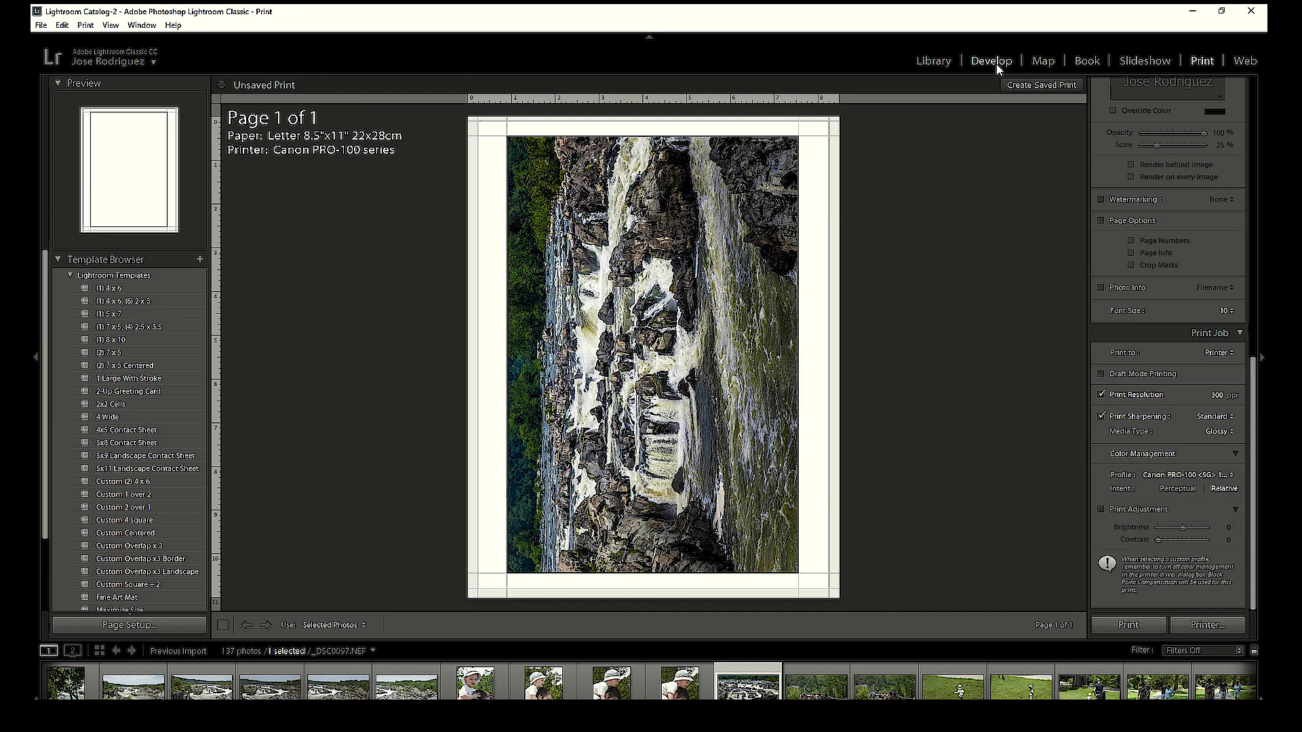
pyautogui.click(1153, 625)
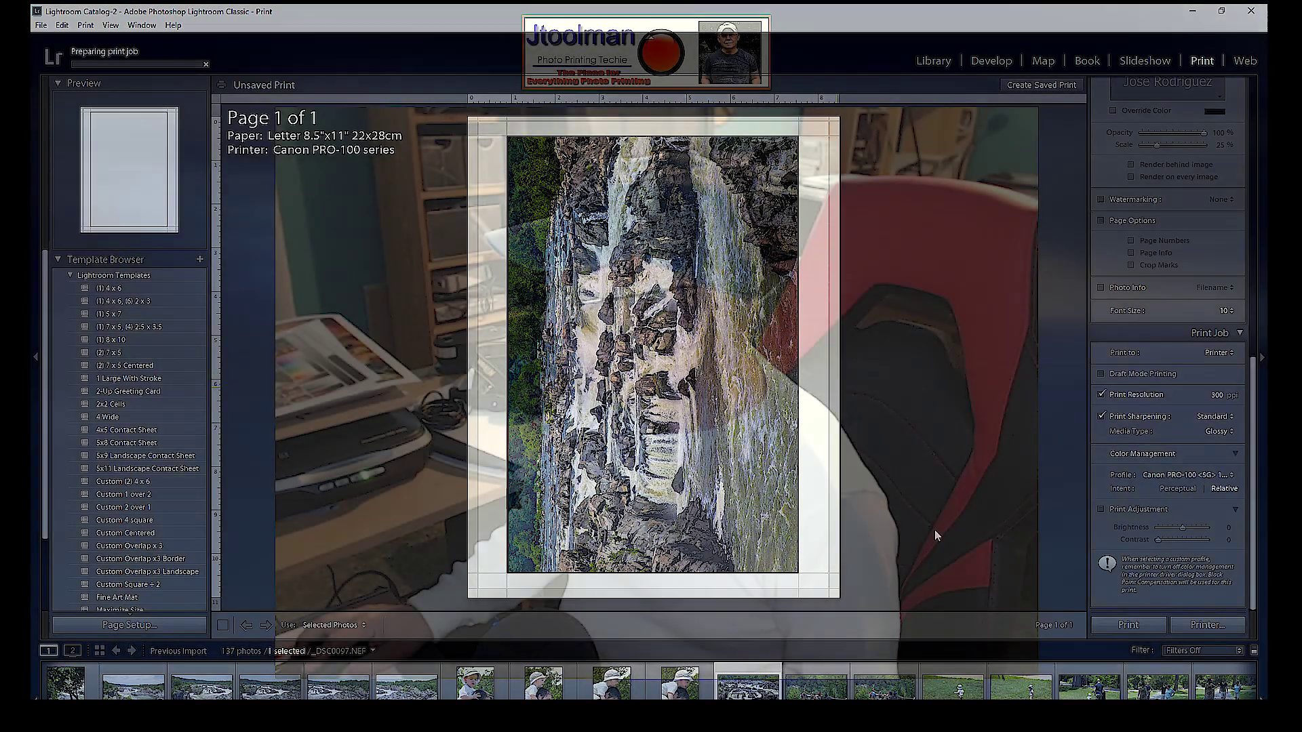